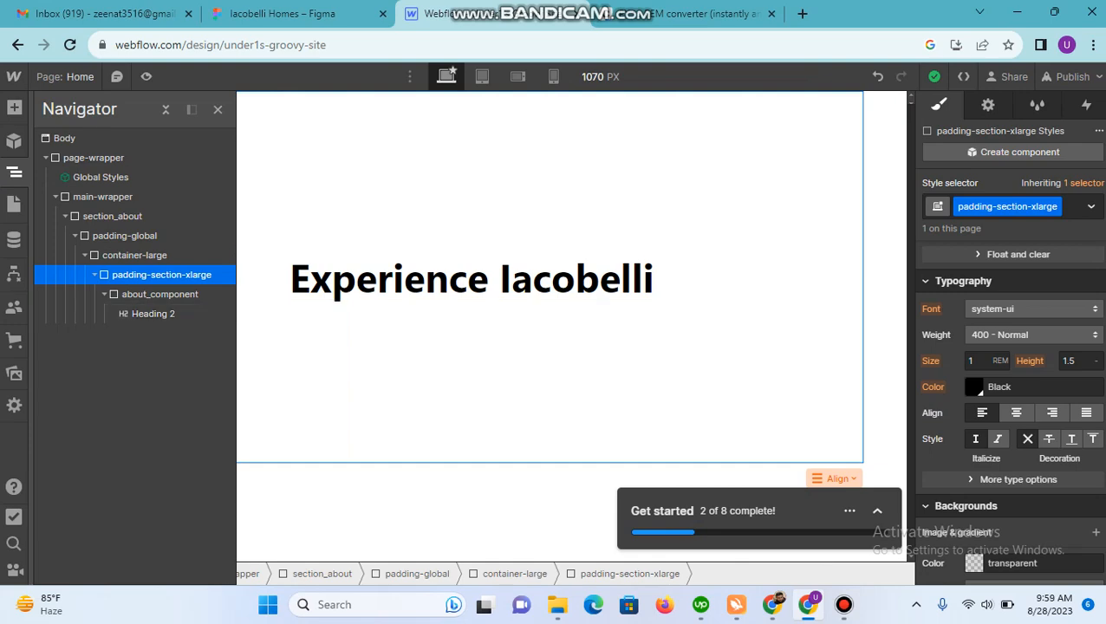
Step: Switch to the Figma design and inspect the typography of the "Experience Iacobelli" heading
{"action": "left_click", "coordinate": [282, 13]}
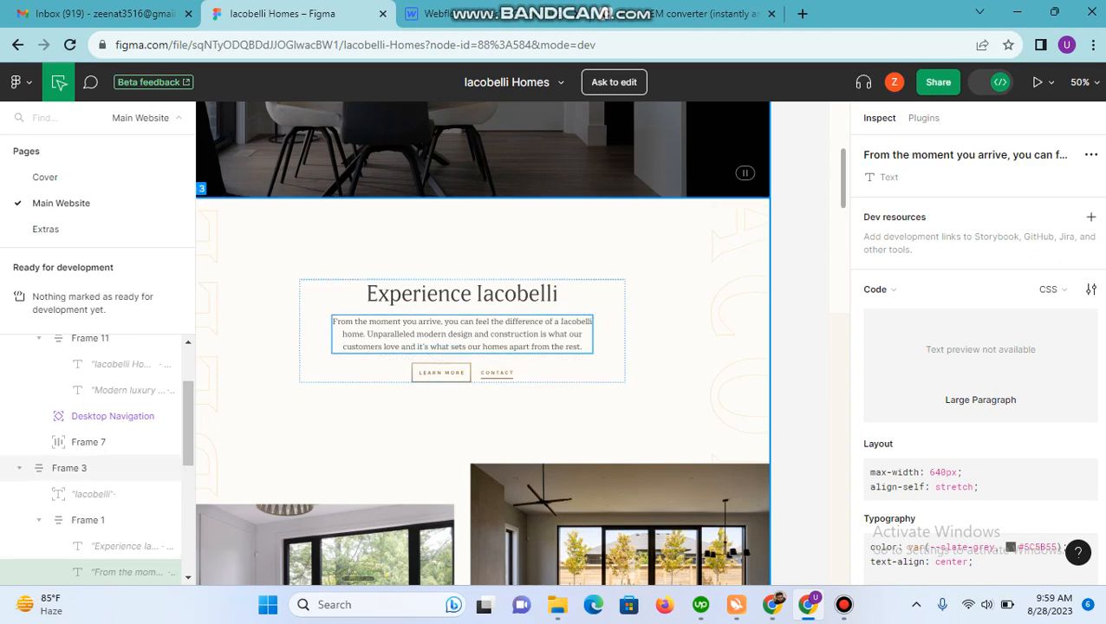
{"action": "left_click", "coordinate": [462, 293]}
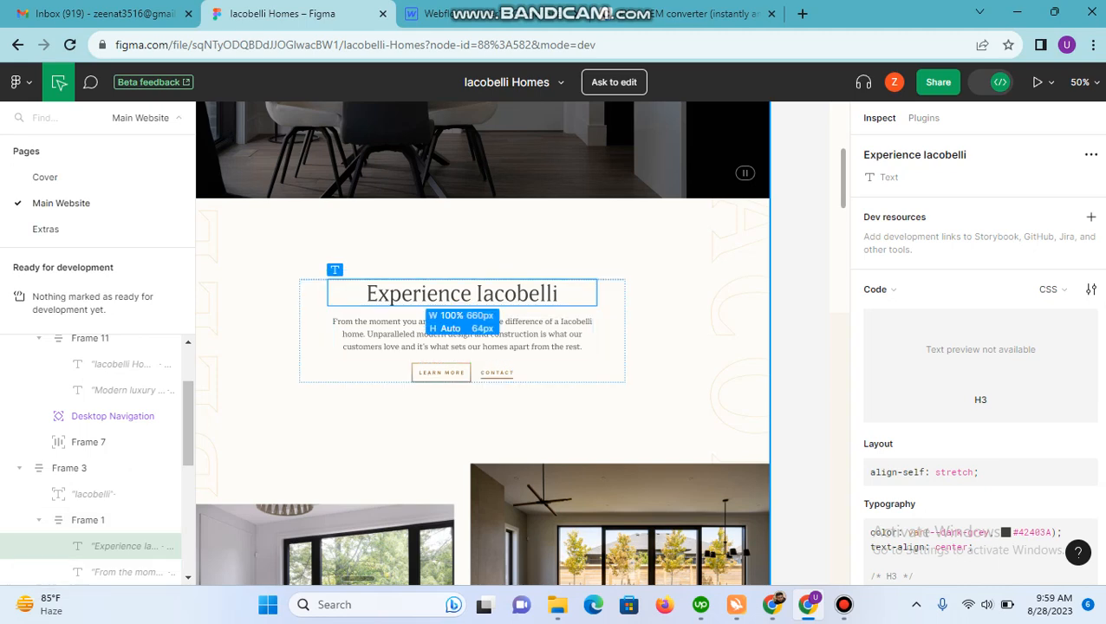
{"action": "left_click", "coordinate": [434, 14]}
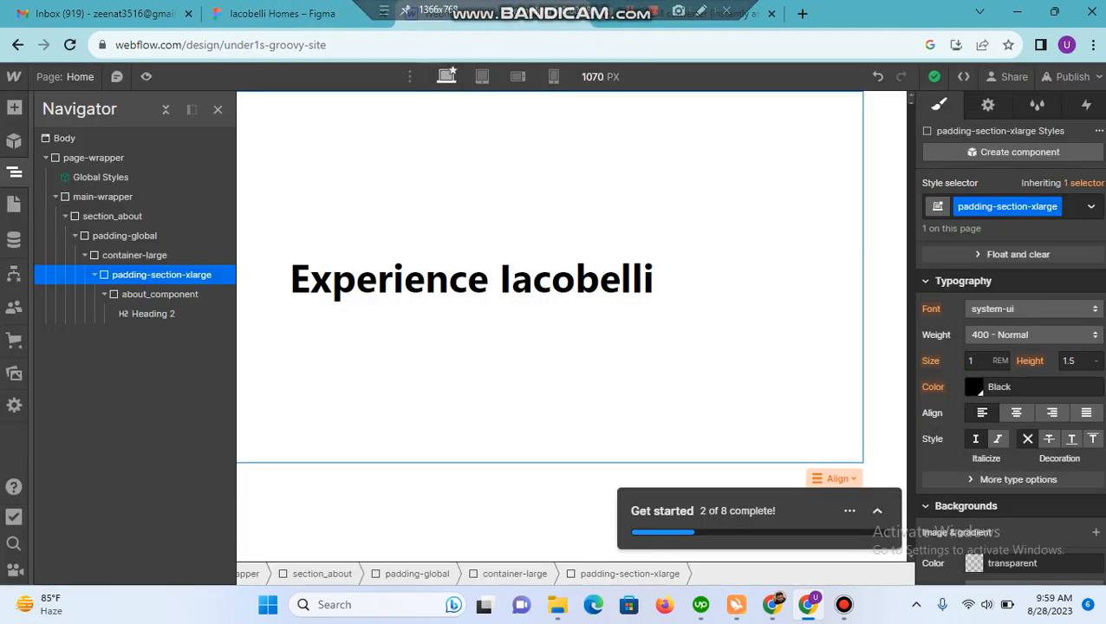
{"action": "left_click", "coordinate": [336, 295]}
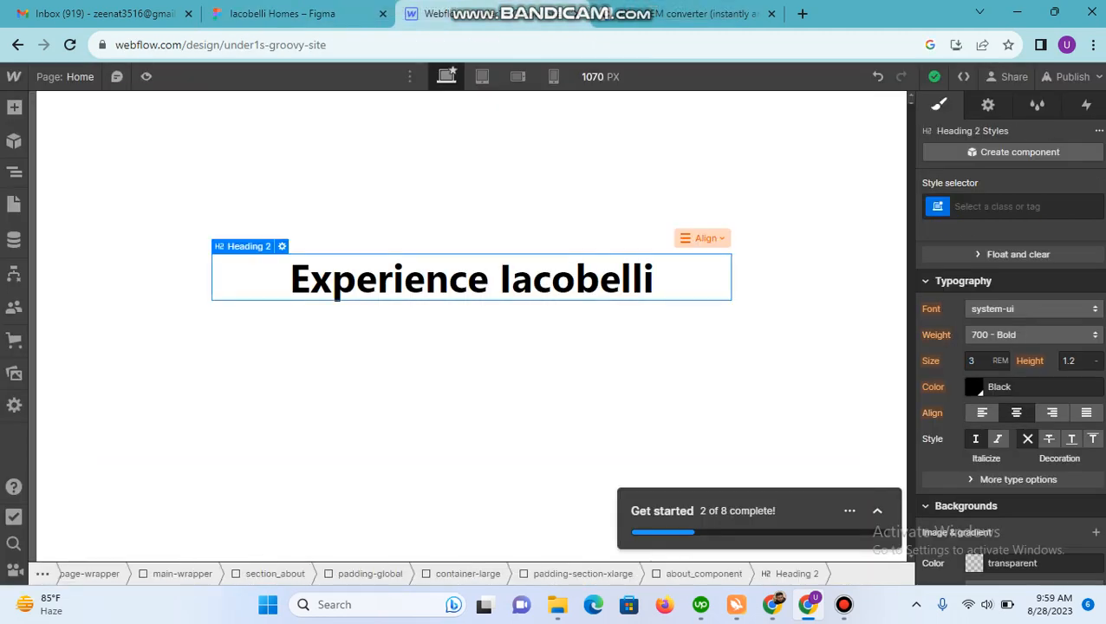
{"action": "left_click", "coordinate": [281, 14]}
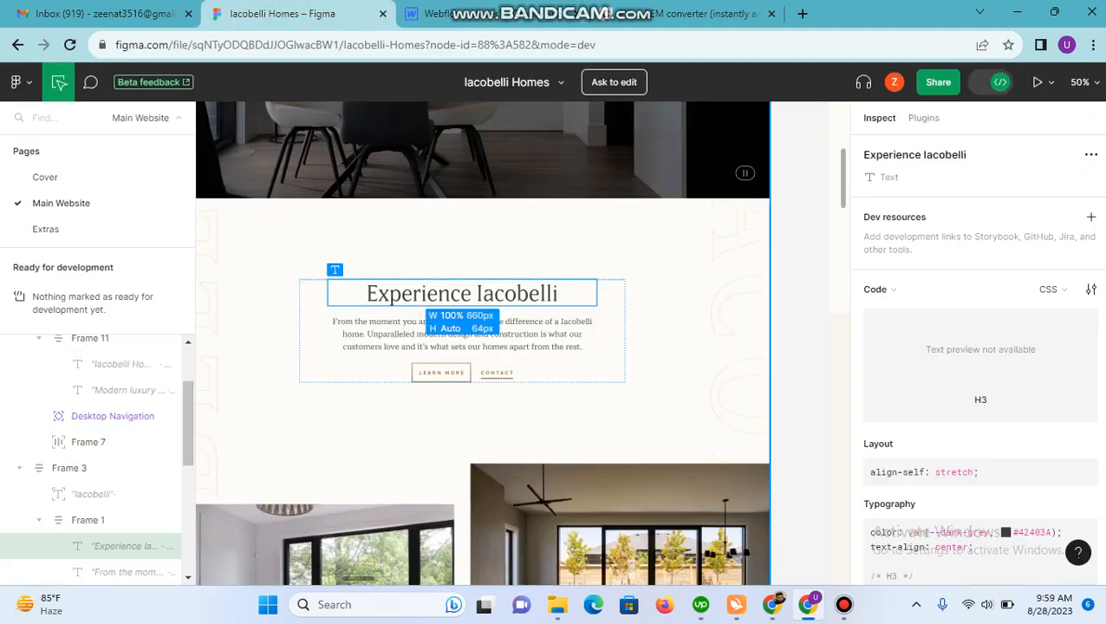
{"action": "scroll", "coordinate": [980, 390], "scroll_direction": "down", "scroll_amount": 3}
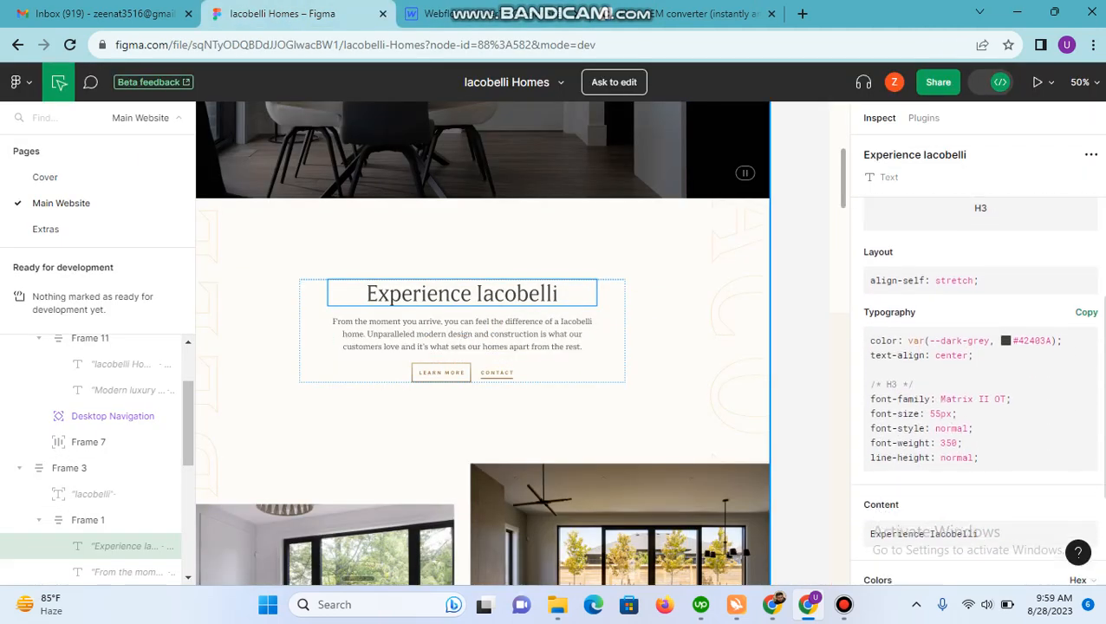
{"action": "scroll", "coordinate": [981, 390], "scroll_direction": "down", "scroll_amount": 1}
{"action": "scroll", "coordinate": [980, 390], "scroll_direction": "down", "scroll_amount": 2}
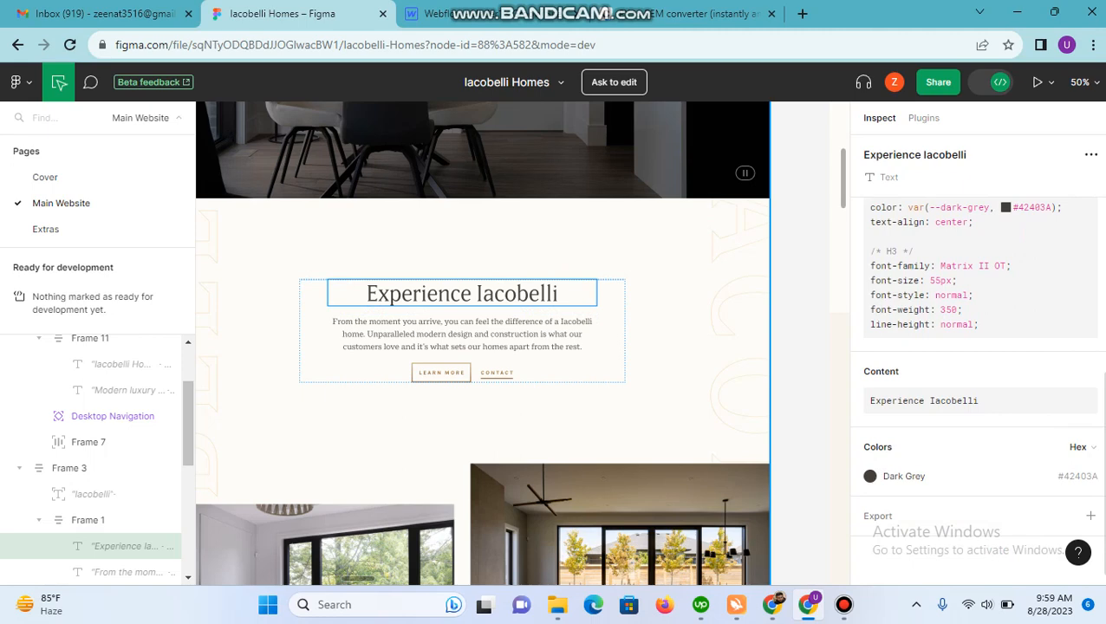
{"action": "left_click_drag", "start_coordinate": [940, 266], "coordinate": [1006, 265]}
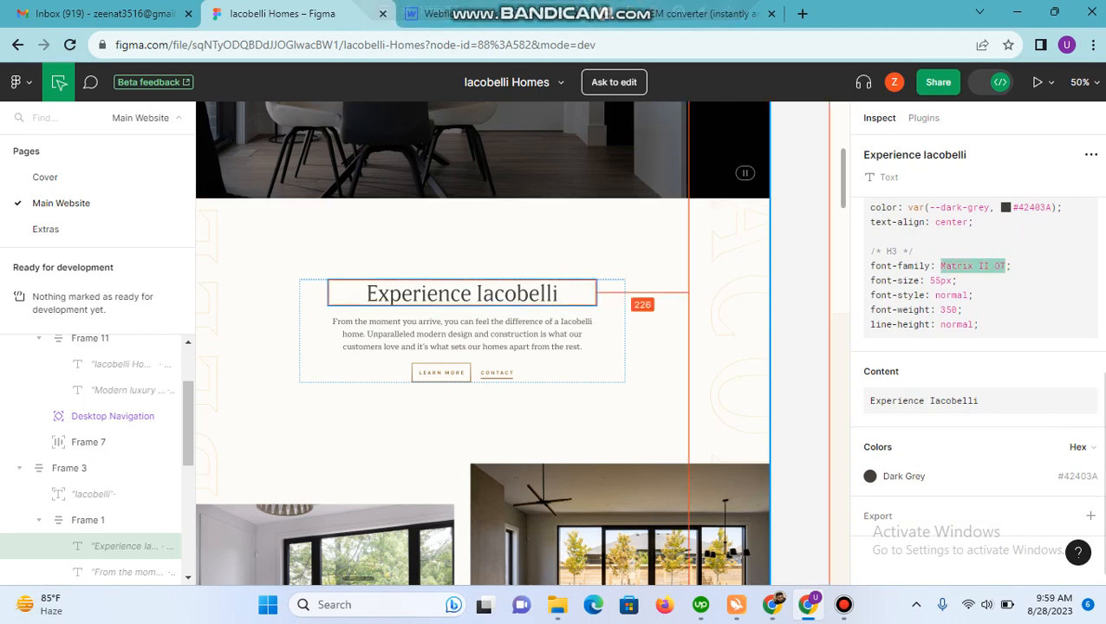
Step: Copy the heading's font size of 55 px from Figma and convert it to rem in the nekoCalc PX to REM converter
{"action": "left_click_drag", "start_coordinate": [931, 281], "coordinate": [941, 281]}
{"action": "key", "text": "ctrl+c"}
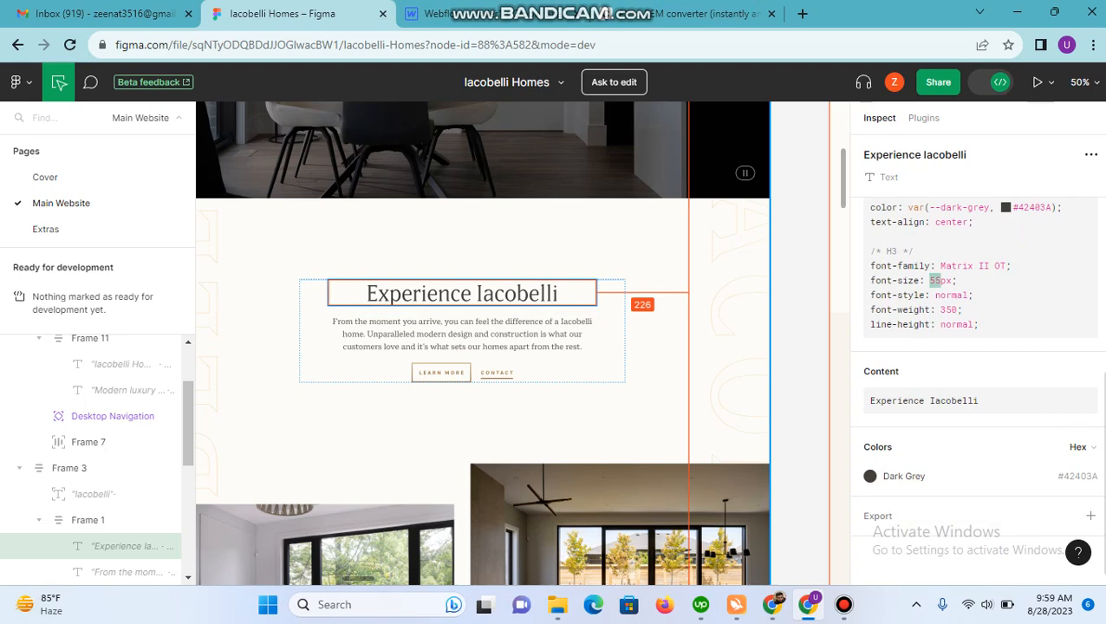
{"action": "left_click", "coordinate": [677, 14]}
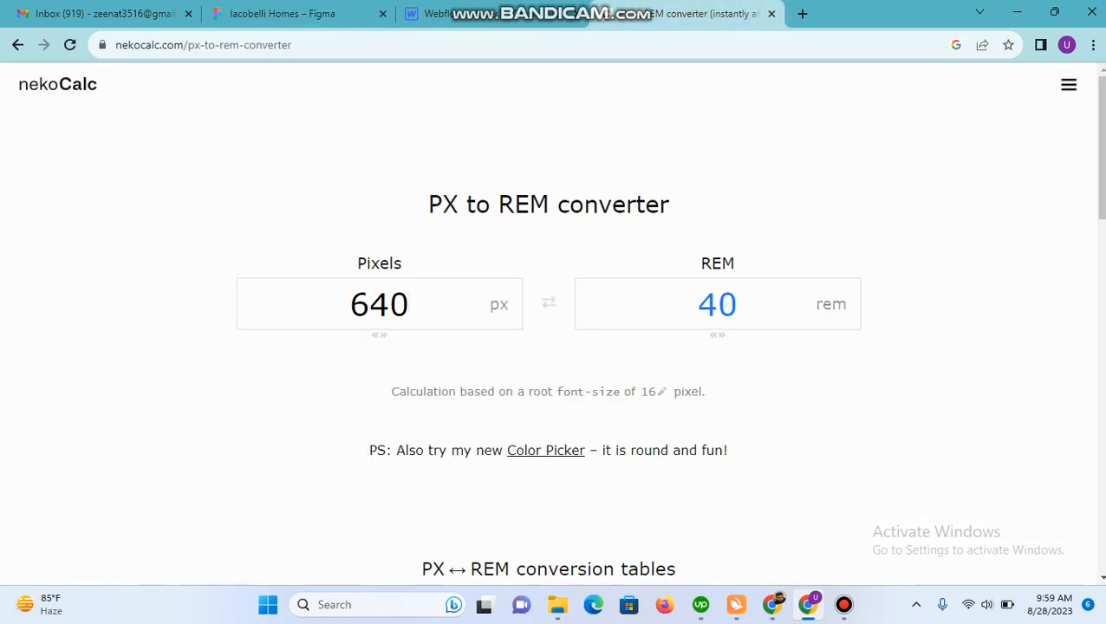
{"action": "double_click", "coordinate": [380, 304]}
{"action": "key", "text": "ctrl+v"}
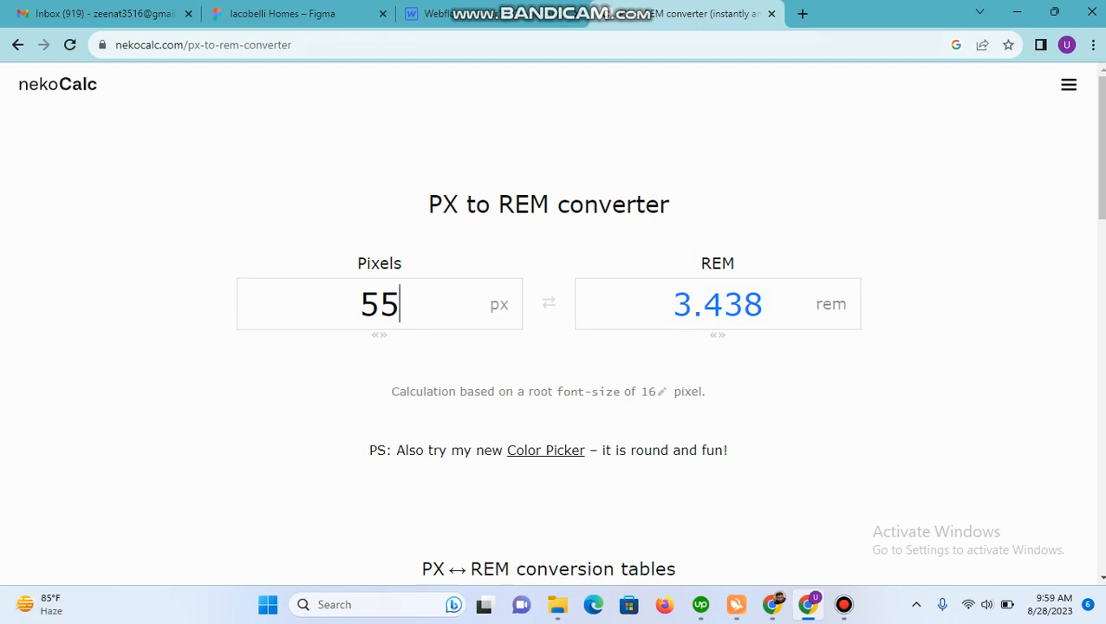
Step: Switch to Webflow and set the font size of the All H2 Headings tag to 3.4 rem, using the "Experience Iacobelli" heading
{"action": "left_click", "coordinate": [473, 13]}
{"action": "left_click", "coordinate": [482, 186]}
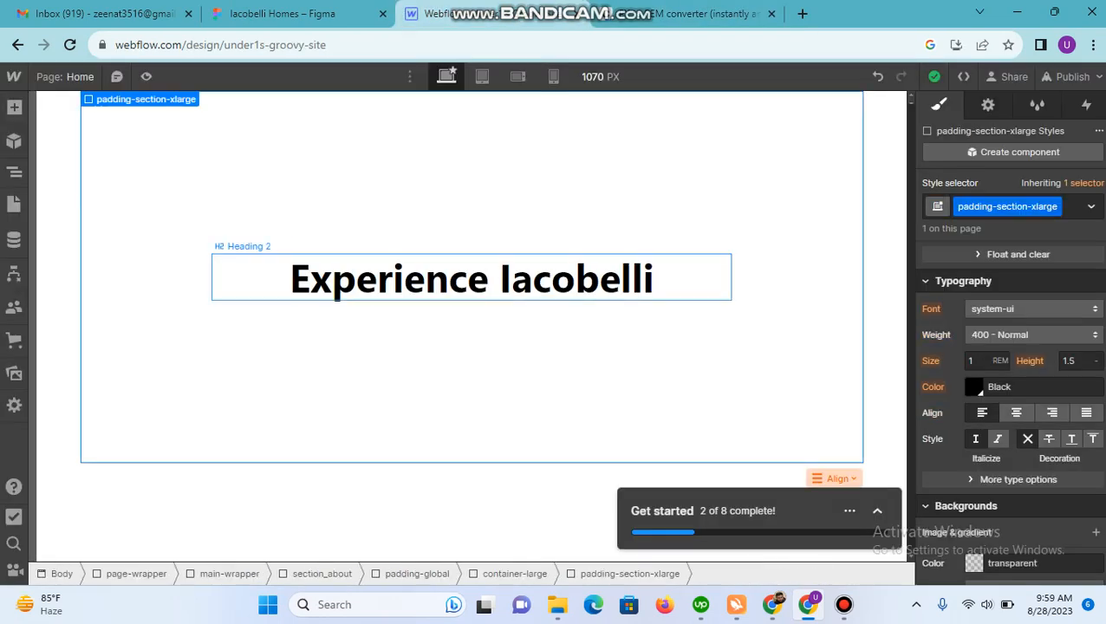
{"action": "left_click", "coordinate": [486, 279]}
{"action": "left_click", "coordinate": [1015, 206]}
{"action": "key", "text": "Down"}
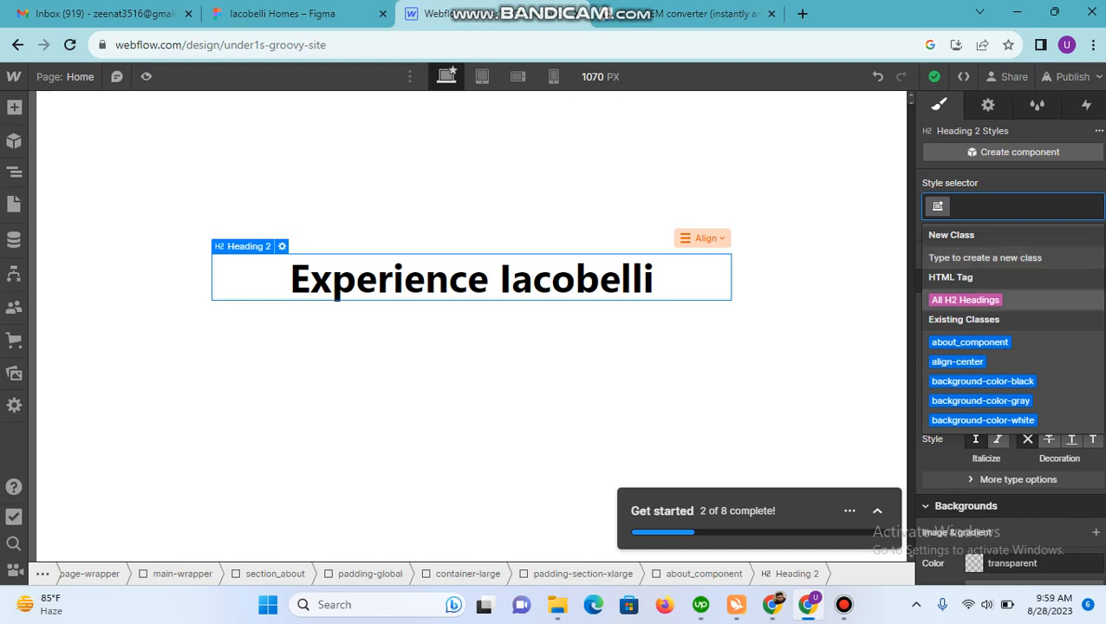
{"action": "key", "text": "Return"}
{"action": "left_click", "coordinate": [975, 361]}
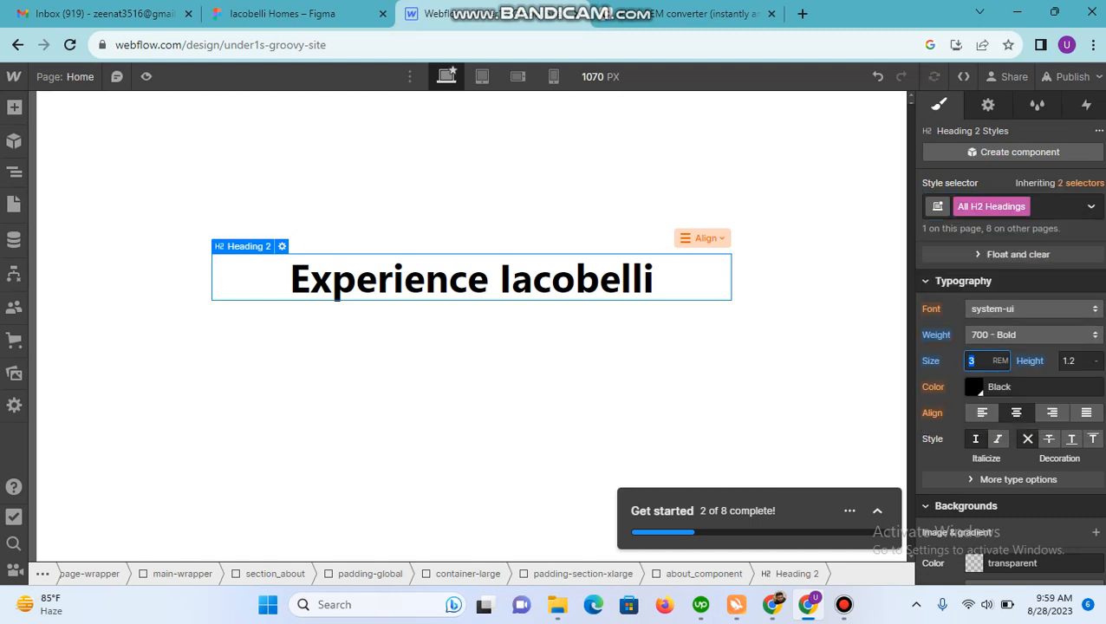
{"action": "type", "text": "3.4"}
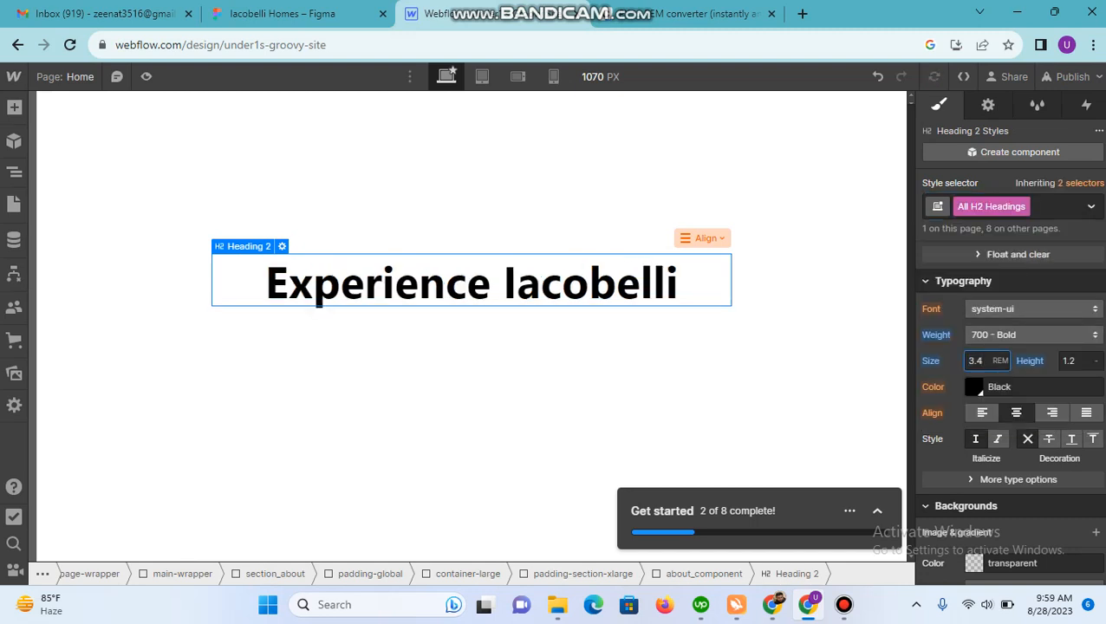
Step: Check the heading's font weight in Figma and set All H2 Headings in Webflow to 400 - Normal
{"action": "left_click", "coordinate": [282, 13]}
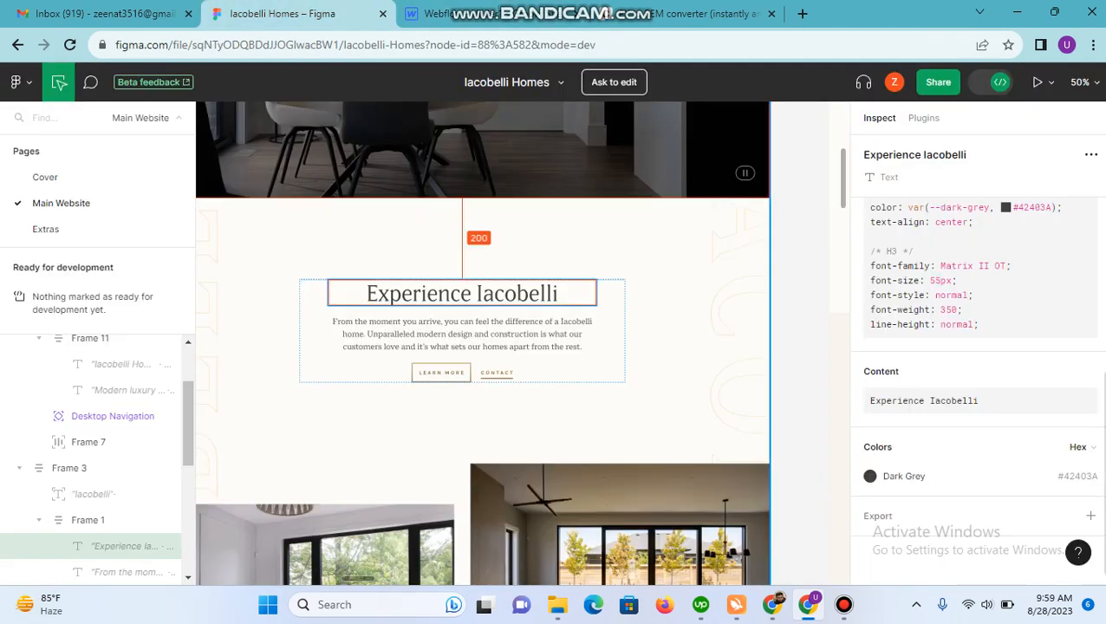
{"action": "left_click", "coordinate": [442, 13]}
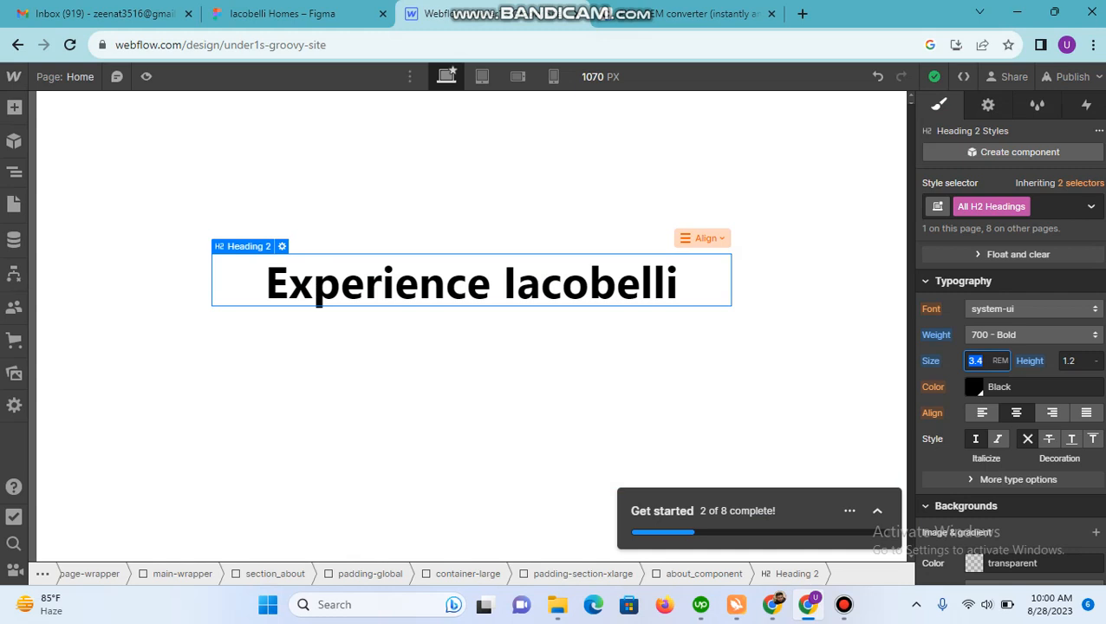
{"action": "left_click", "coordinate": [937, 334]}
{"action": "left_click", "coordinate": [1030, 335]}
{"action": "left_click", "coordinate": [1030, 335]}
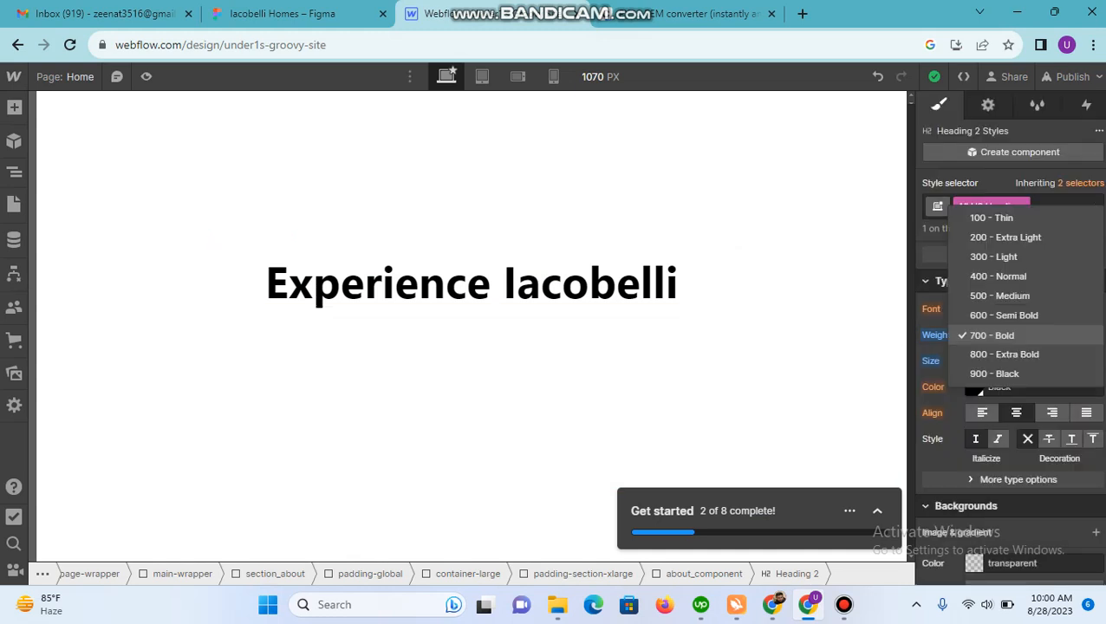
{"action": "left_click", "coordinate": [998, 276]}
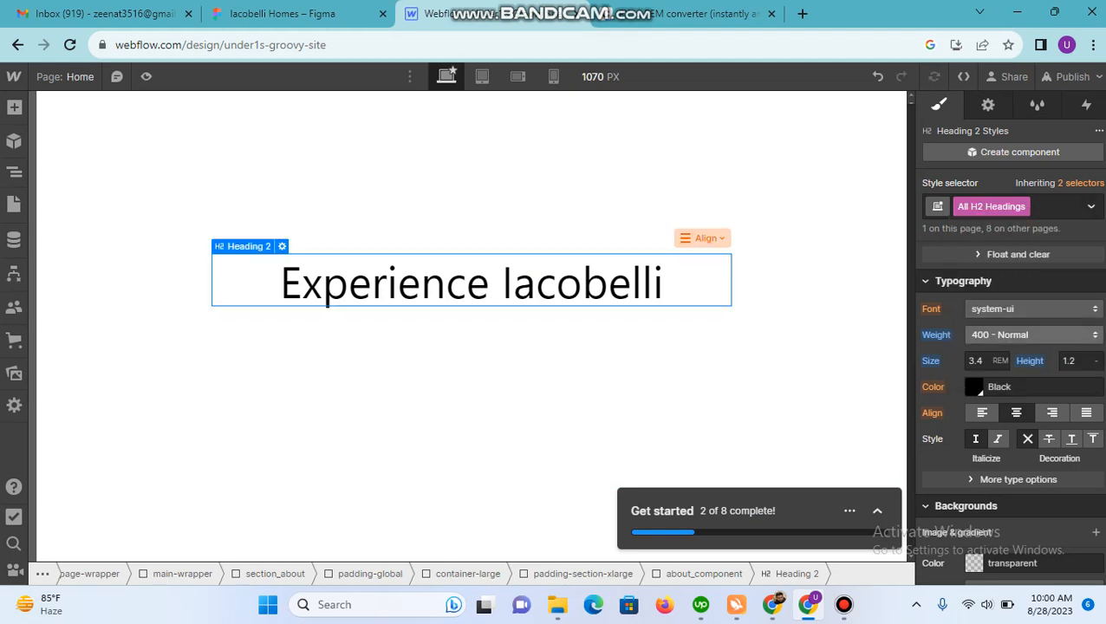
Step: Recheck the heading's font size in Figma and its rem conversion in nekoCalc against the size set in Webflow
{"action": "left_click", "coordinate": [281, 13]}
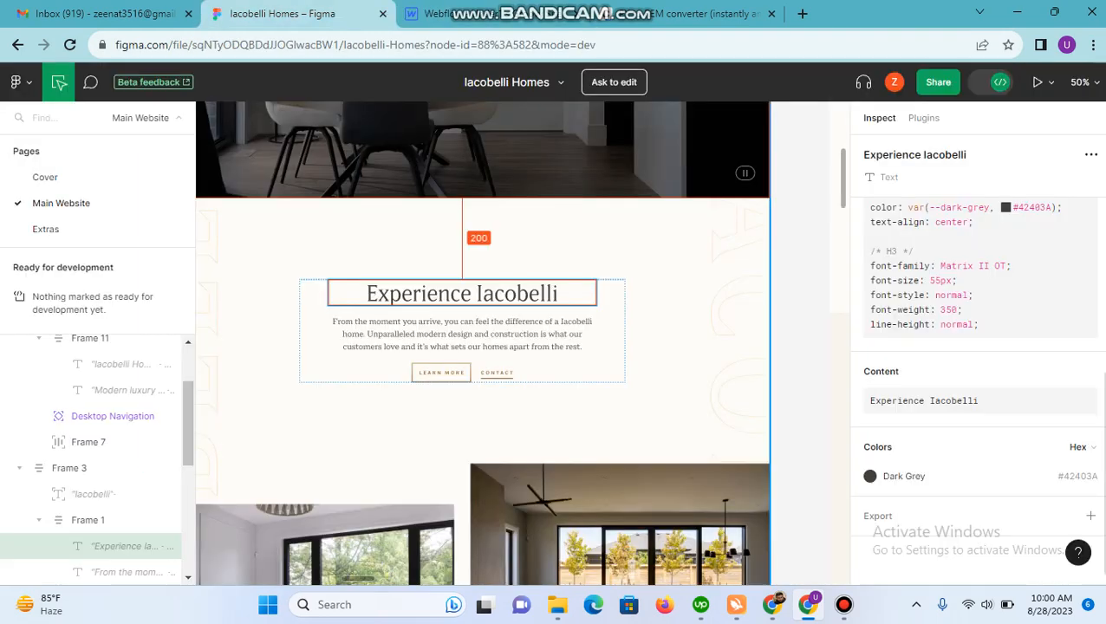
{"action": "left_click", "coordinate": [685, 13]}
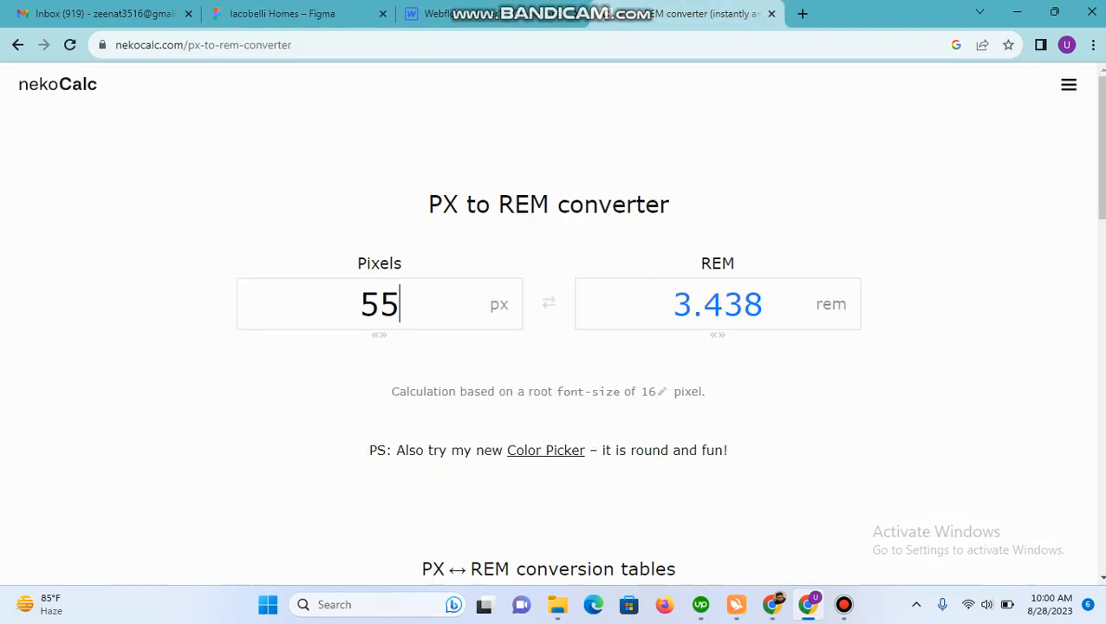
{"action": "left_click", "coordinate": [486, 13]}
{"action": "left_click", "coordinate": [976, 361]}
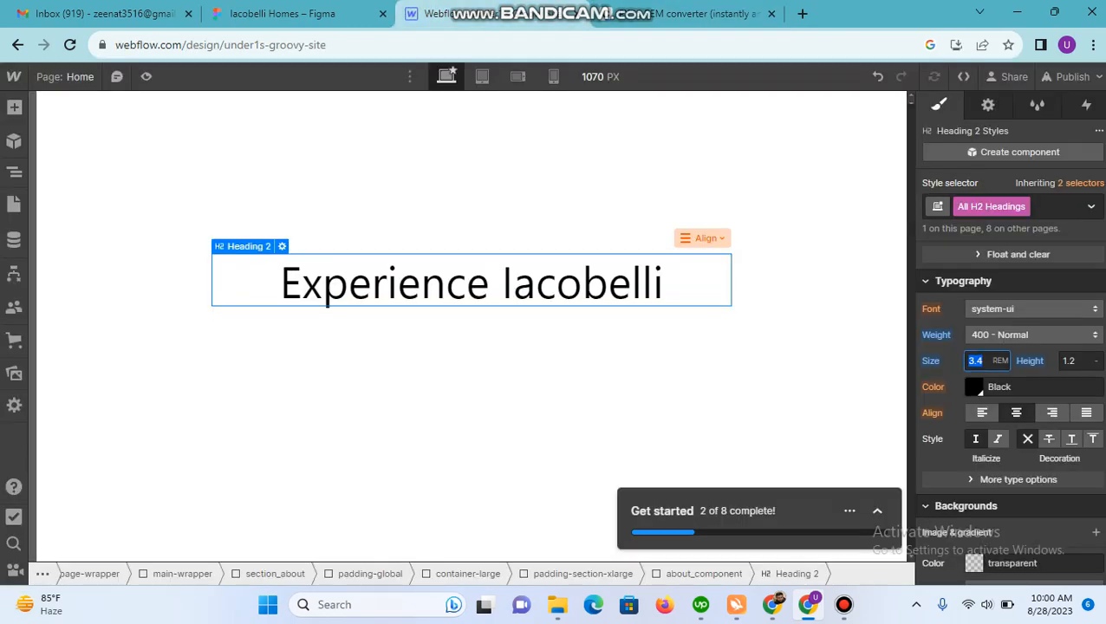
Step: Copy the heading's colour code 42403A from Figma and apply it as the text colour of All H2 Headings in Webflow
{"action": "left_click", "coordinate": [282, 13]}
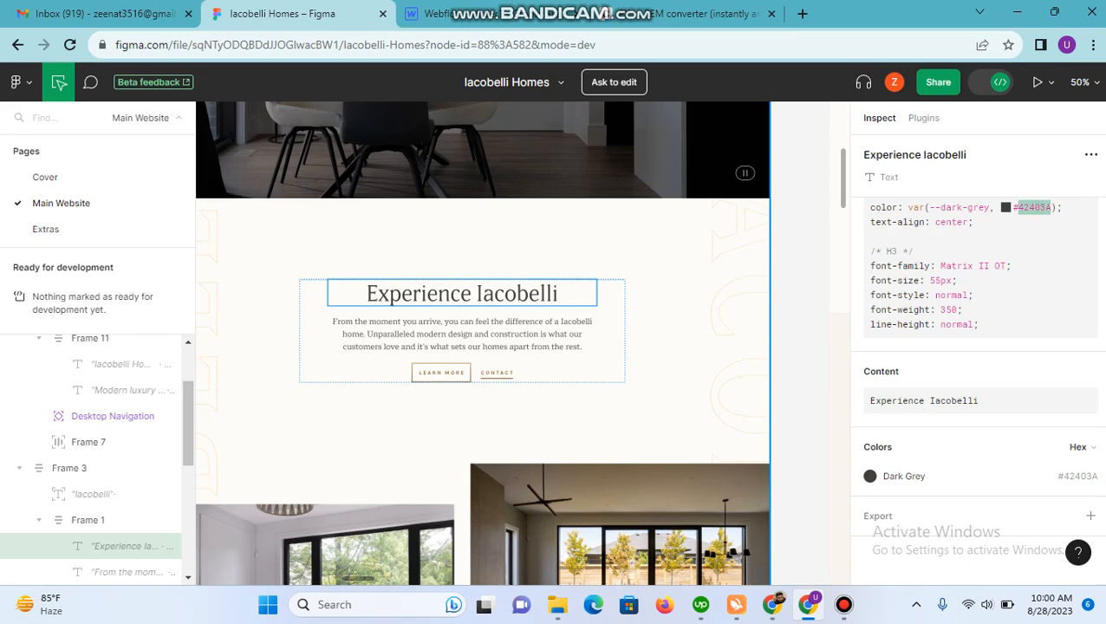
{"action": "left_click", "coordinate": [433, 13]}
{"action": "left_click", "coordinate": [1000, 387]}
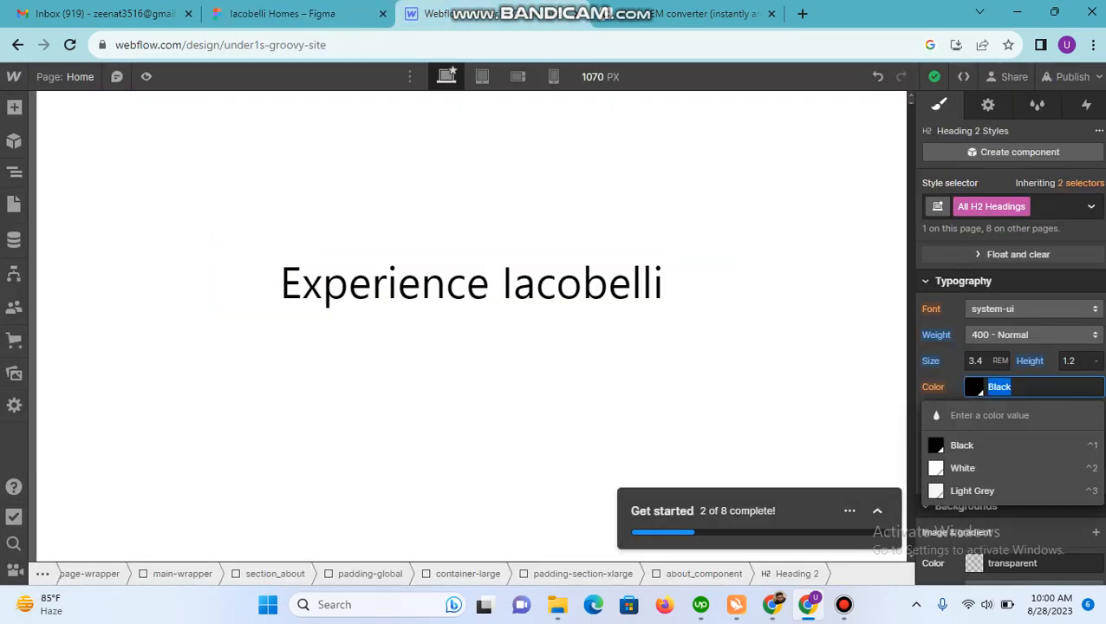
{"action": "type", "text": "#42403a"}
{"action": "key", "text": "Return"}
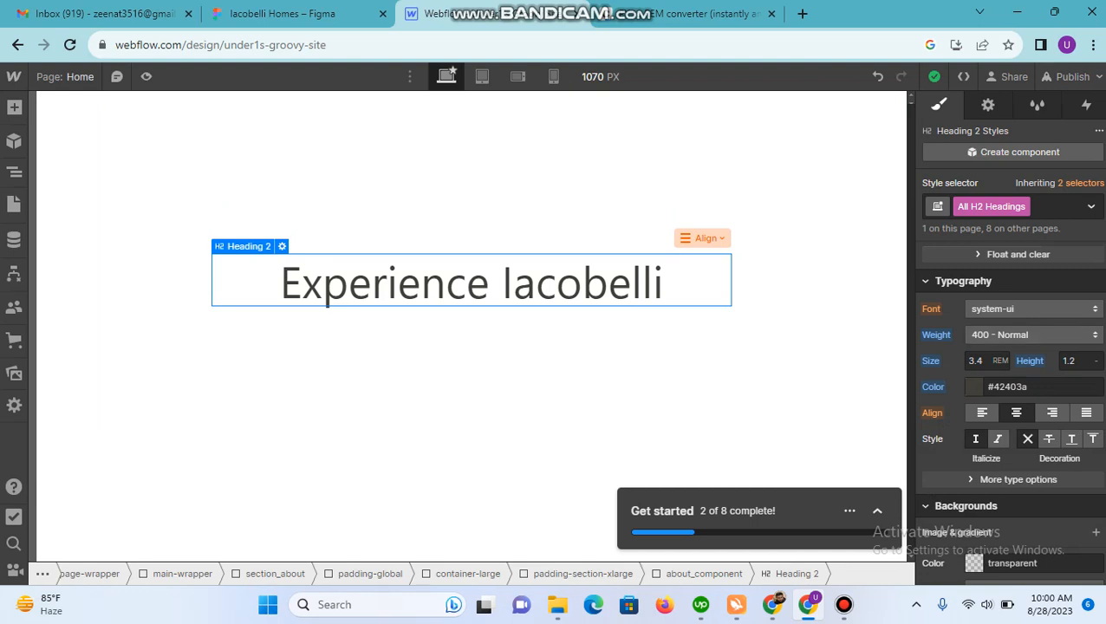
Step: Check the spacing between the heading and paragraph in Figma and convert 24 px to rem in nekoCalc
{"action": "left_click", "coordinate": [338, 14]}
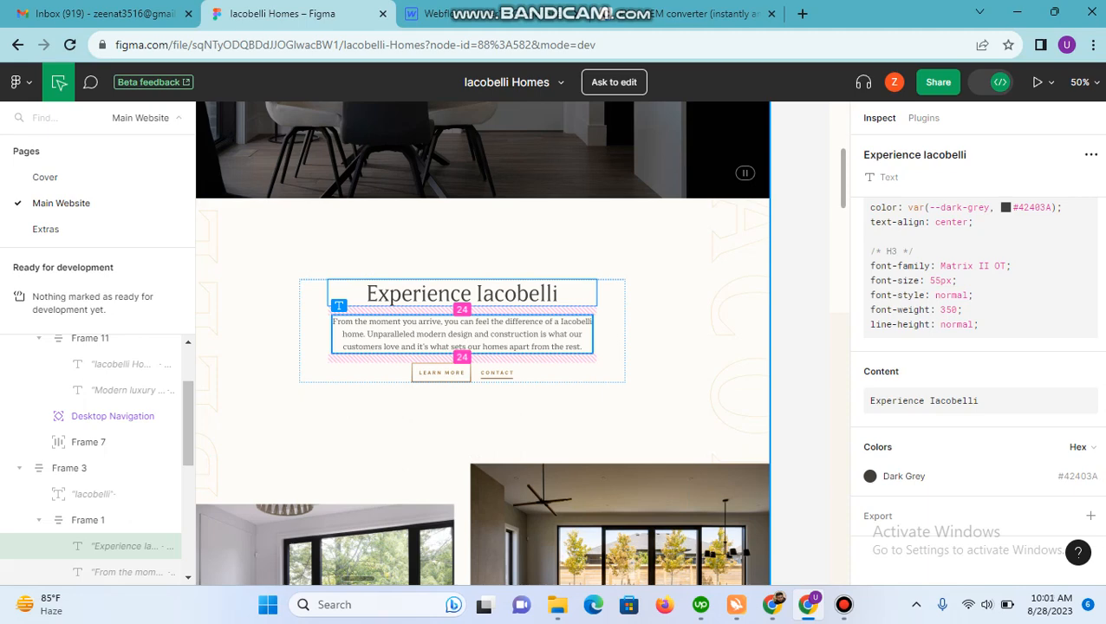
{"action": "left_click", "coordinate": [694, 14]}
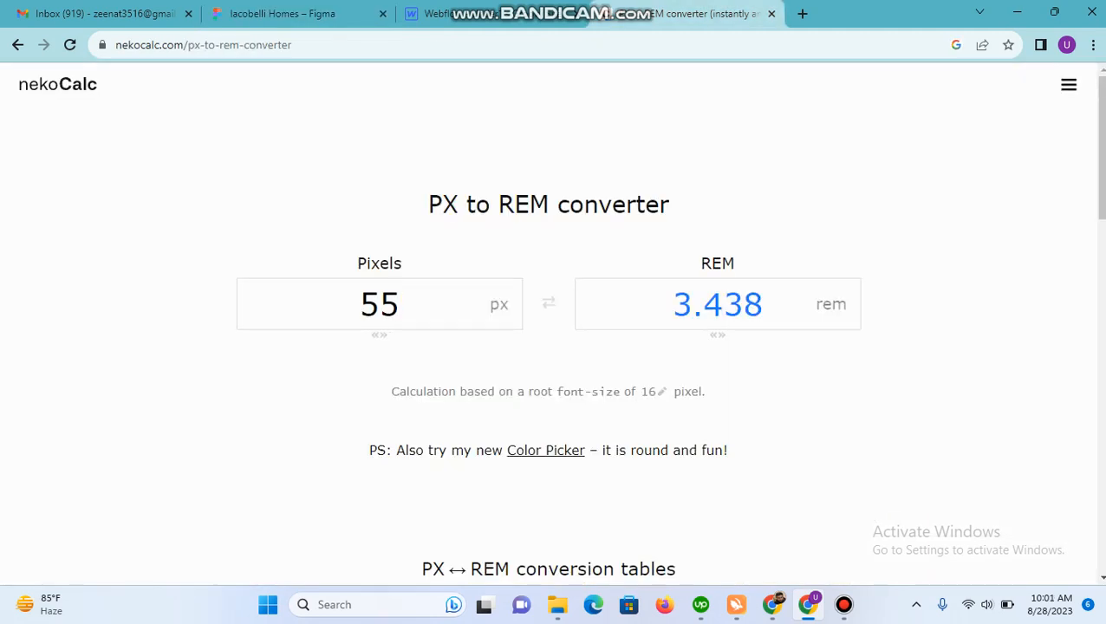
{"action": "double_click", "coordinate": [379, 305]}
{"action": "type", "text": "24"}
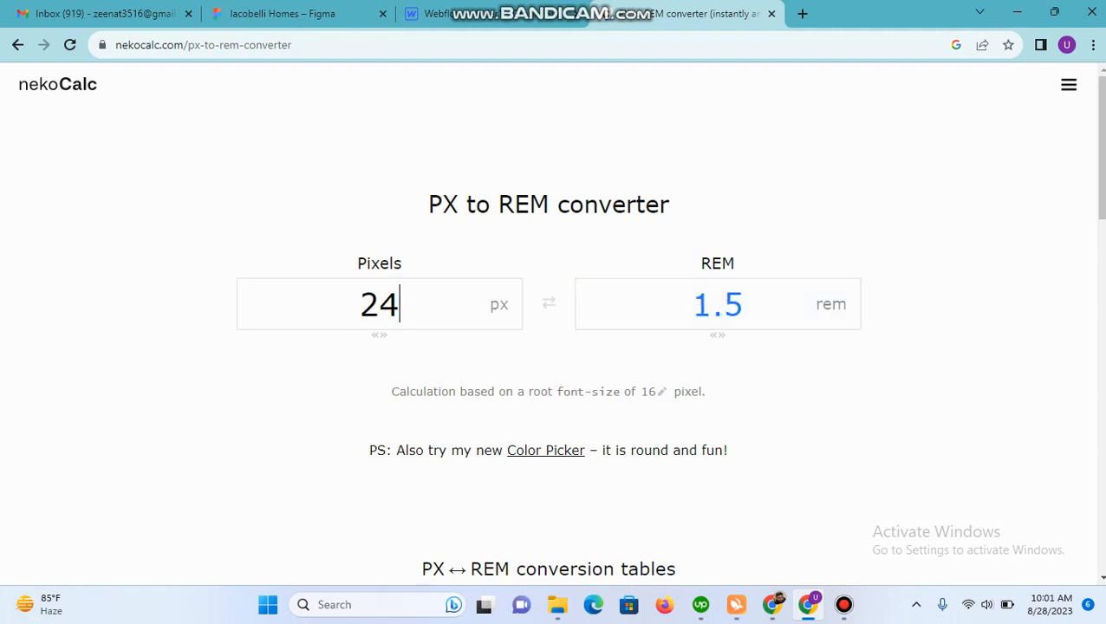
Step: Switch to Webflow and add a Div Block below the heading inside about_component
{"action": "left_click", "coordinate": [545, 12]}
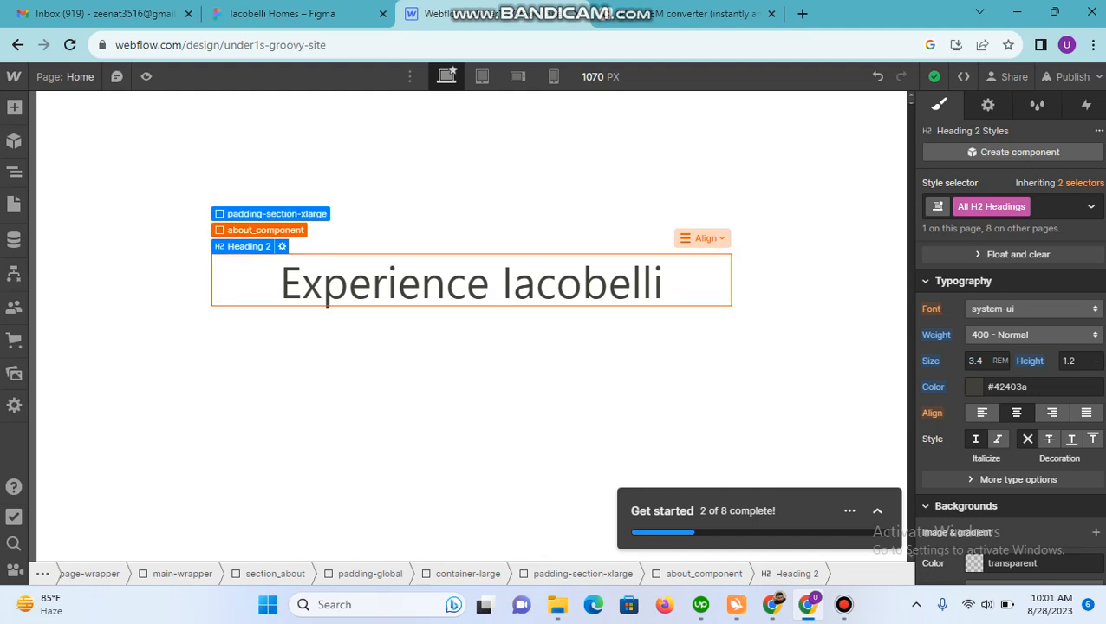
{"action": "left_click", "coordinate": [265, 230]}
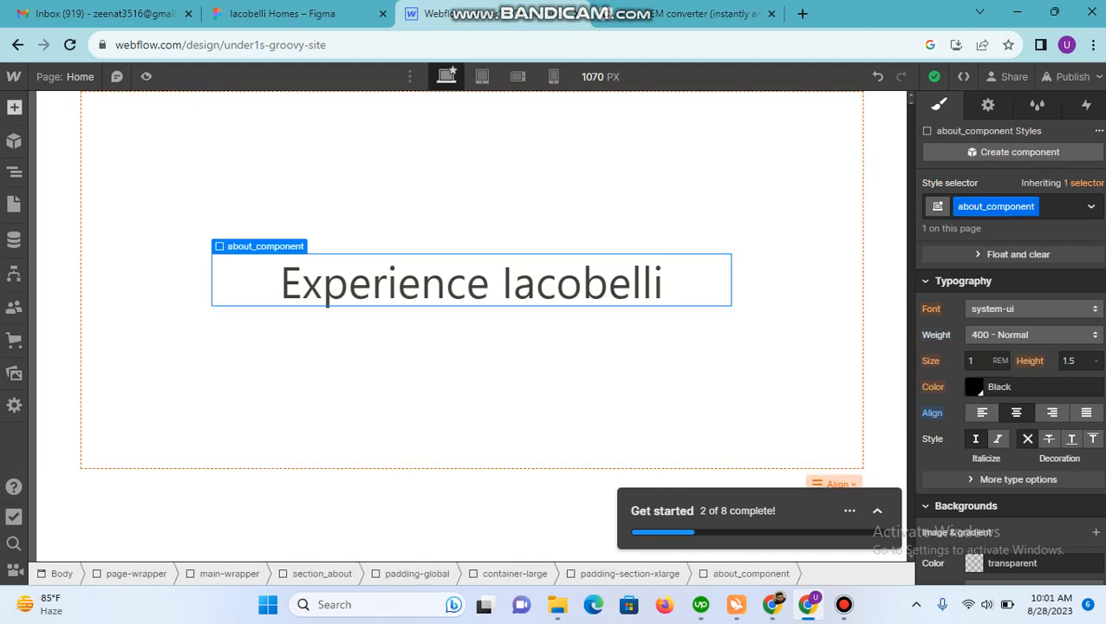
{"action": "left_click", "coordinate": [14, 108]}
{"action": "left_click", "coordinate": [14, 172]}
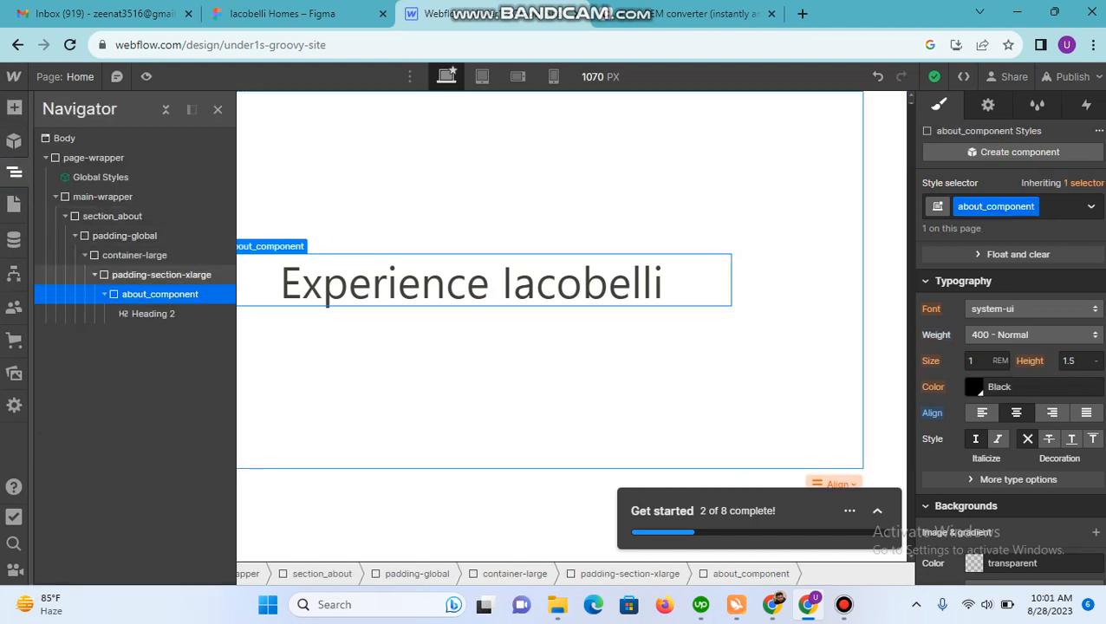
{"action": "left_click", "coordinate": [153, 314]}
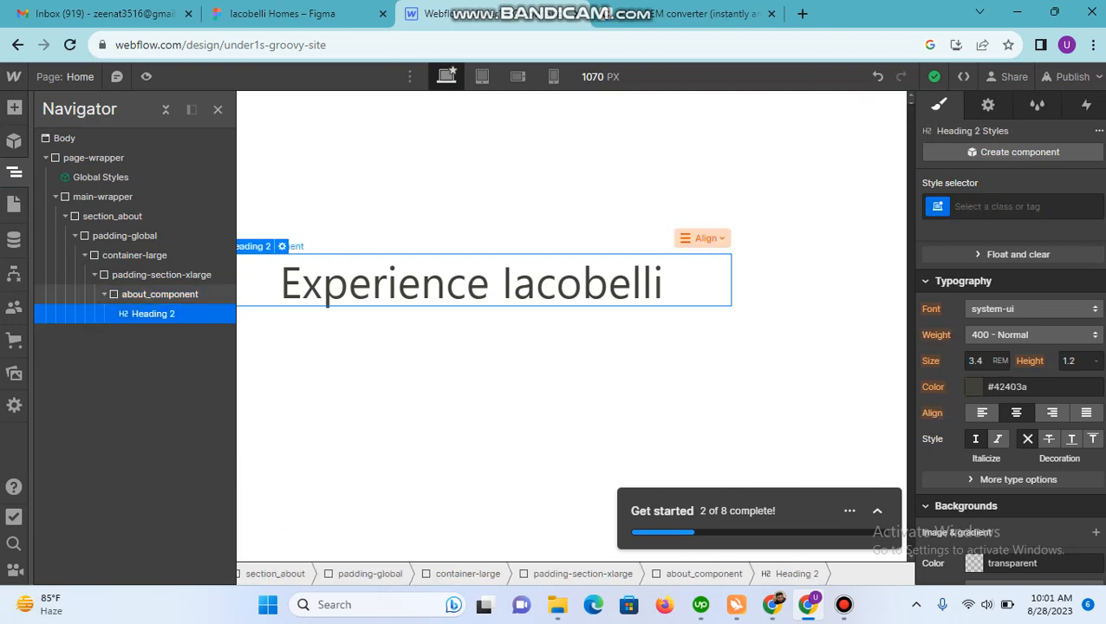
{"action": "left_click", "coordinate": [160, 297]}
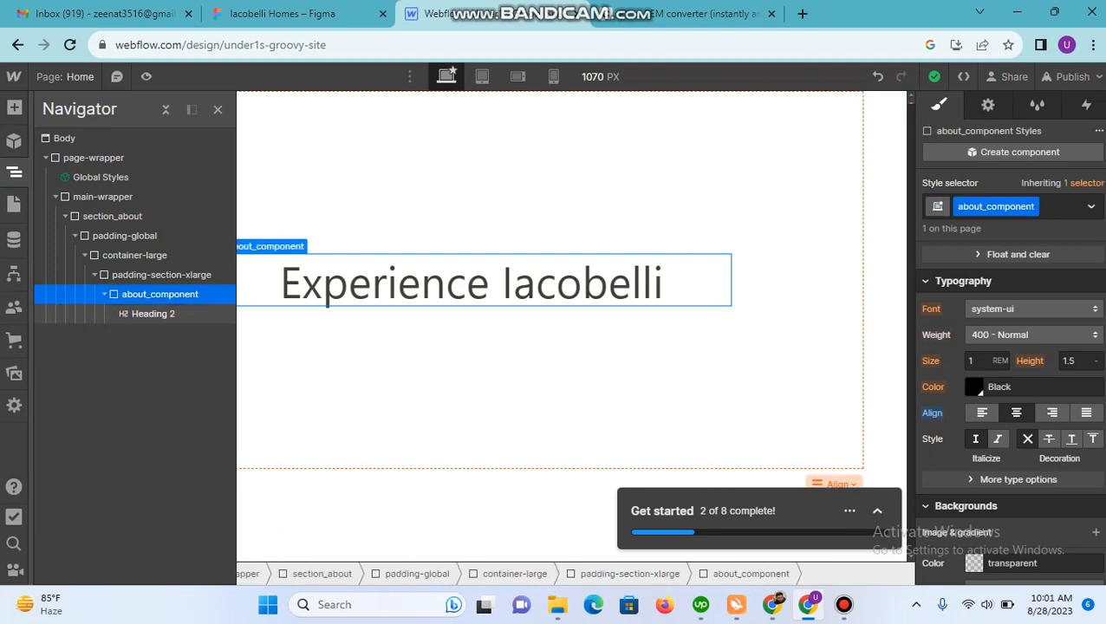
{"action": "left_click", "coordinate": [694, 14]}
{"action": "left_click", "coordinate": [469, 14]}
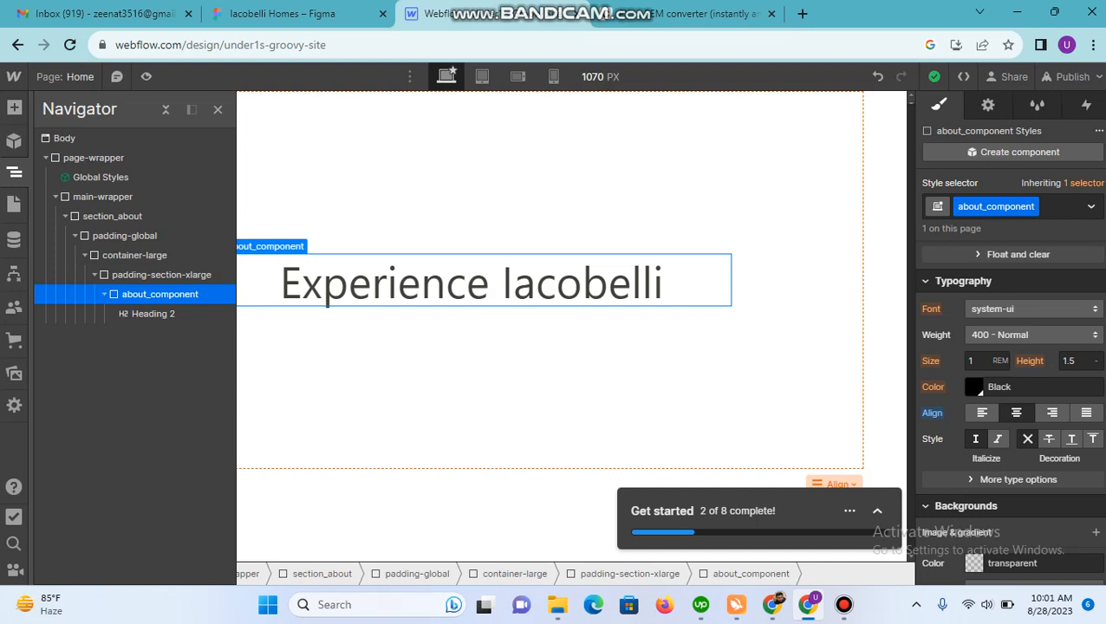
{"action": "left_click", "coordinate": [14, 107]}
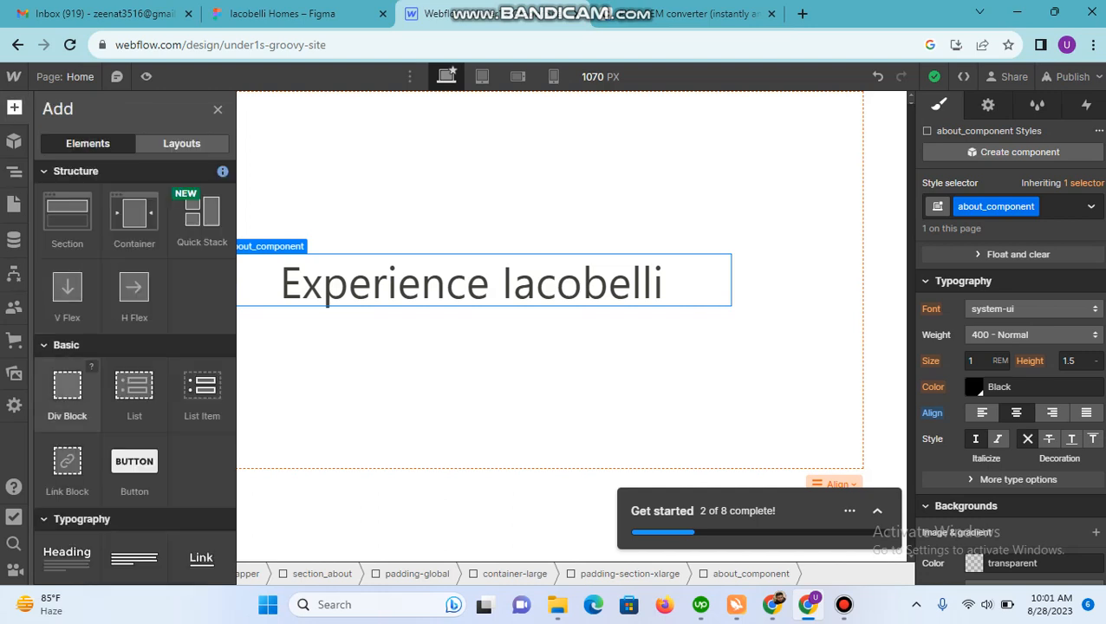
{"action": "left_click", "coordinate": [67, 390]}
Step: Give the new div block the existing class padding-top and the combo class padding-small
{"action": "key", "text": "ctrl+Return"}
{"action": "type", "text": "pa"}
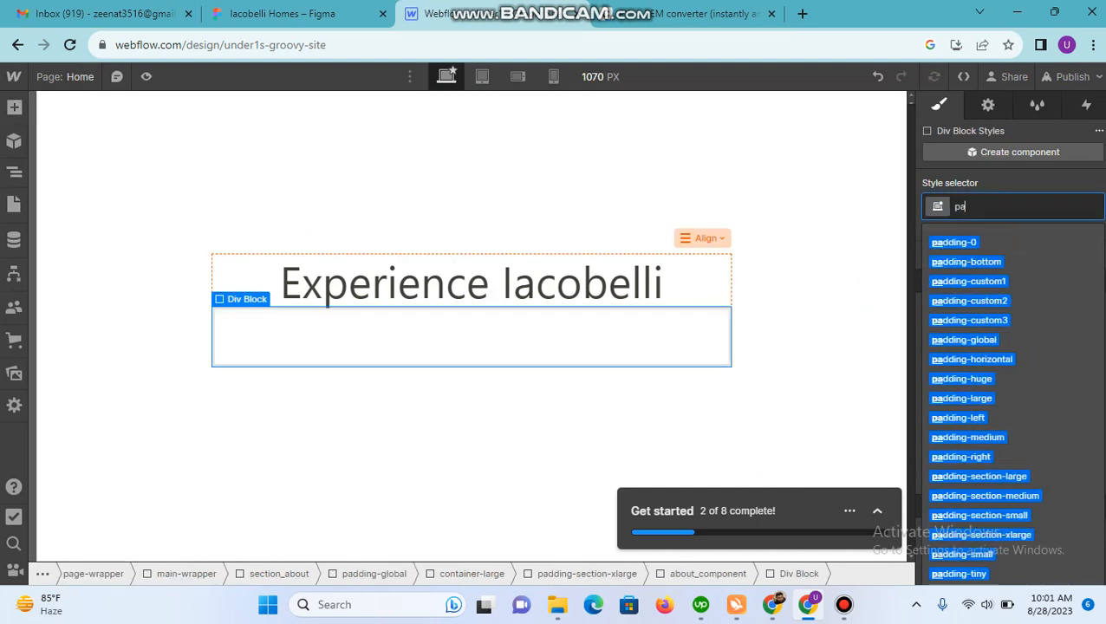
{"action": "type", "text": "dding-t"}
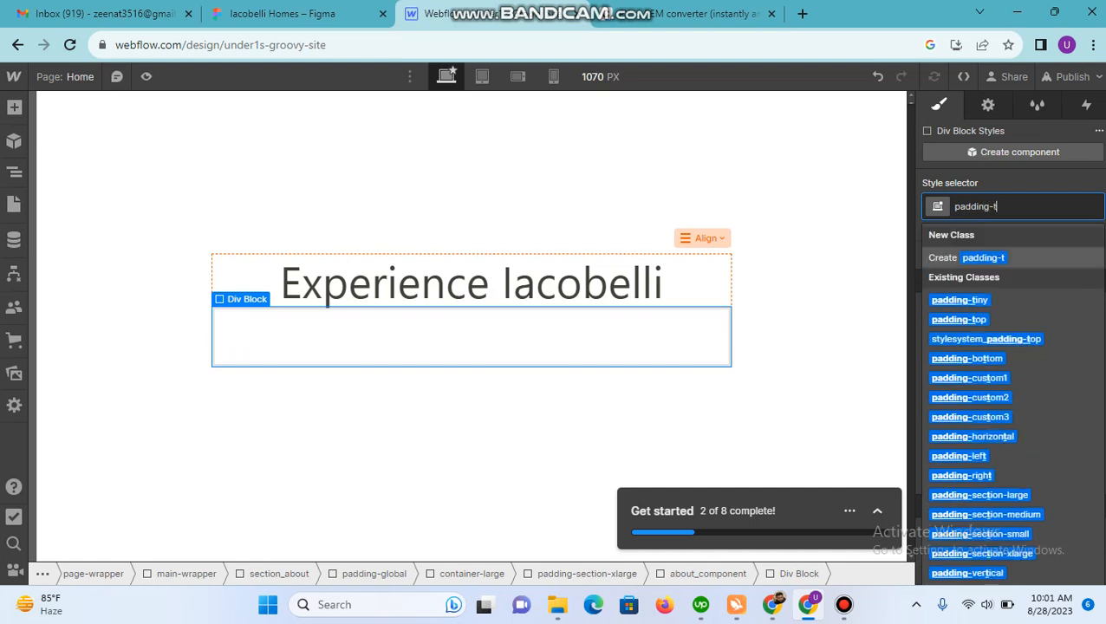
{"action": "type", "text": "op"}
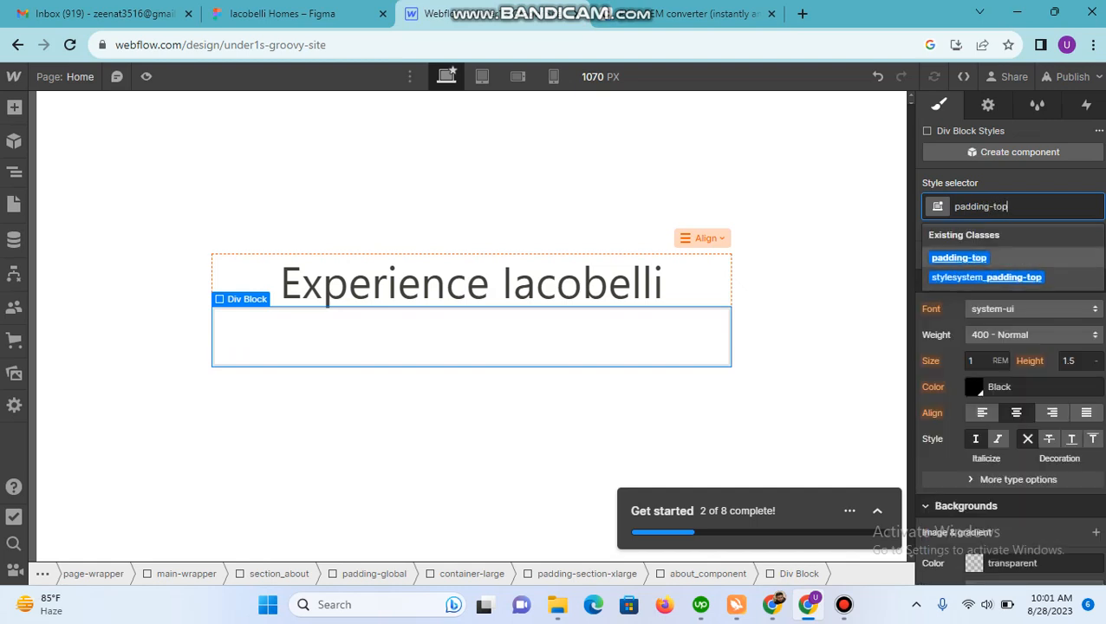
{"action": "key", "text": "Return"}
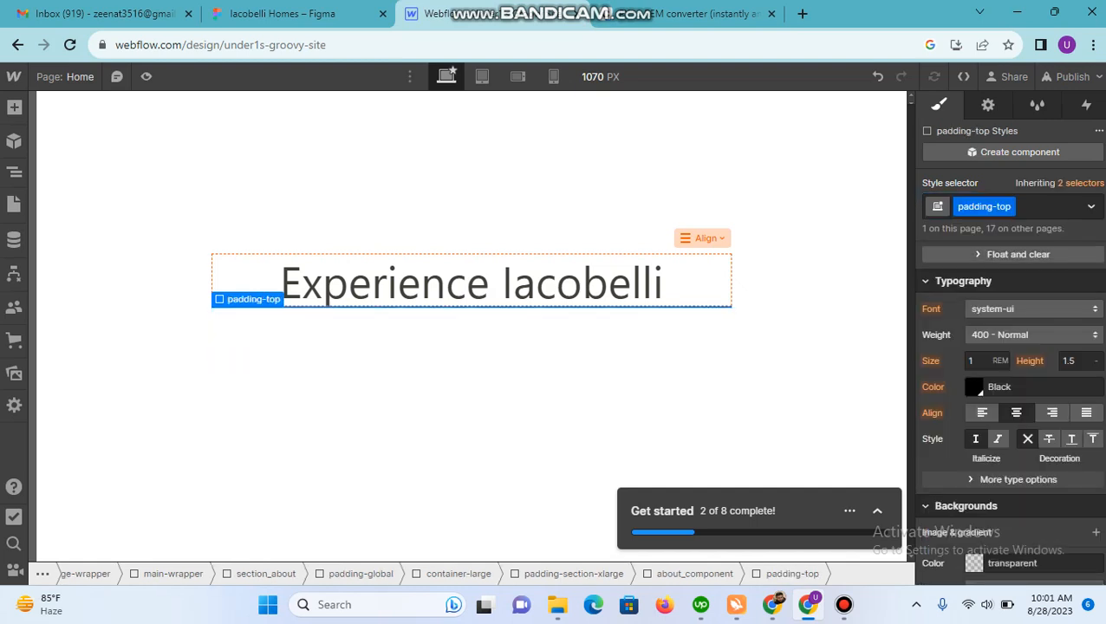
{"action": "left_click", "coordinate": [1046, 207]}
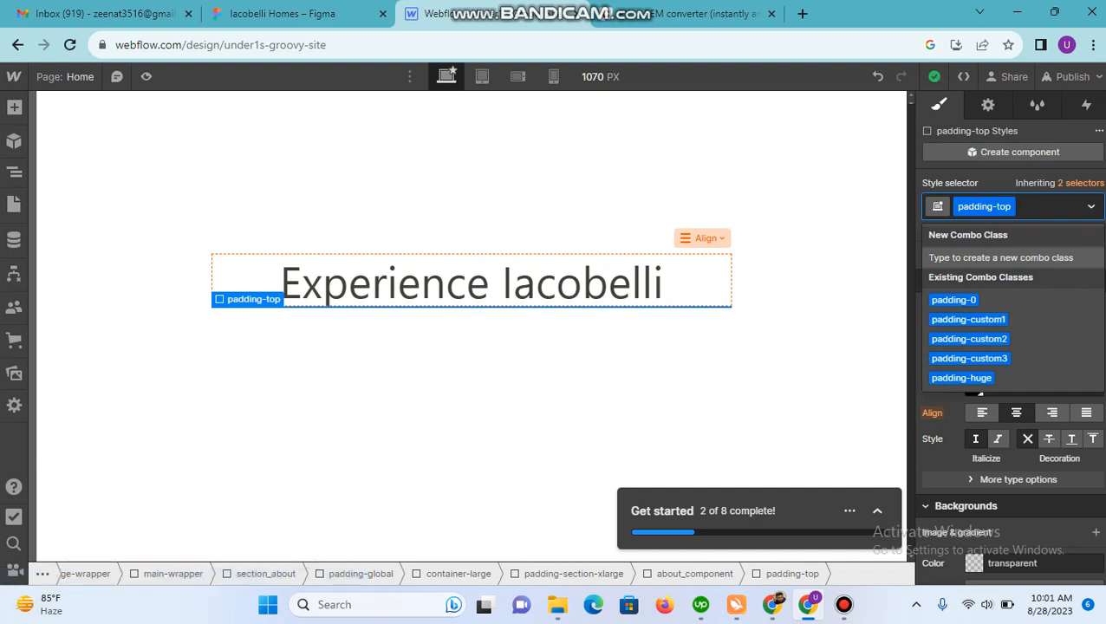
{"action": "type", "text": "padding-s"}
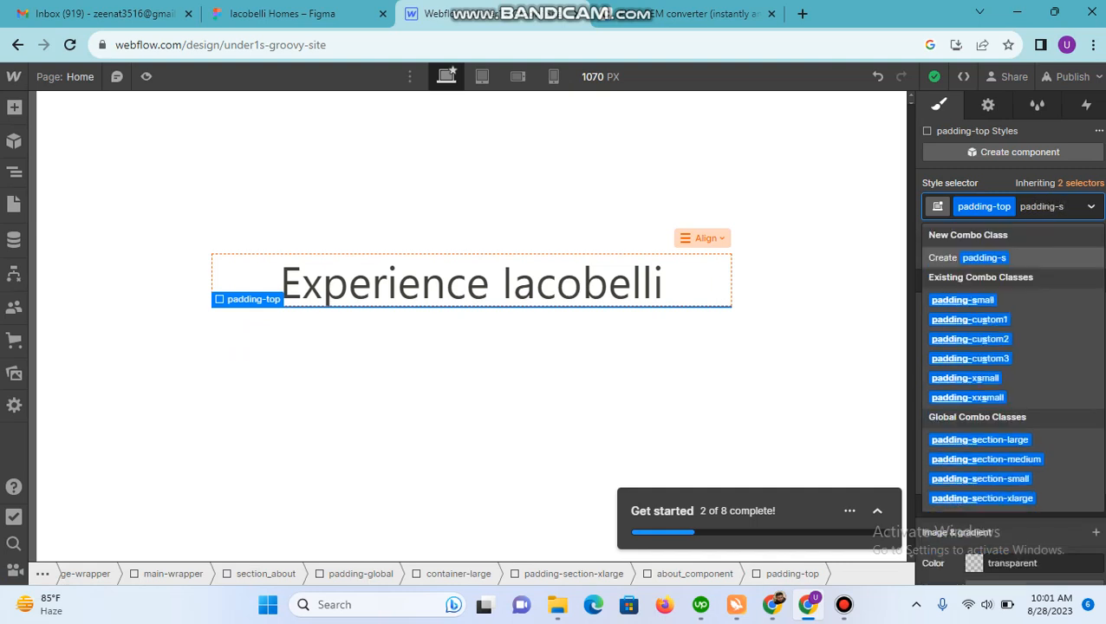
{"action": "key", "text": "Down"}
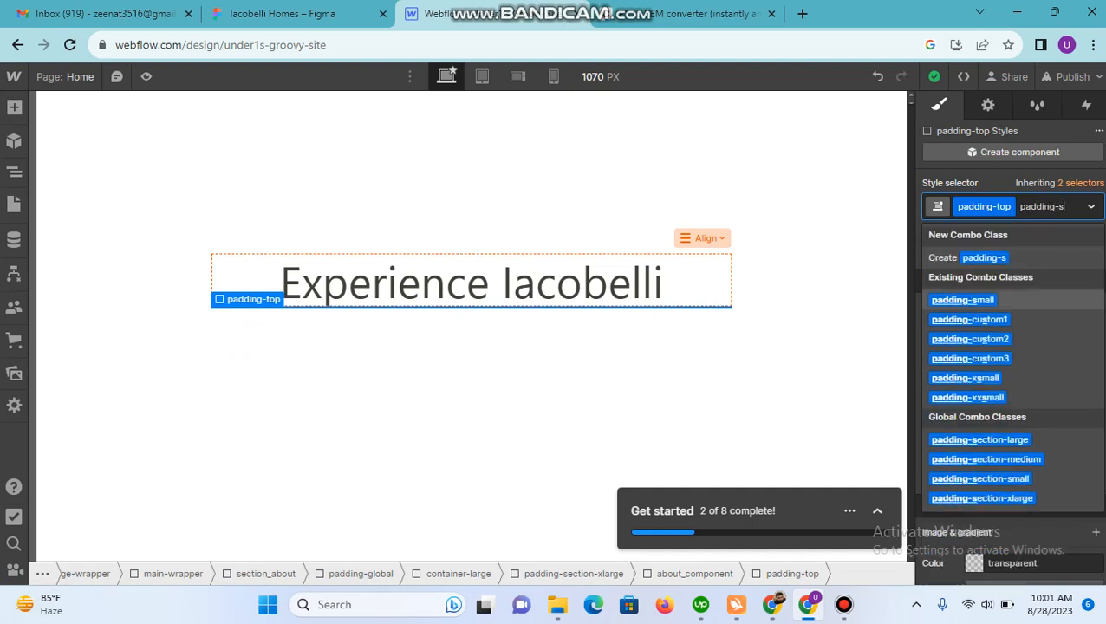
{"action": "key", "text": "Return"}
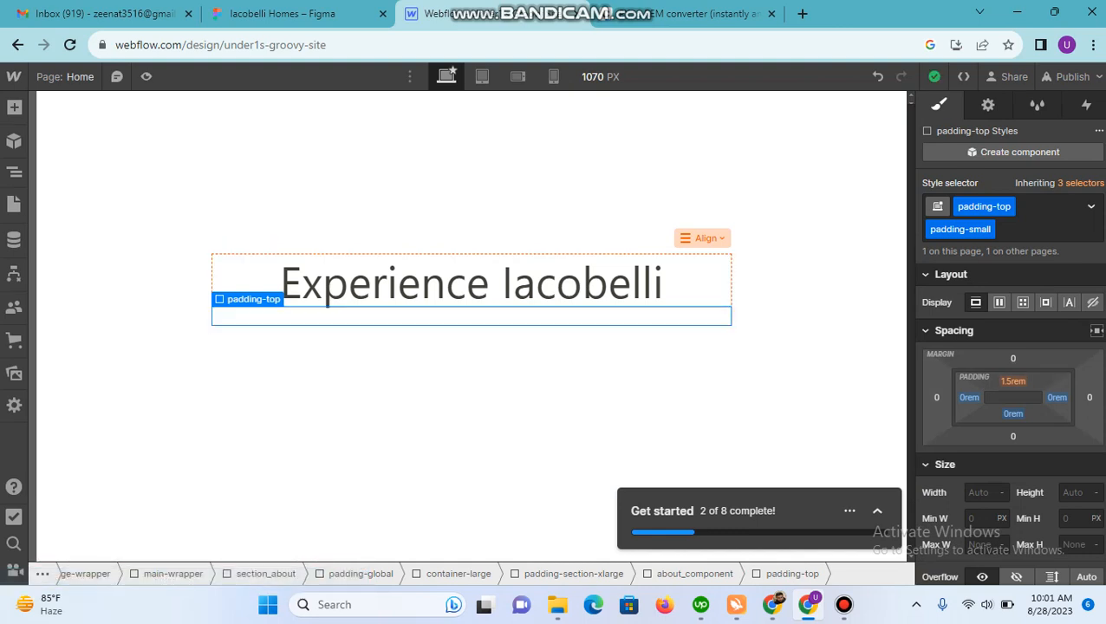
Step: Recheck the heading's spacing in Figma and add a Paragraph inside about_component in Webflow, below the padding-top block
{"action": "left_click", "coordinate": [472, 381]}
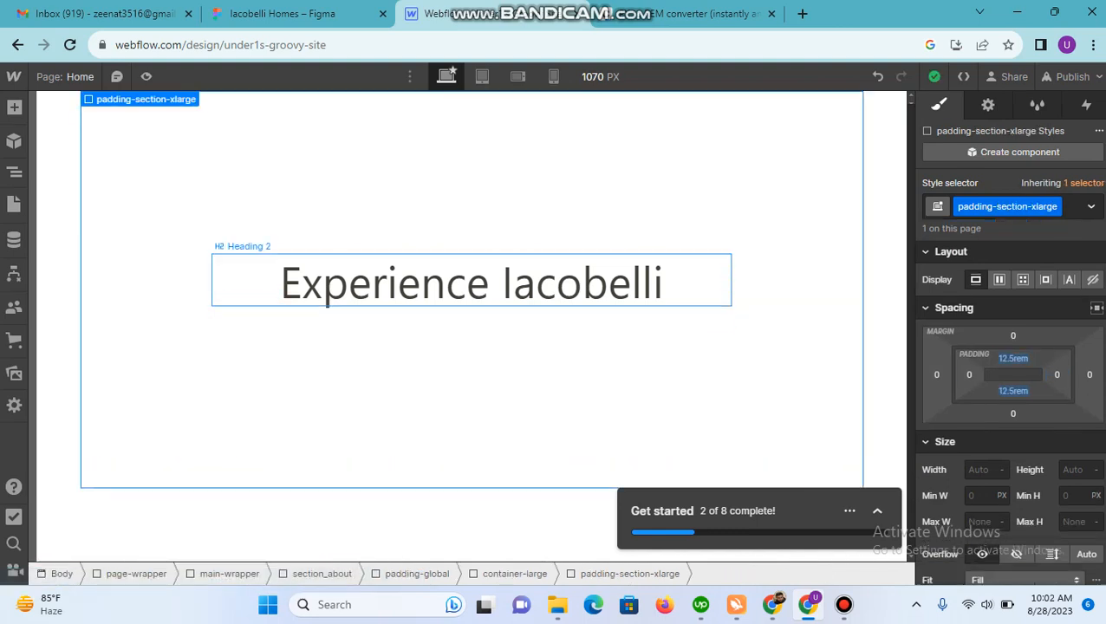
{"action": "left_click", "coordinate": [471, 284]}
{"action": "left_click", "coordinate": [14, 172]}
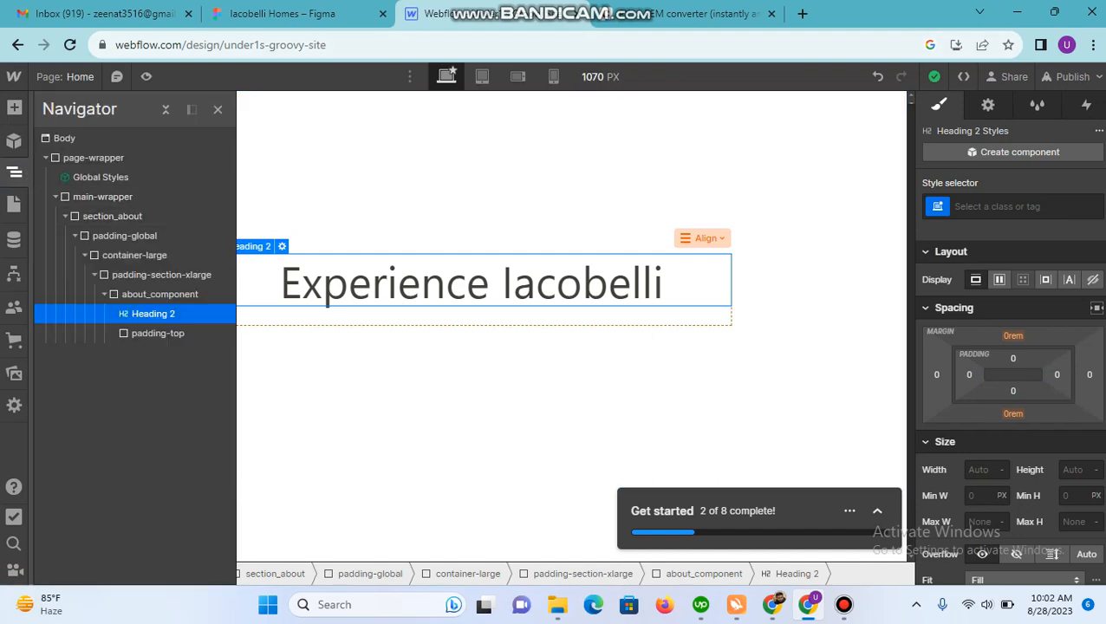
{"action": "left_click", "coordinate": [295, 14]}
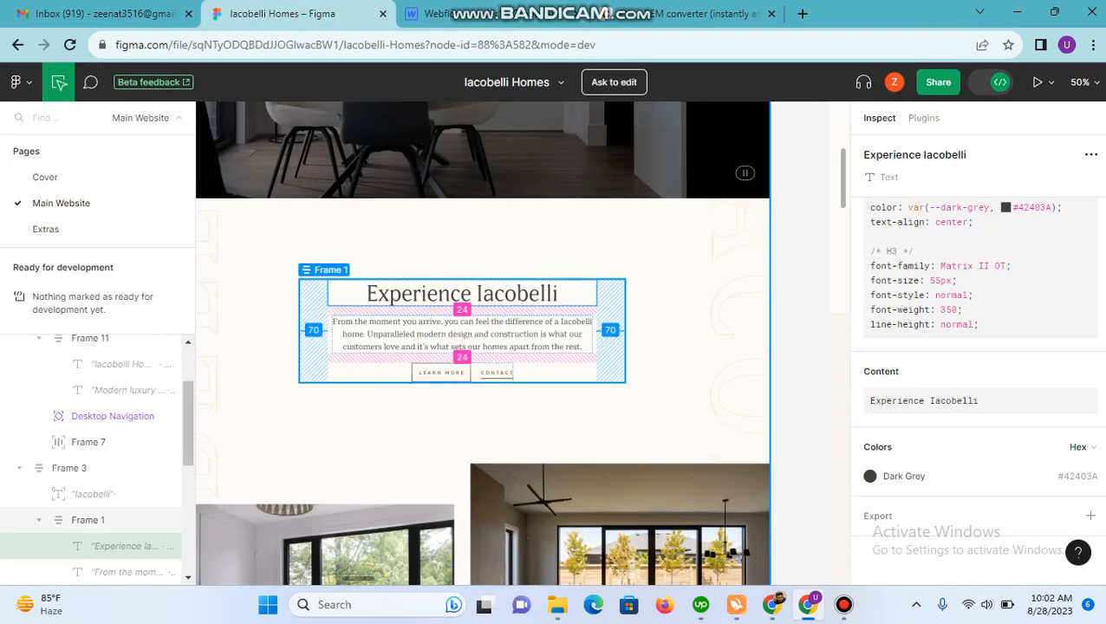
{"action": "key", "text": "ctrl+Tab"}
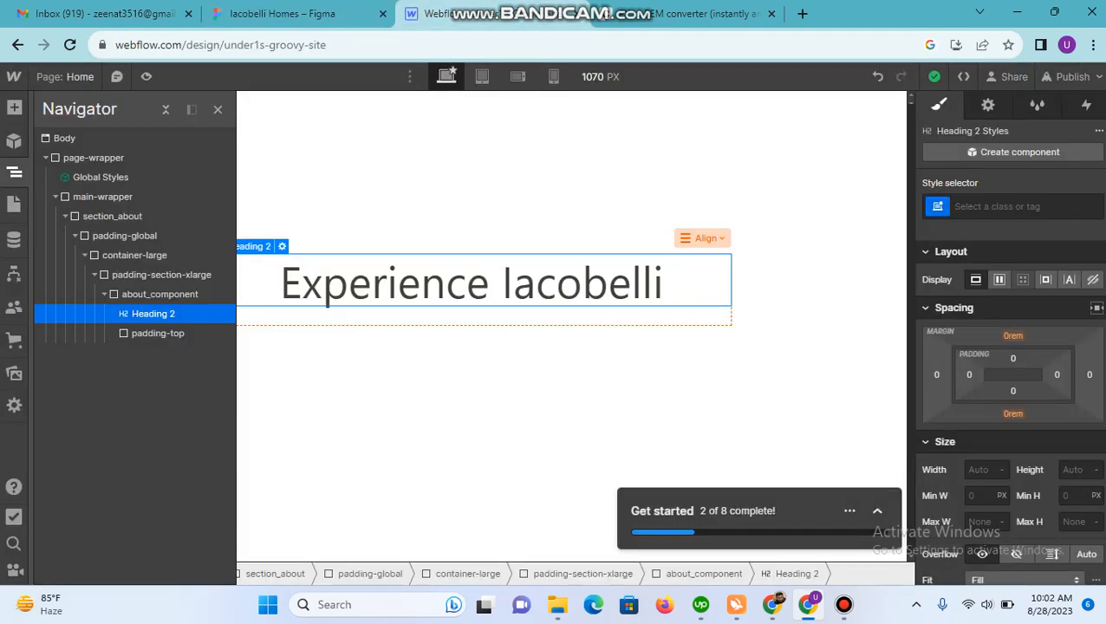
{"action": "left_click", "coordinate": [160, 294]}
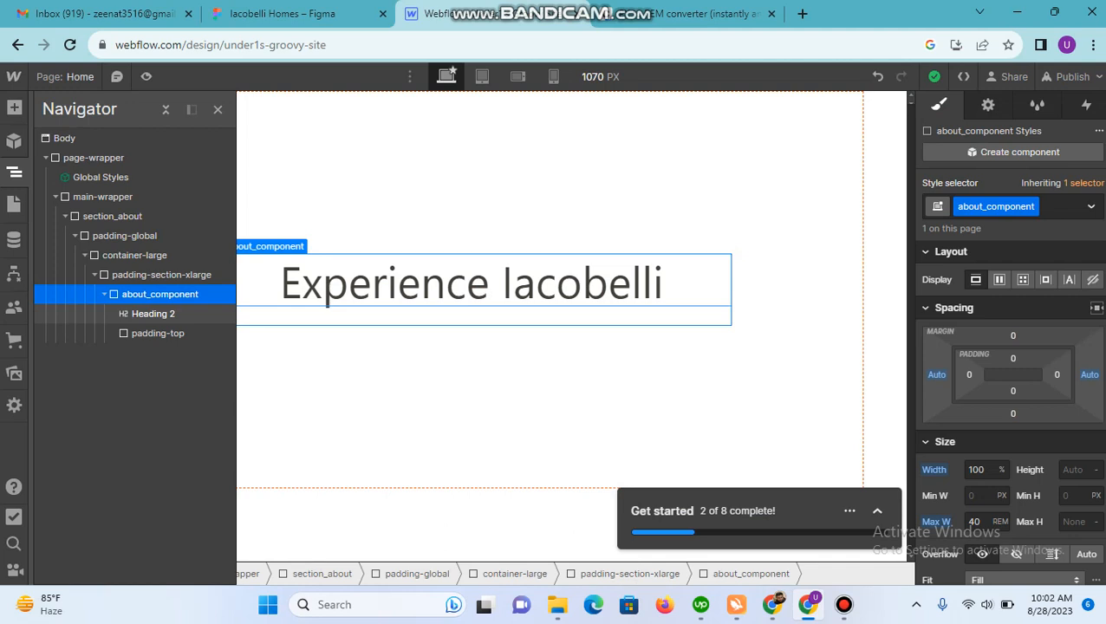
{"action": "left_click", "coordinate": [153, 314]}
{"action": "left_click", "coordinate": [157, 333]}
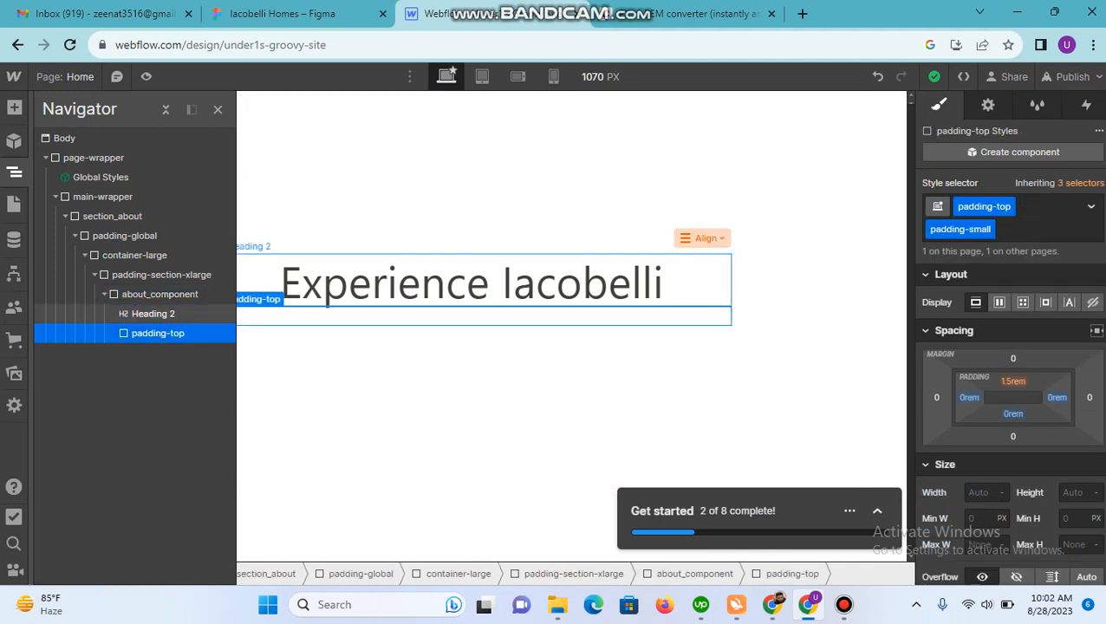
{"action": "left_click", "coordinate": [159, 295]}
{"action": "left_click", "coordinate": [14, 107]}
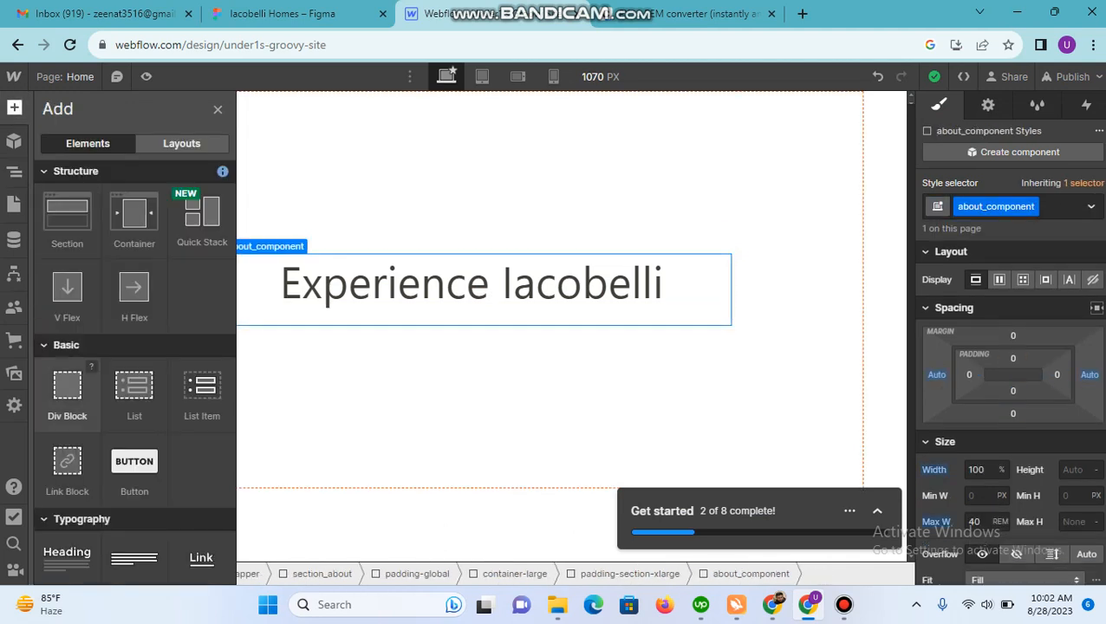
{"action": "scroll", "coordinate": [74, 405], "scroll_direction": "down", "scroll_amount": 2}
{"action": "left_click", "coordinate": [134, 400]}
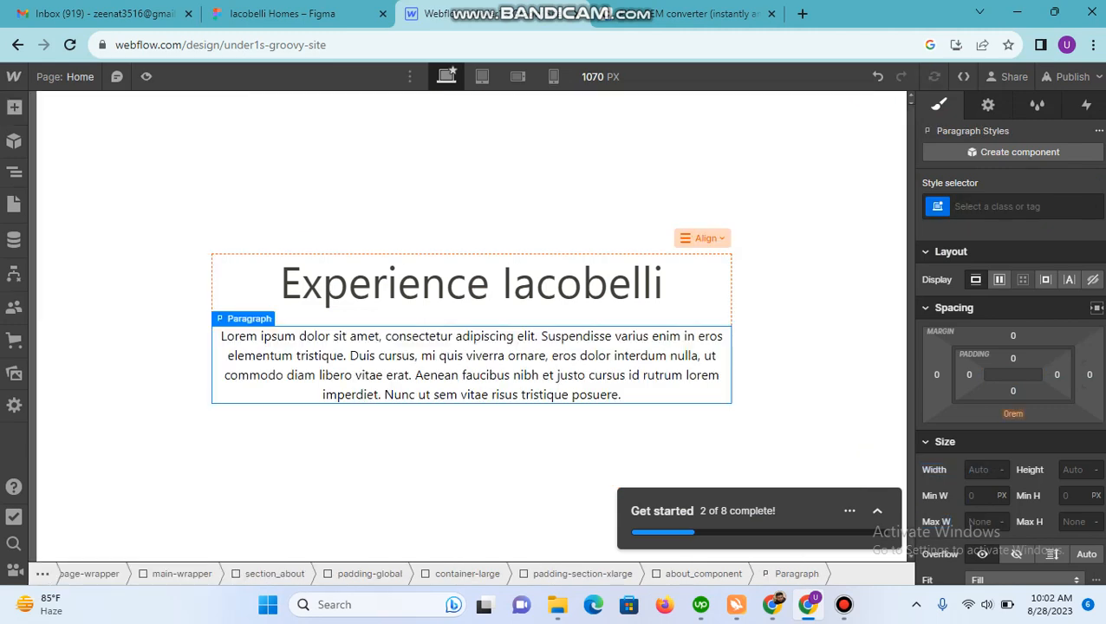
Step: Copy the "From the moment you arrive" paragraph text from Figma and replace the placeholder text of the Webflow paragraph with it
{"action": "left_click", "coordinate": [282, 13]}
{"action": "left_click", "coordinate": [462, 335]}
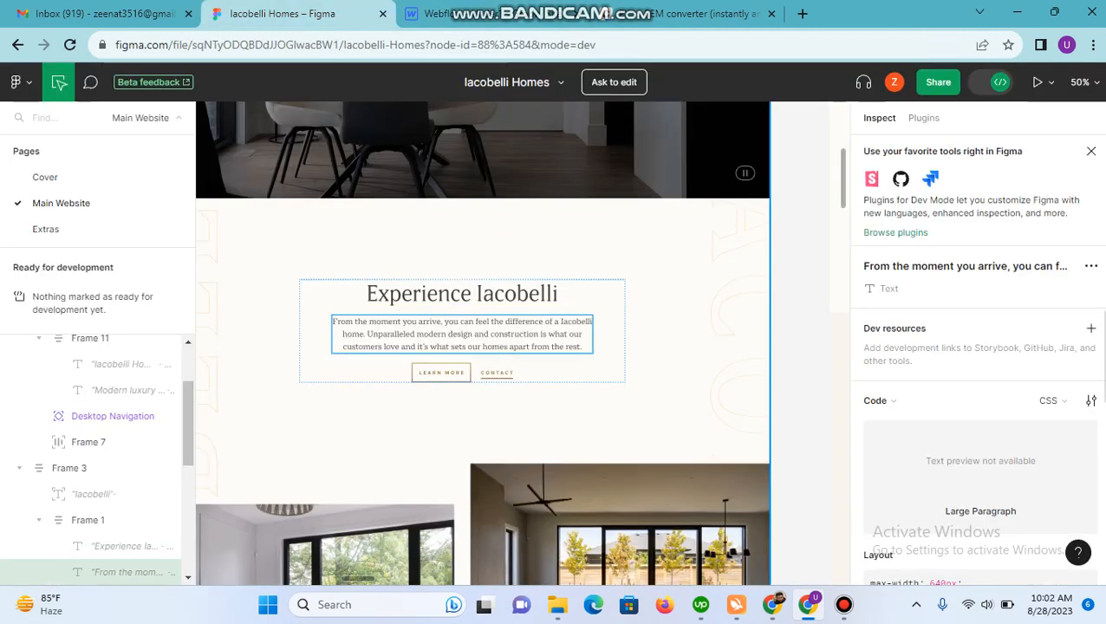
{"action": "scroll", "coordinate": [980, 390], "scroll_direction": "down", "scroll_amount": 6}
{"action": "left_click", "coordinate": [979, 397]}
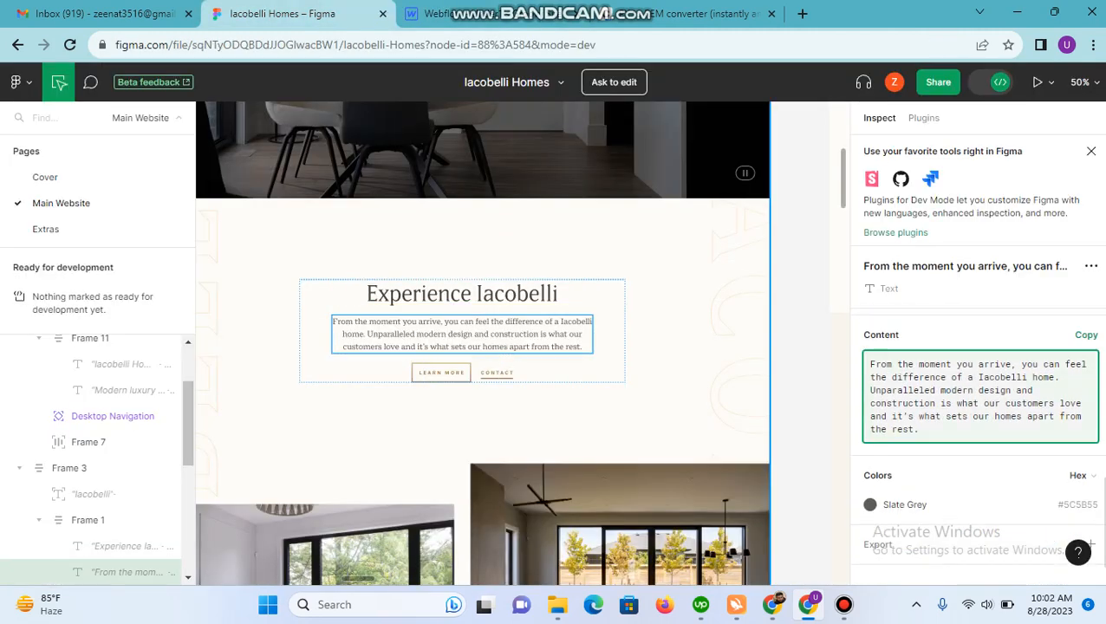
{"action": "key", "text": "ctrl+Tab"}
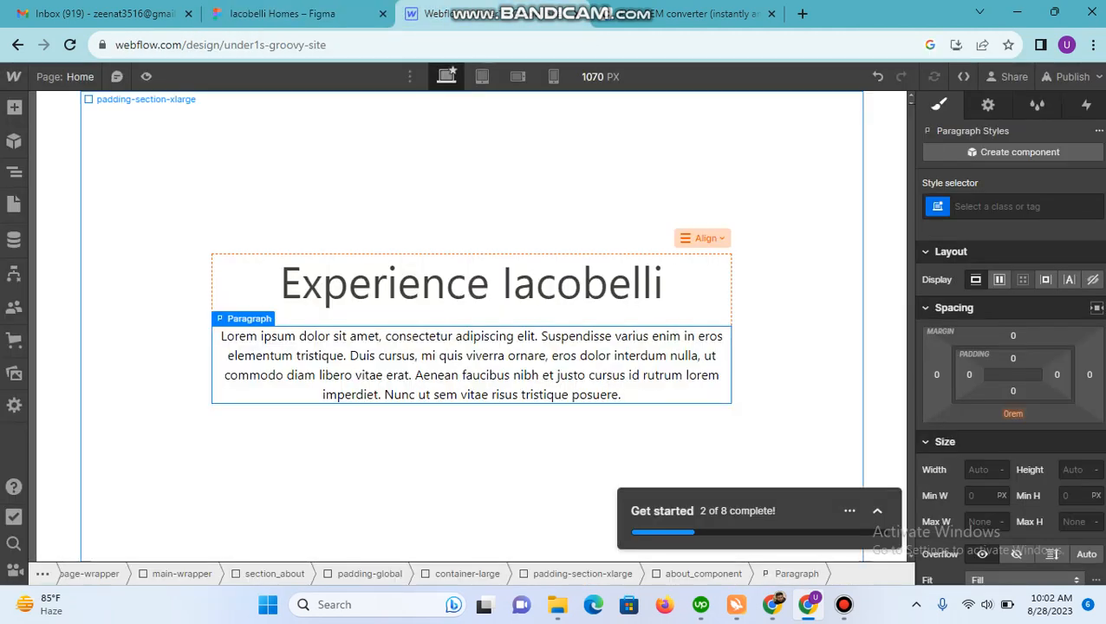
{"action": "double_click", "coordinate": [472, 365]}
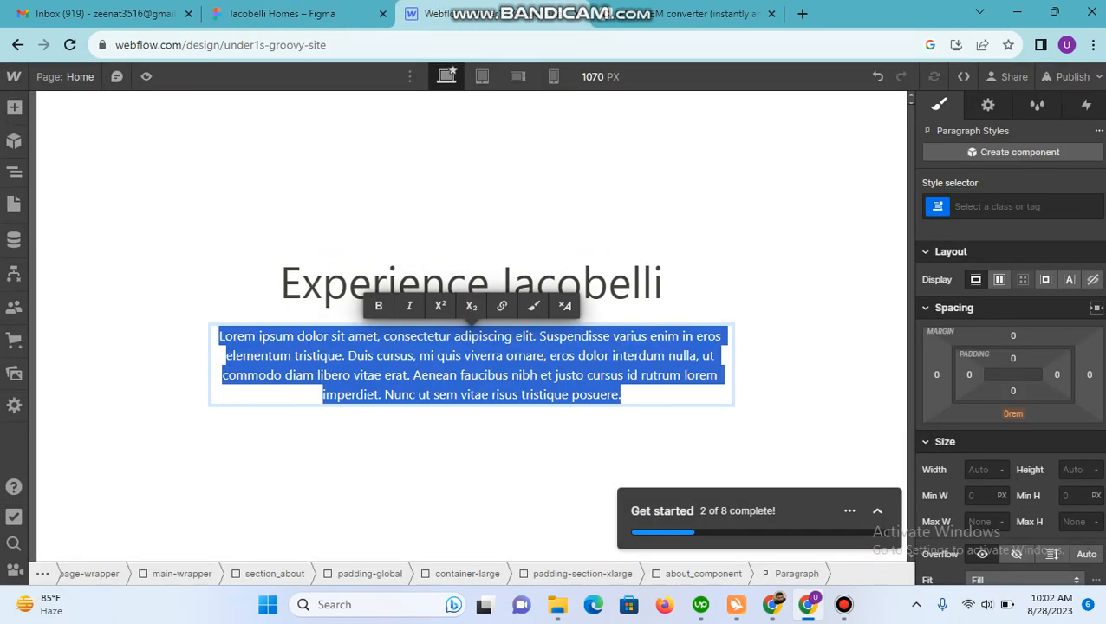
{"action": "key", "text": "ctrl+v"}
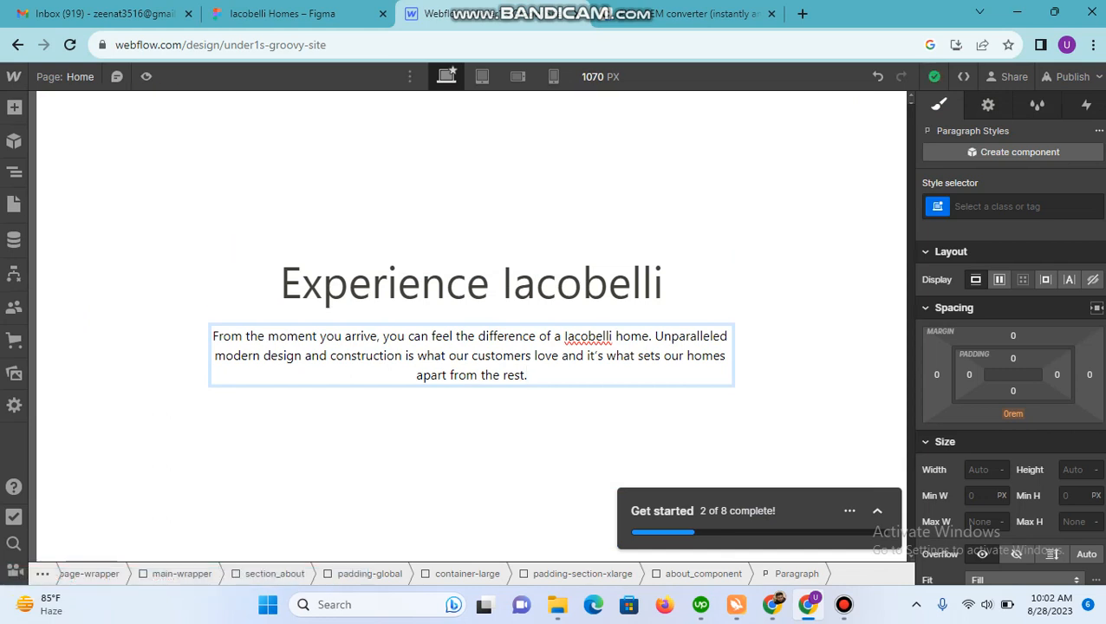
{"action": "left_click", "coordinate": [472, 284]}
{"action": "left_click", "coordinate": [472, 356]}
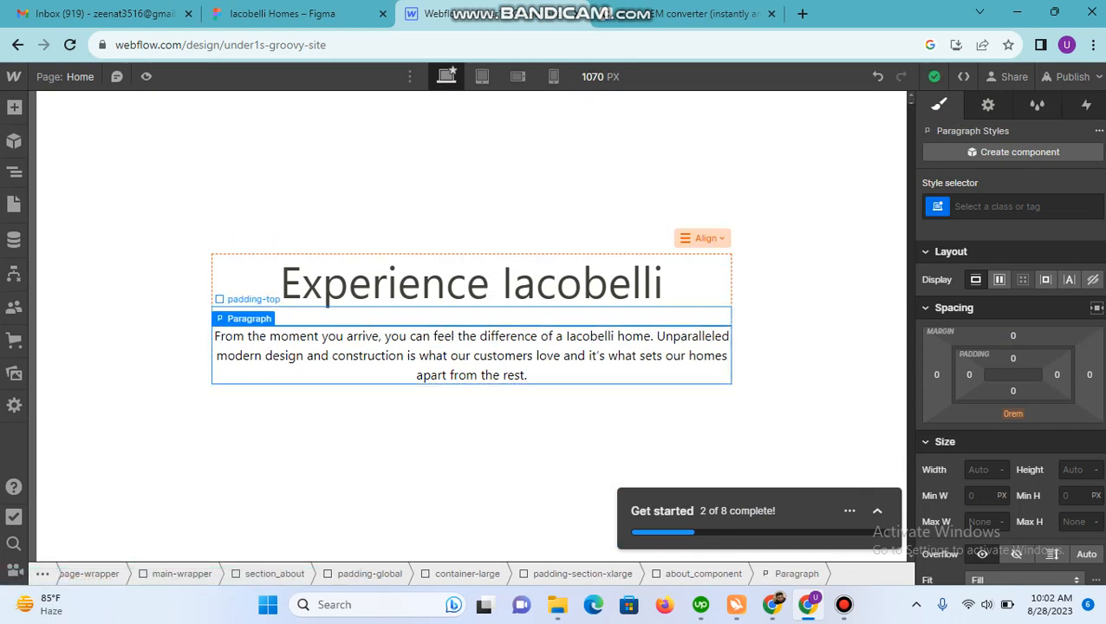
Step: Set the Webflow canvas width to 1512 px
{"action": "left_click", "coordinate": [600, 77]}
{"action": "type", "text": "1512"}
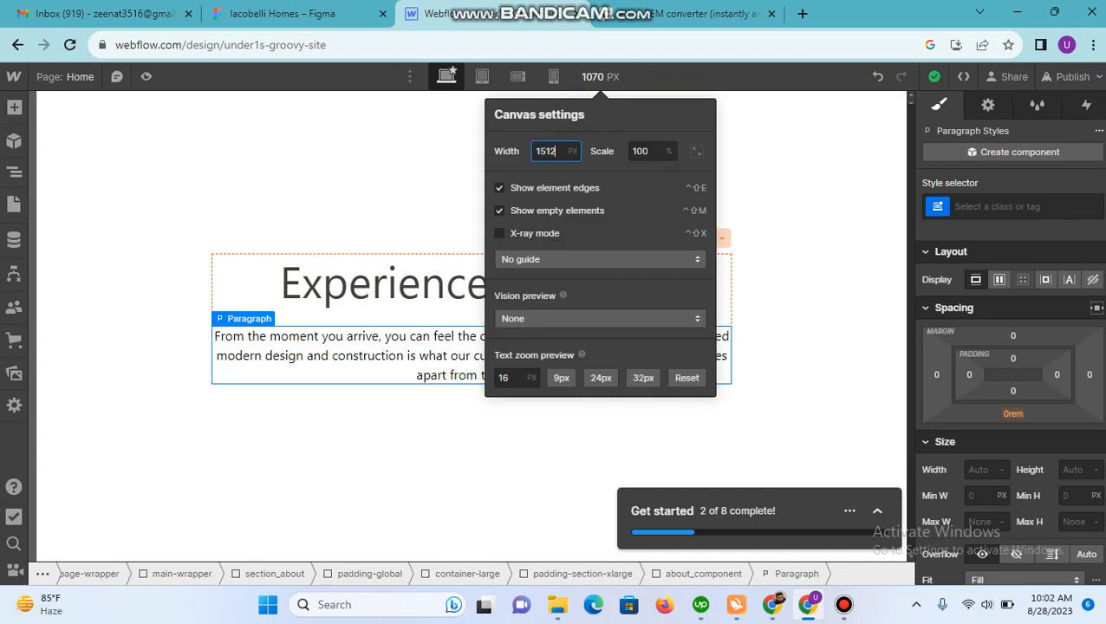
{"action": "key", "text": "Return"}
{"action": "left_click", "coordinate": [572, 455]}
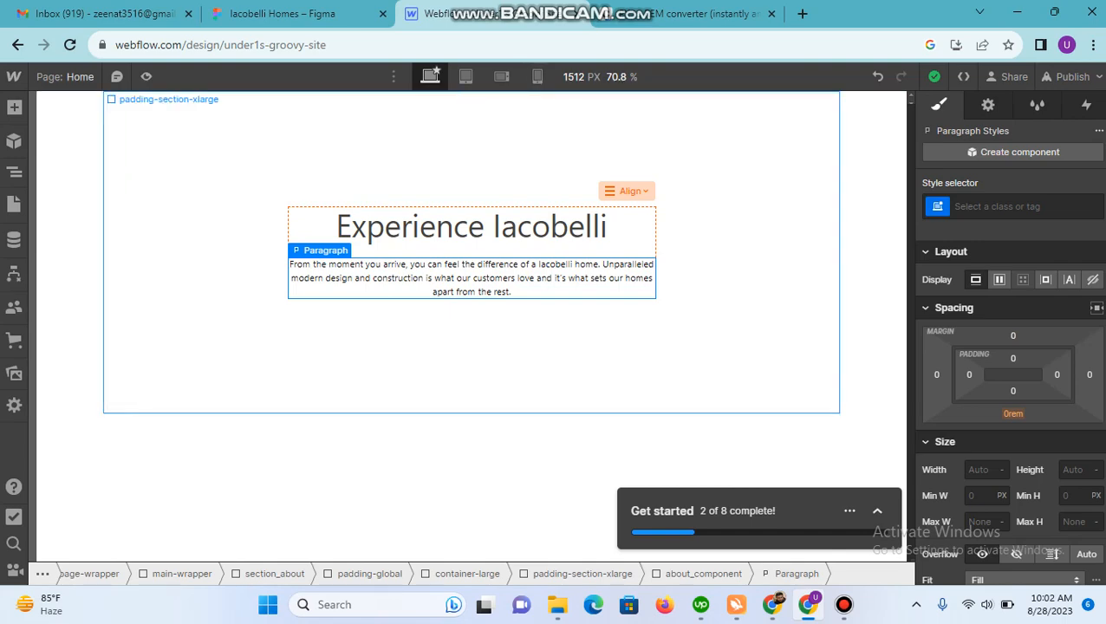
Step: Check the typography of the "From the moment you arrive" paragraph in Figma and convert its 22 px font size to rem
{"action": "left_click", "coordinate": [279, 13]}
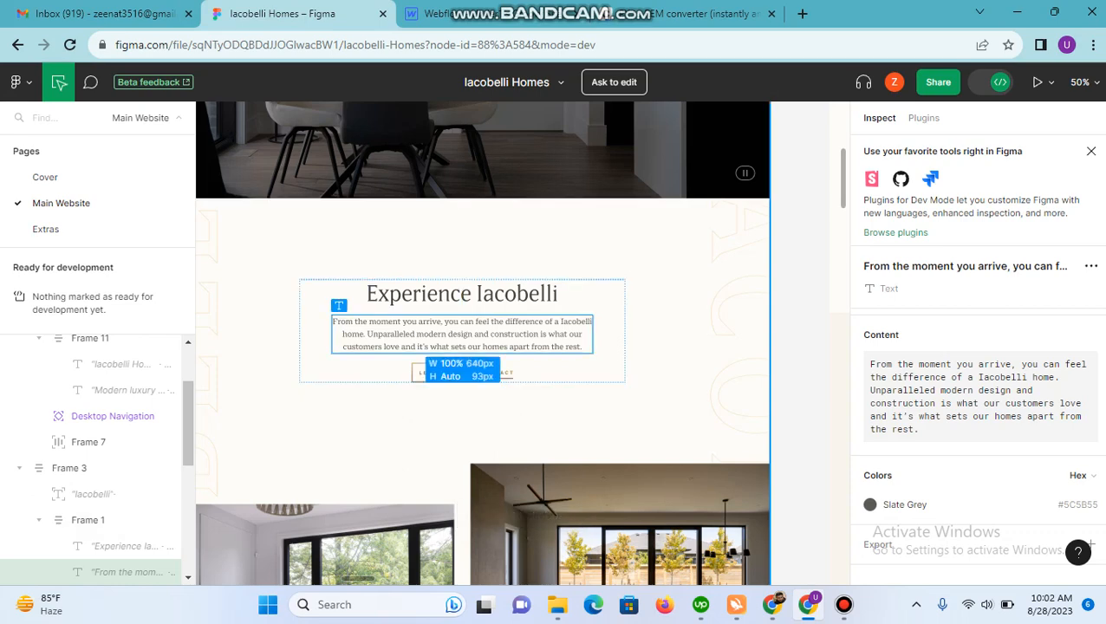
{"action": "scroll", "coordinate": [979, 434], "scroll_direction": "up", "scroll_amount": 3}
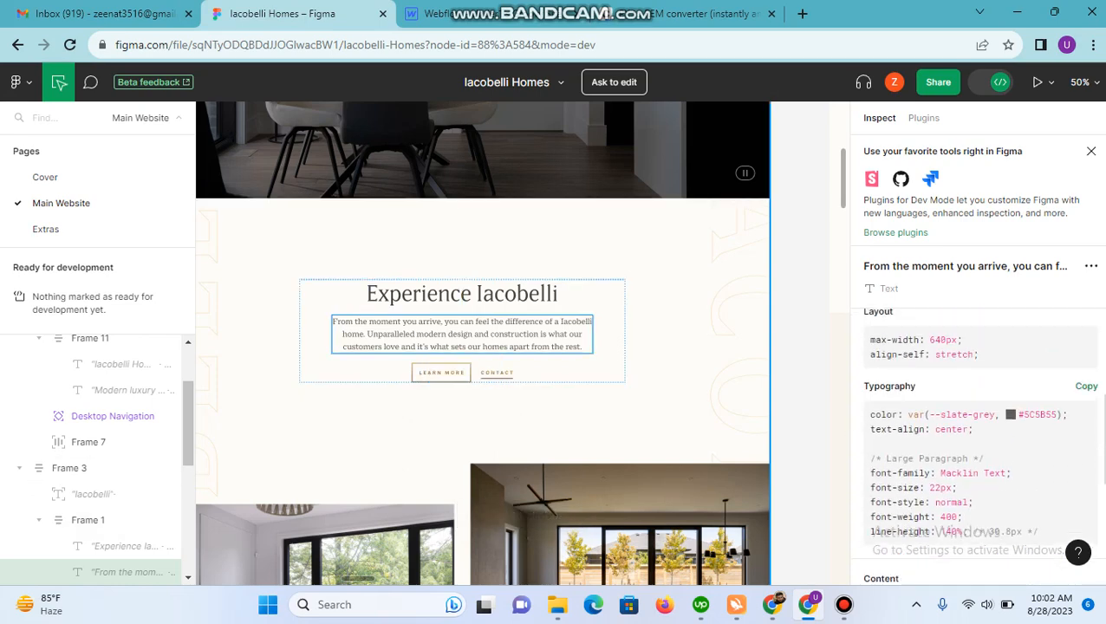
{"action": "scroll", "coordinate": [978, 434], "scroll_direction": "down", "scroll_amount": 3}
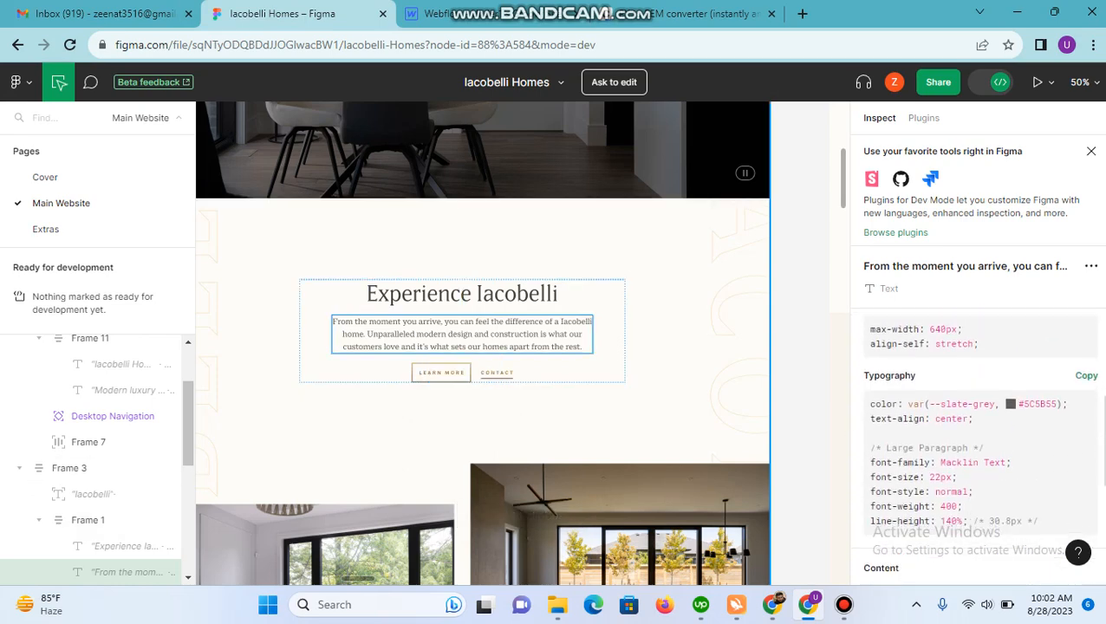
{"action": "left_click", "coordinate": [694, 13]}
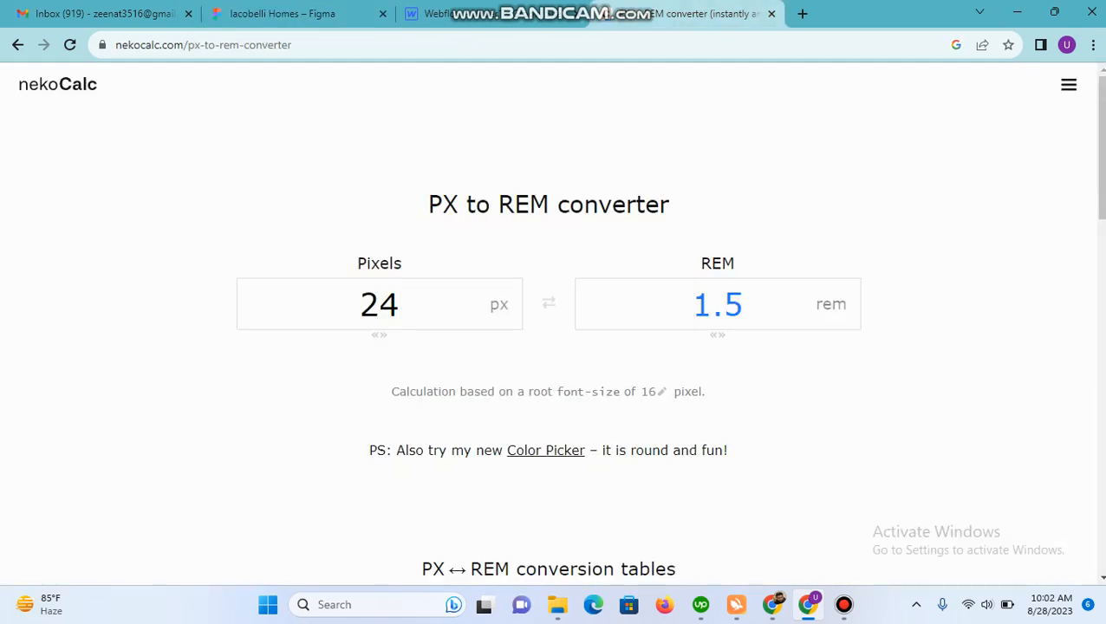
{"action": "key", "text": "BackSpace"}
{"action": "type", "text": "2"}
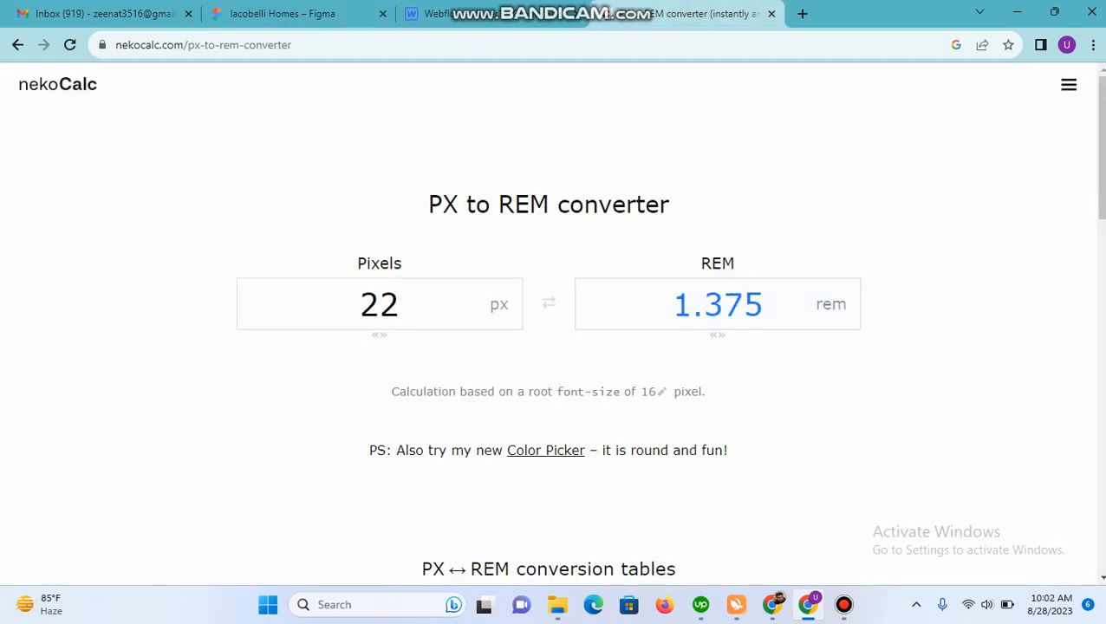
Step: In Webflow, set the font size of about_component to 1.375 rem so the paragraph inherits it
{"action": "left_click", "coordinate": [499, 14]}
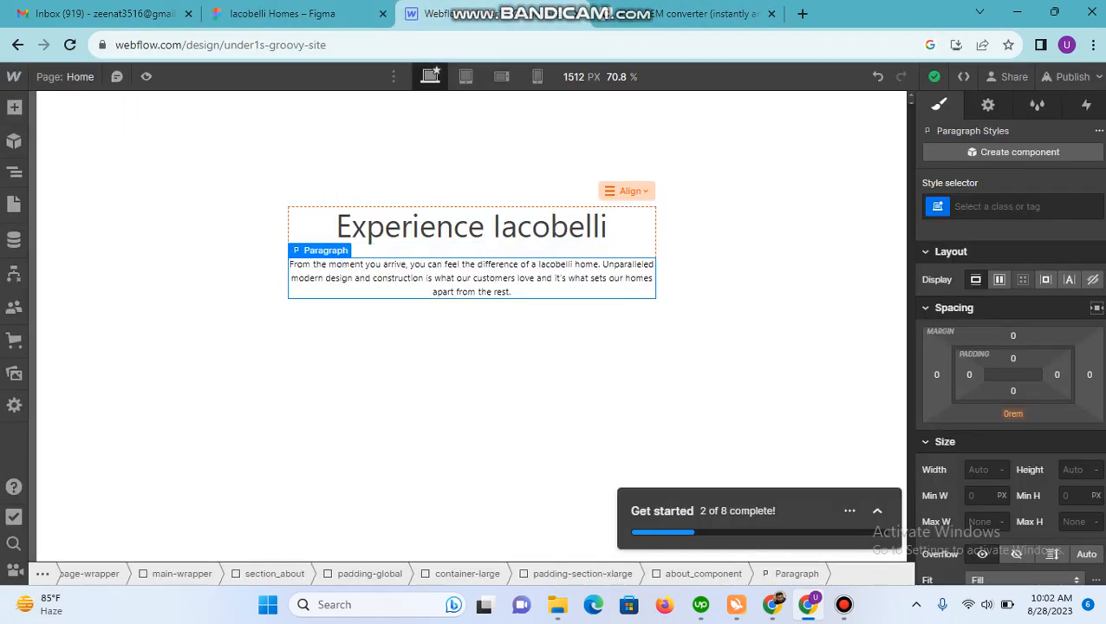
{"action": "scroll", "coordinate": [1010, 346], "scroll_direction": "down", "scroll_amount": 5}
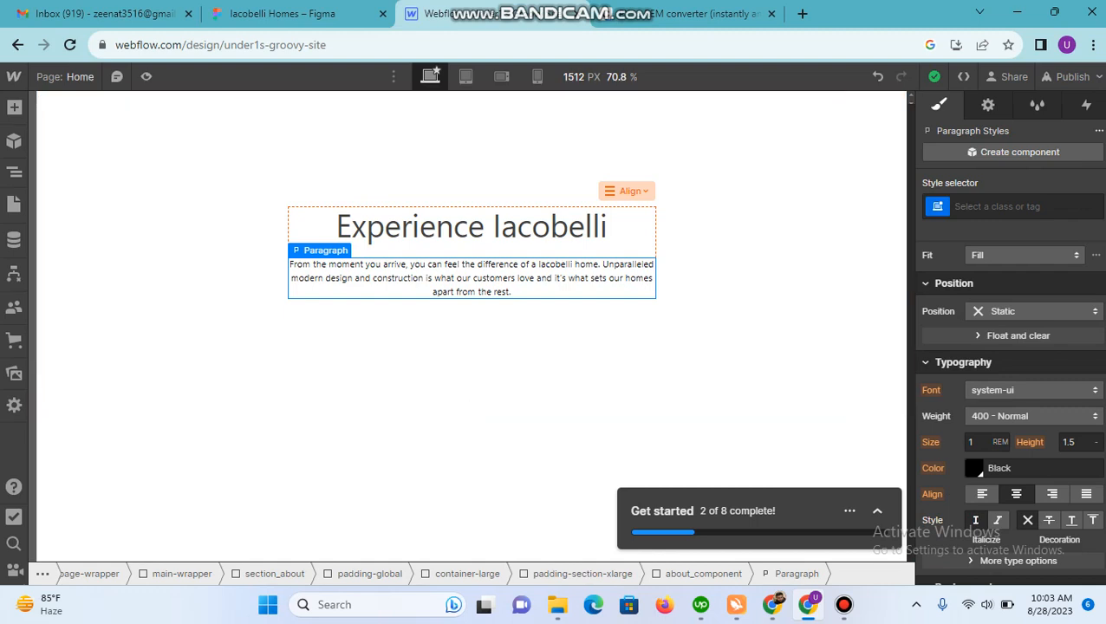
{"action": "mouse_move", "coordinate": [321, 251]}
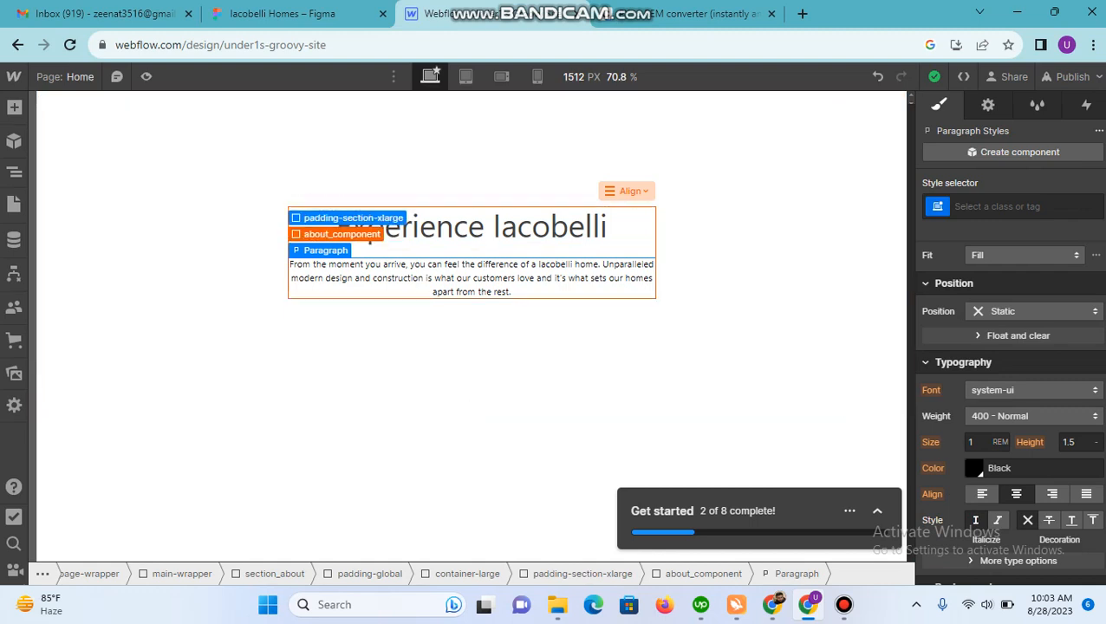
{"action": "left_click", "coordinate": [342, 234]}
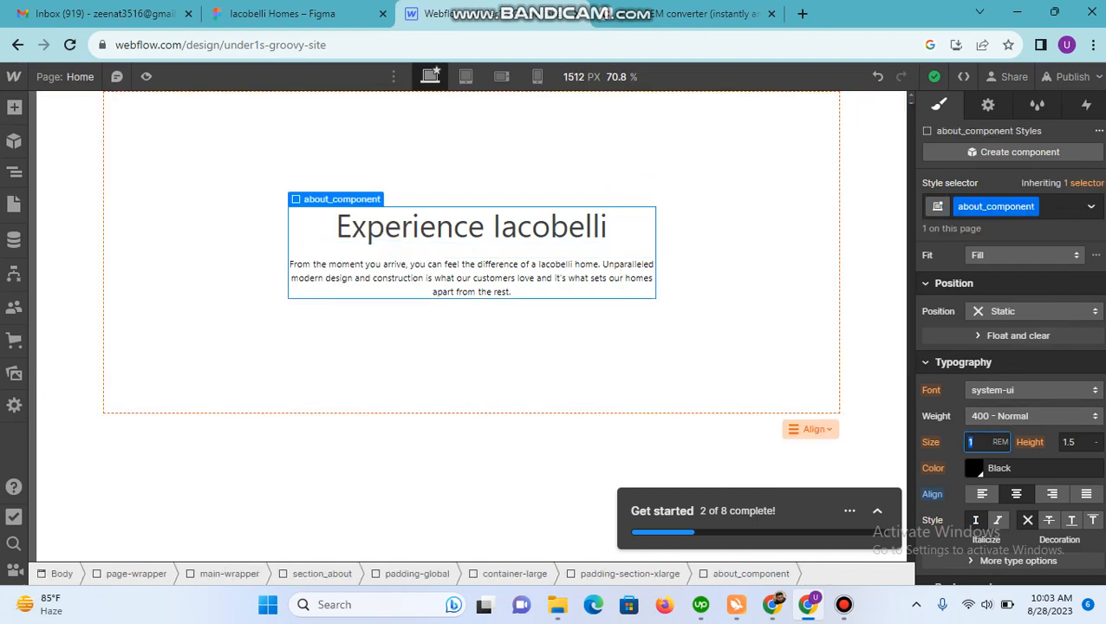
{"action": "type", "text": "1.375"}
{"action": "key", "text": "Return"}
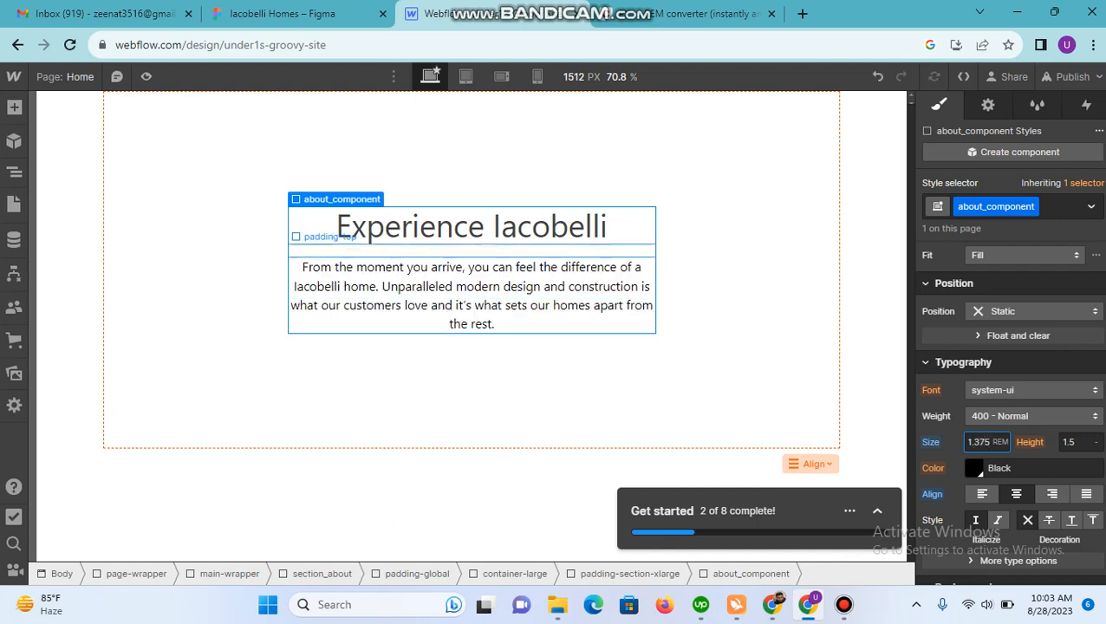
Step: Examine the typography of the heading's All H2 Headings tag, the paragraph and the parent about_component
{"action": "left_click", "coordinate": [472, 227]}
{"action": "left_click", "coordinate": [1024, 207]}
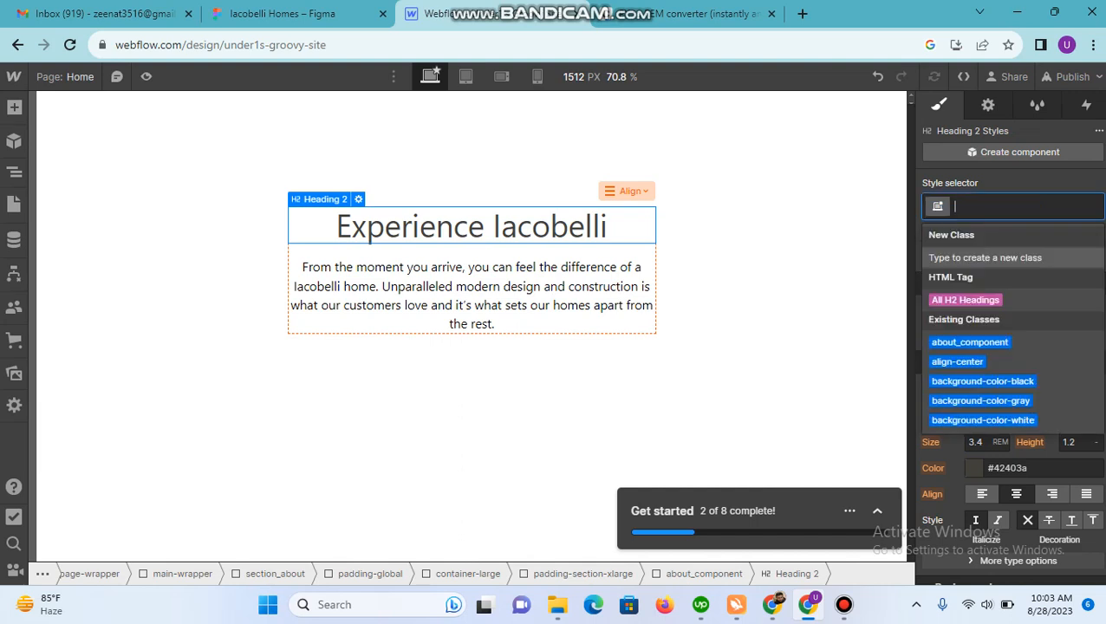
{"action": "left_click", "coordinate": [966, 299]}
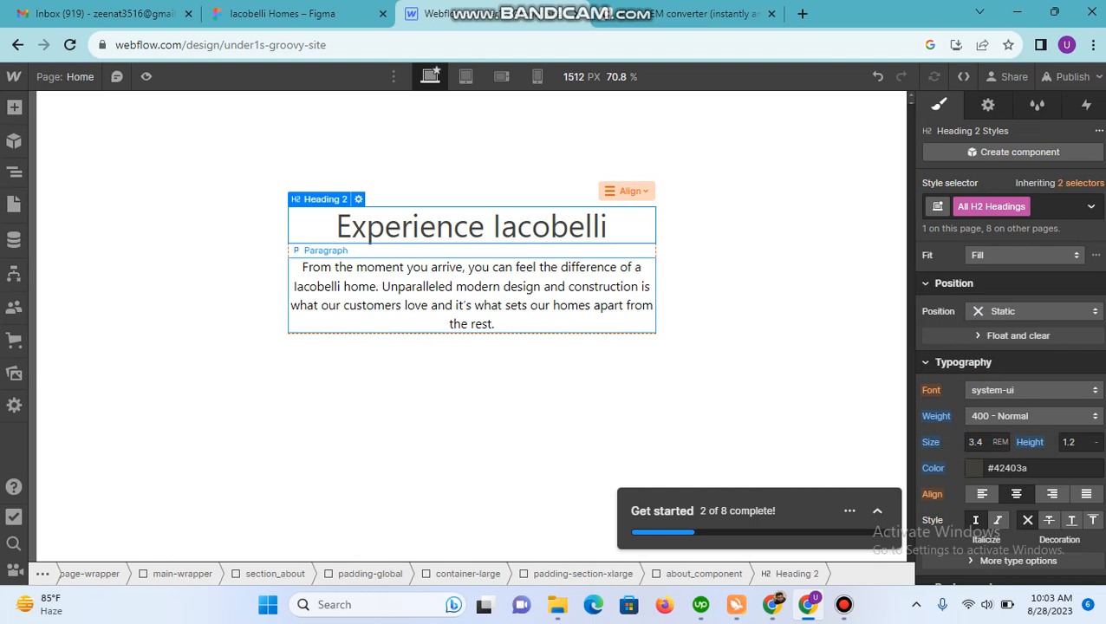
{"action": "left_click", "coordinate": [472, 296]}
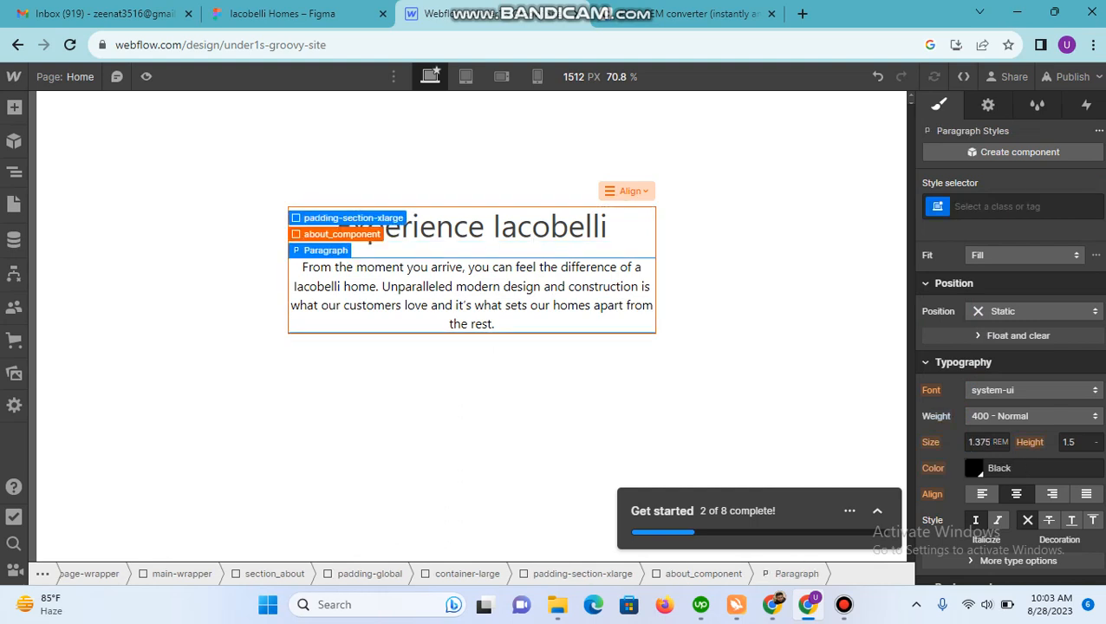
{"action": "left_click", "coordinate": [334, 235]}
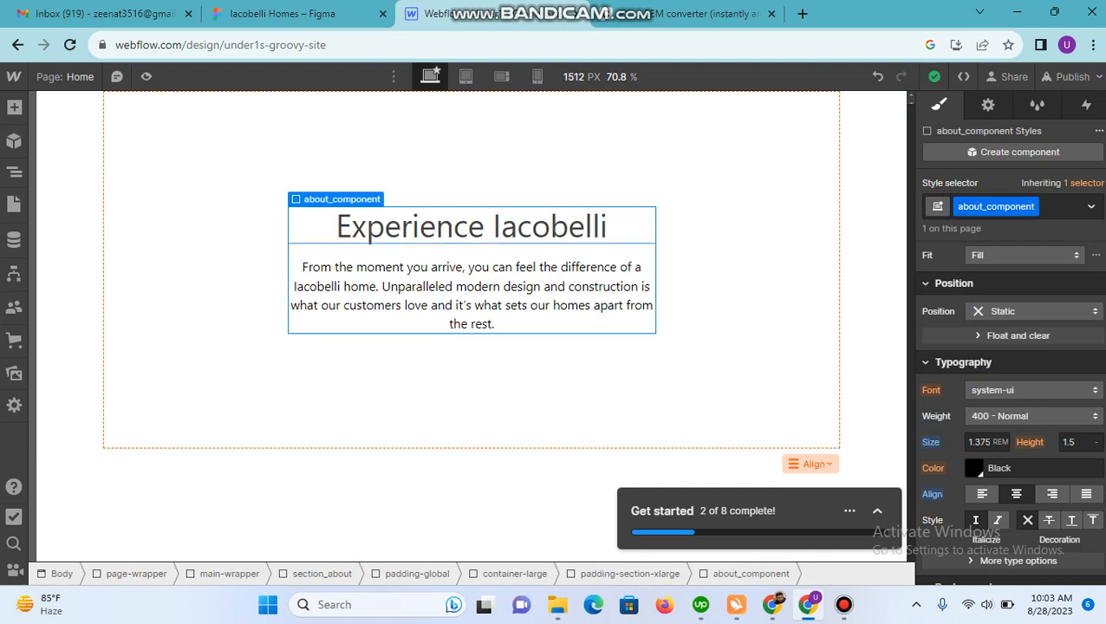
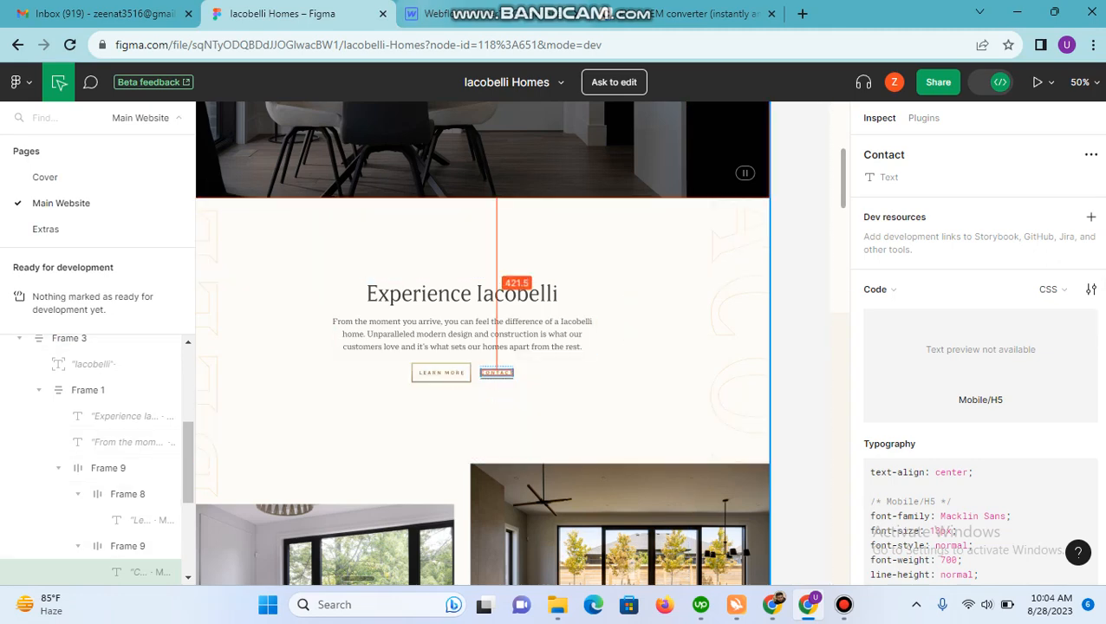
Step: In Webflow, add a Div Block inside about_component and give it the existing class button-group
{"action": "left_click", "coordinate": [459, 13]}
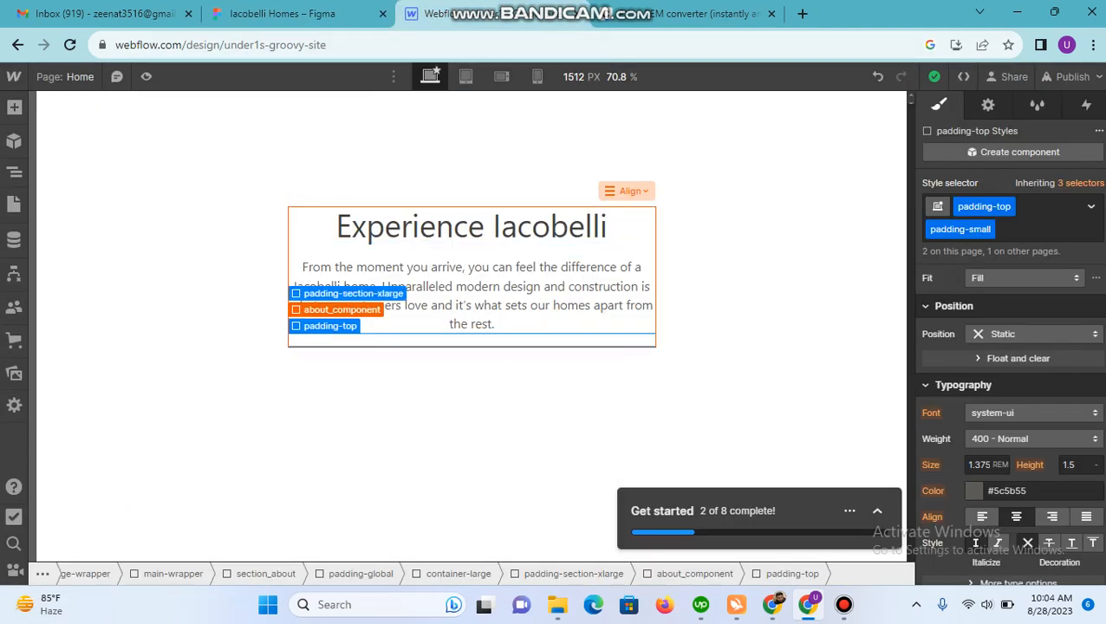
{"action": "left_click", "coordinate": [341, 309]}
{"action": "key", "text": "a"}
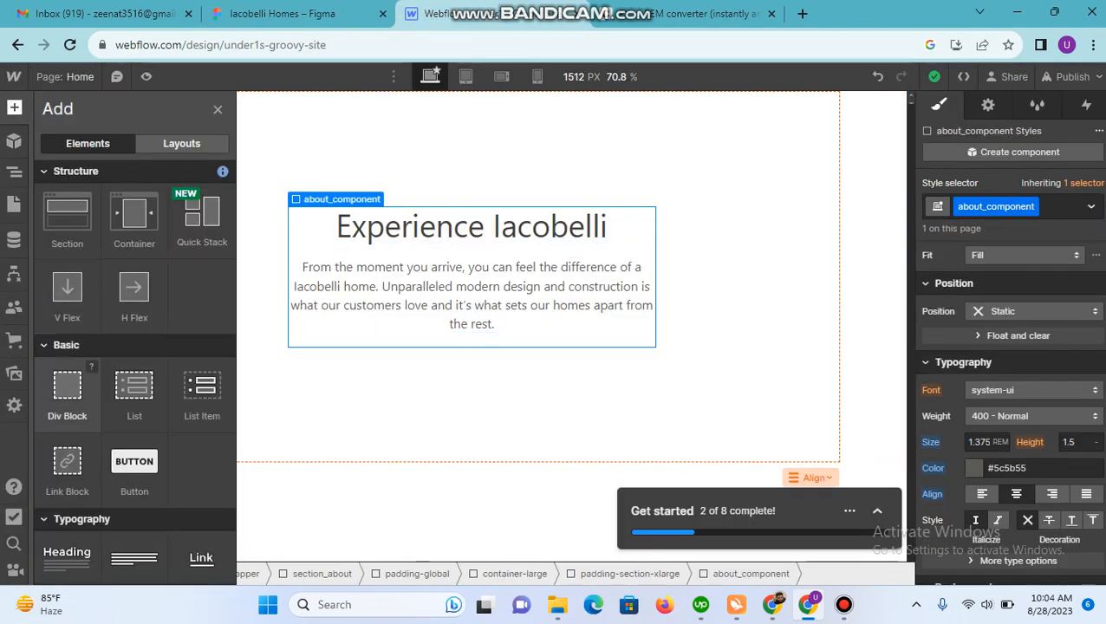
{"action": "left_click", "coordinate": [68, 393]}
{"action": "left_click", "coordinate": [1023, 206]}
{"action": "type", "text": "button-g"}
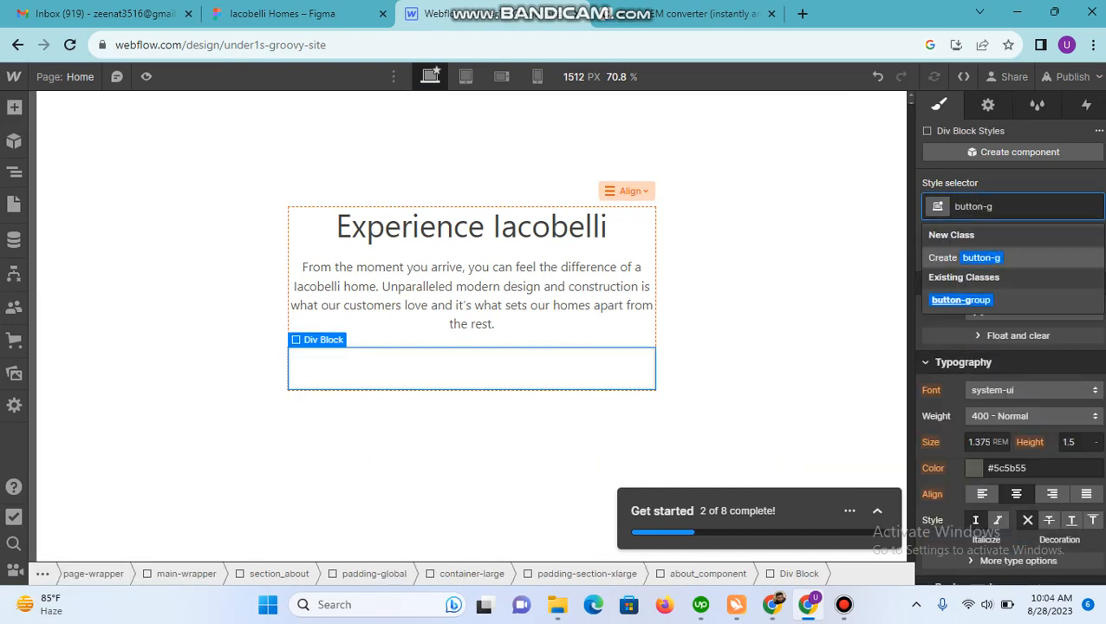
{"action": "key", "text": "Return"}
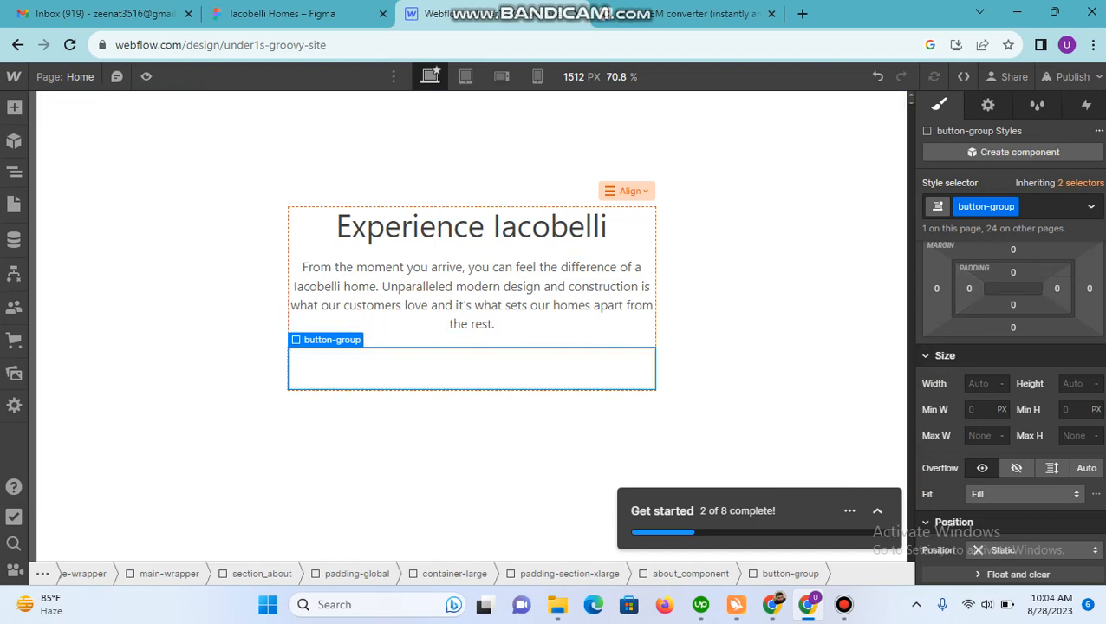
Step: Add a Button element inside the button-group div and reselect the button-group
{"action": "left_click", "coordinate": [14, 106]}
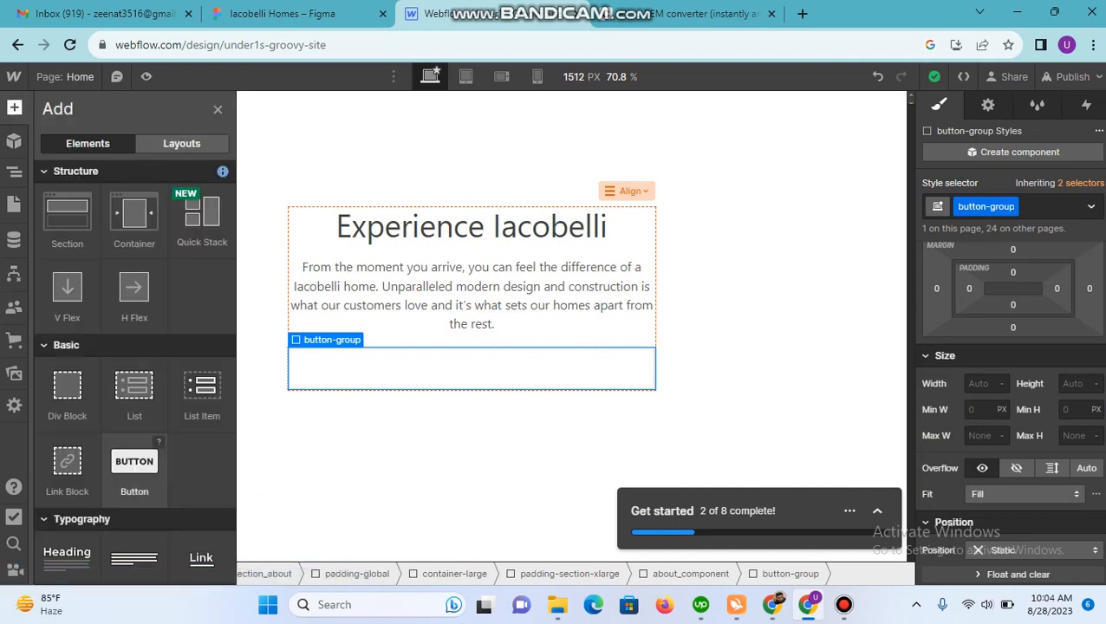
{"action": "left_click", "coordinate": [135, 473]}
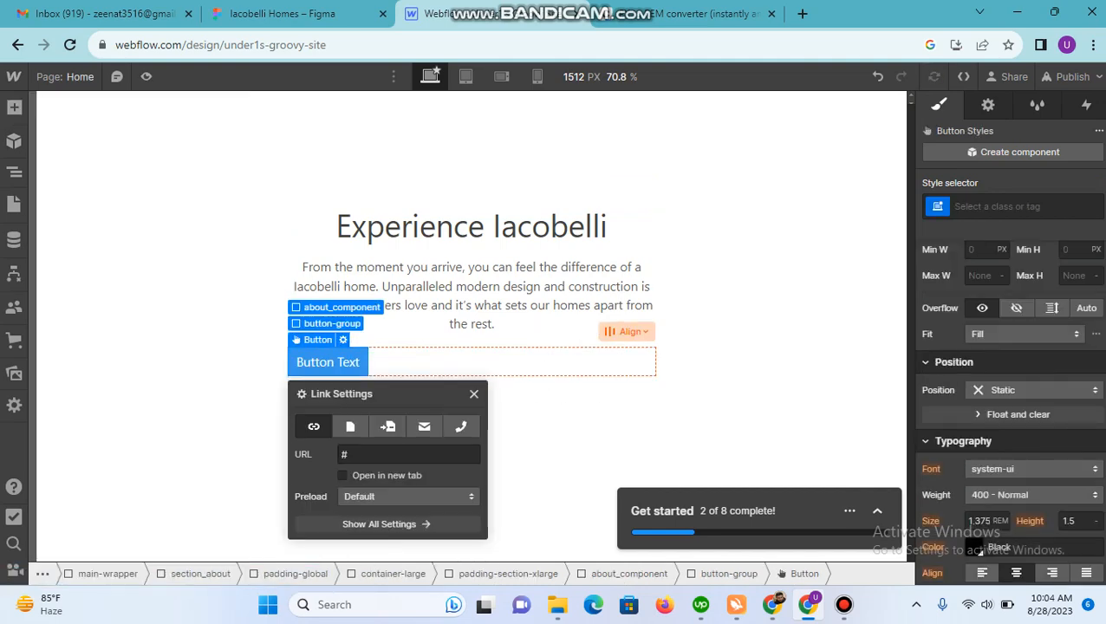
{"action": "left_click", "coordinate": [331, 324]}
Step: Check the button row's alignment in Figma, and in Webflow add the align-center combo class to button-group
{"action": "left_click", "coordinate": [282, 14]}
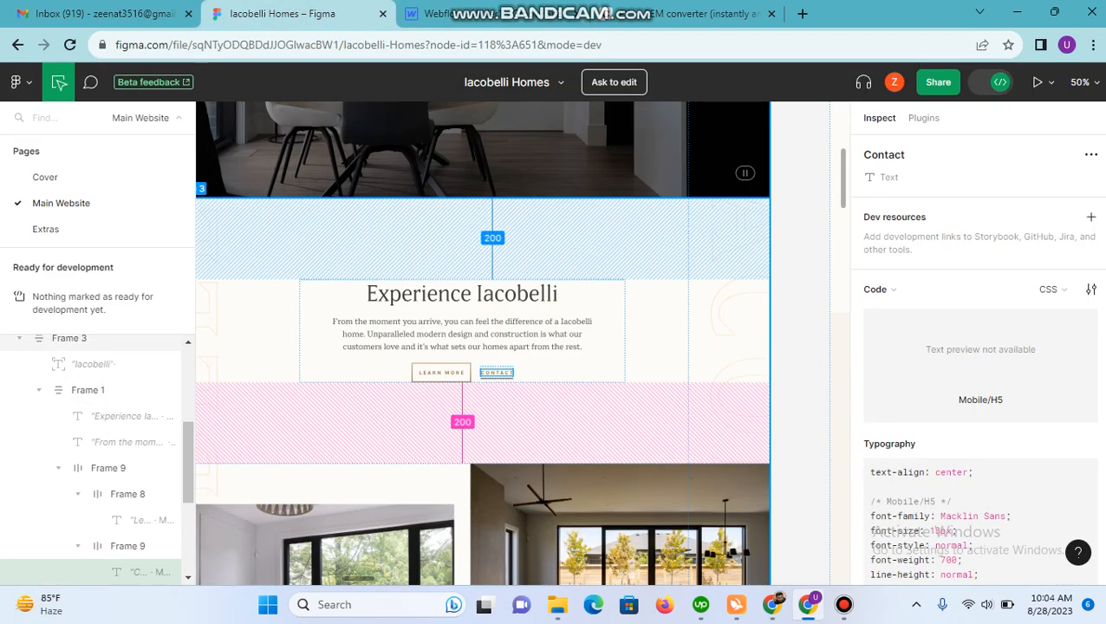
{"action": "left_click", "coordinate": [479, 14]}
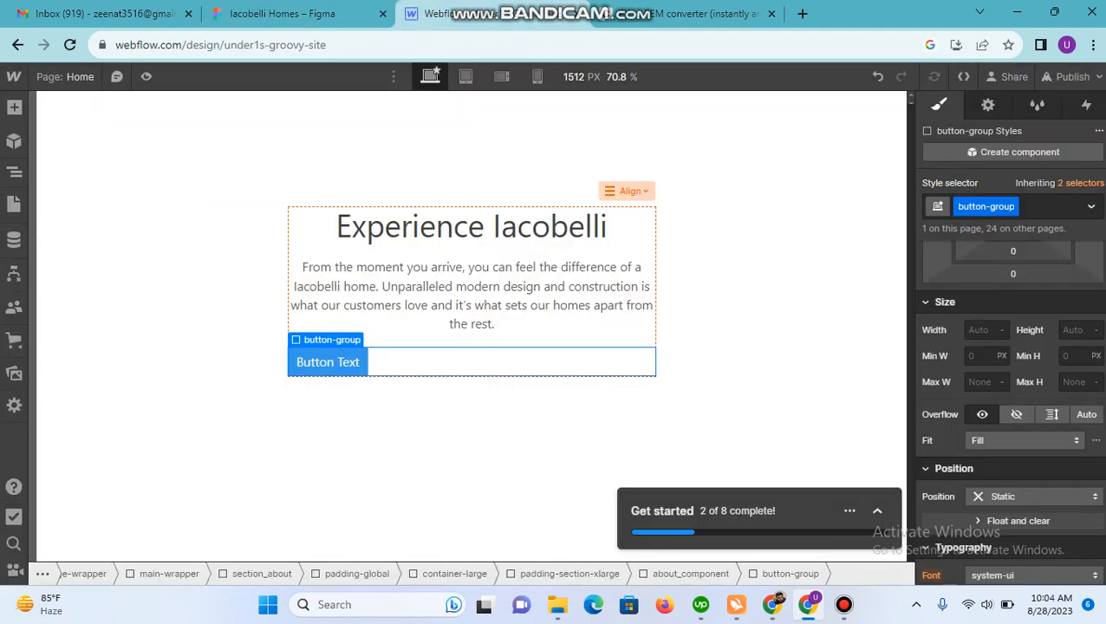
{"action": "left_click", "coordinate": [1047, 206]}
{"action": "type", "text": "align-c"}
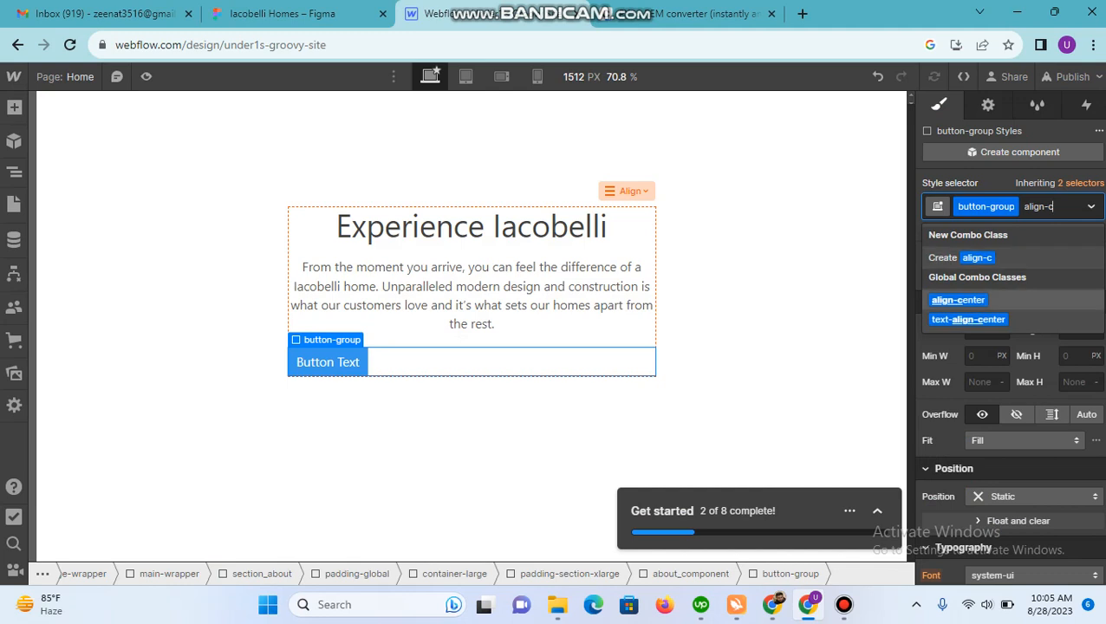
{"action": "left_click", "coordinate": [959, 300]}
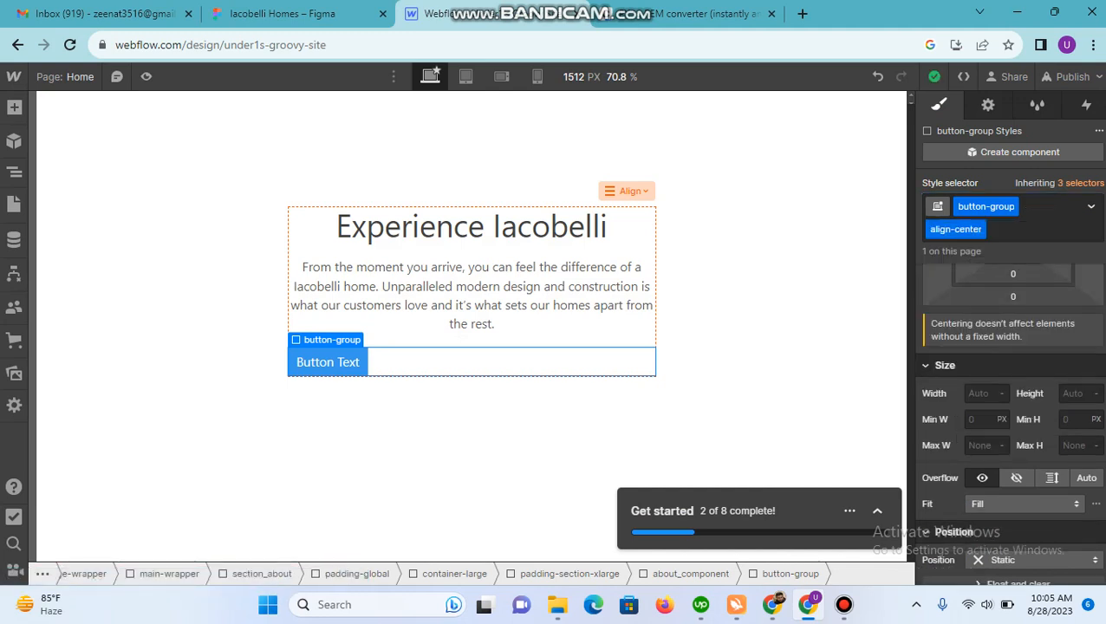
Step: Try text-align-center as the button-group's combo class, and switch it back to align-center
{"action": "left_click", "coordinate": [1032, 229]}
{"action": "key", "text": "BackSpace"}
{"action": "type", "text": "center"}
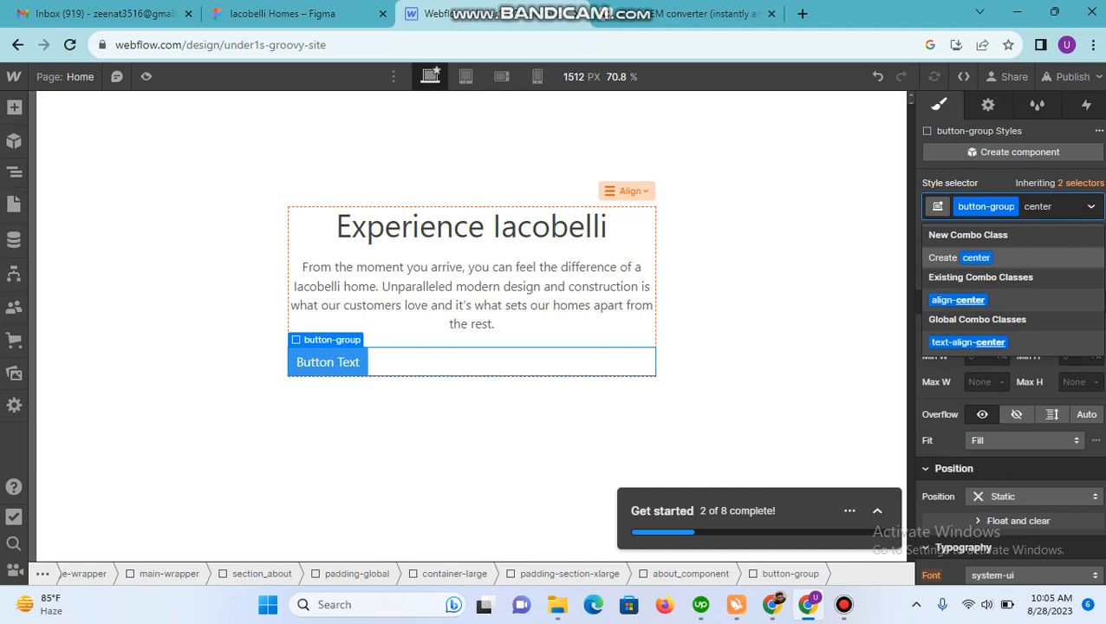
{"action": "key", "text": "Down"}
{"action": "key", "text": "Down"}
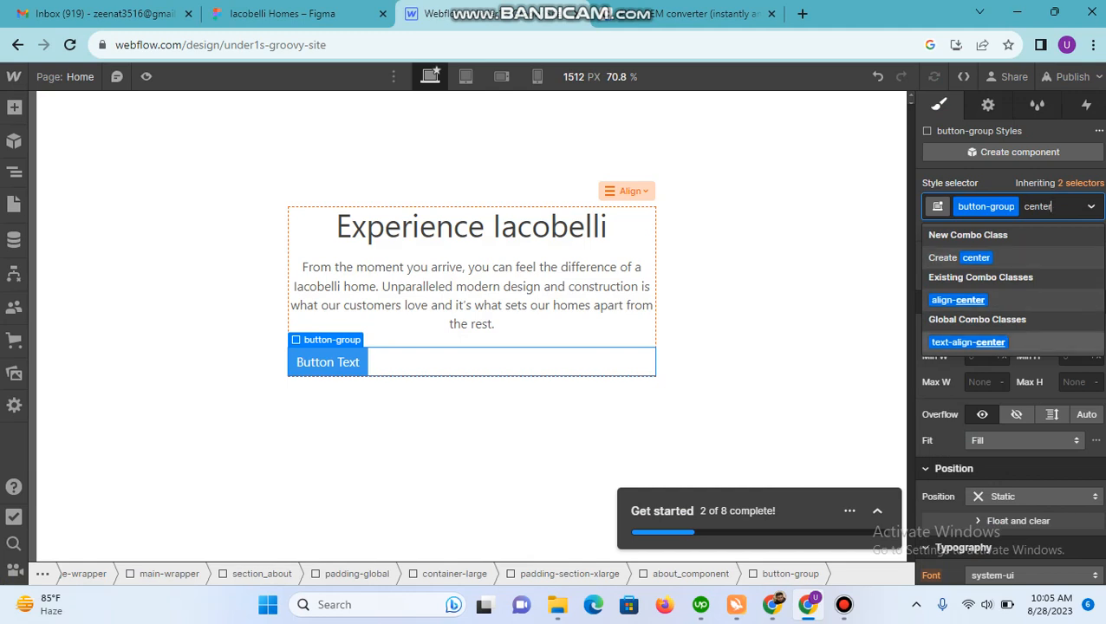
{"action": "key", "text": "Return"}
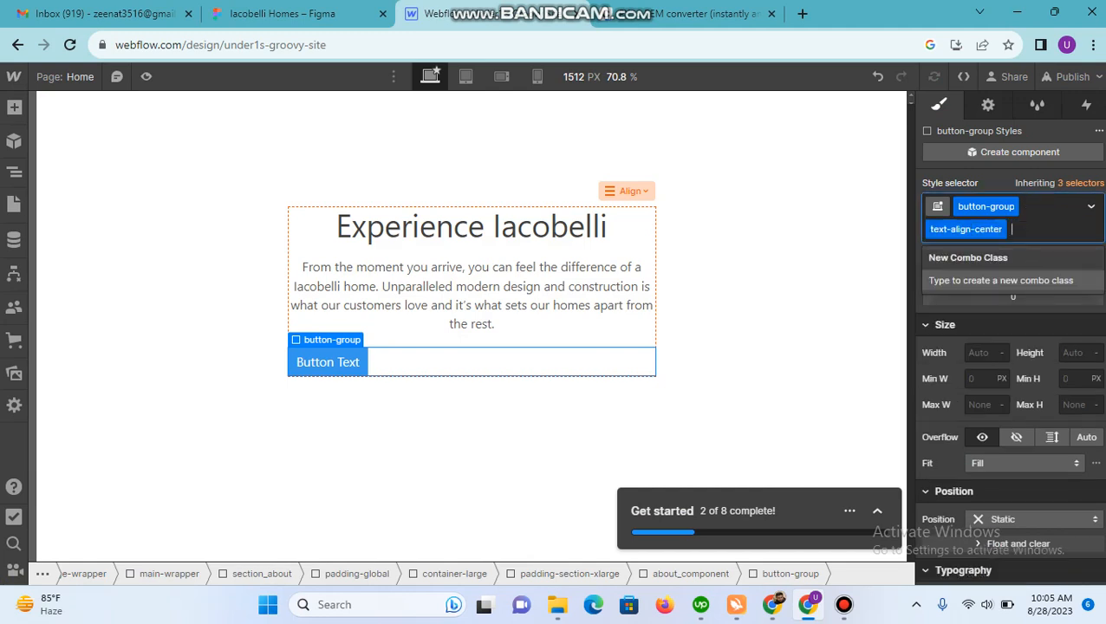
{"action": "key", "text": "BackSpace"}
{"action": "type", "text": "align-c"}
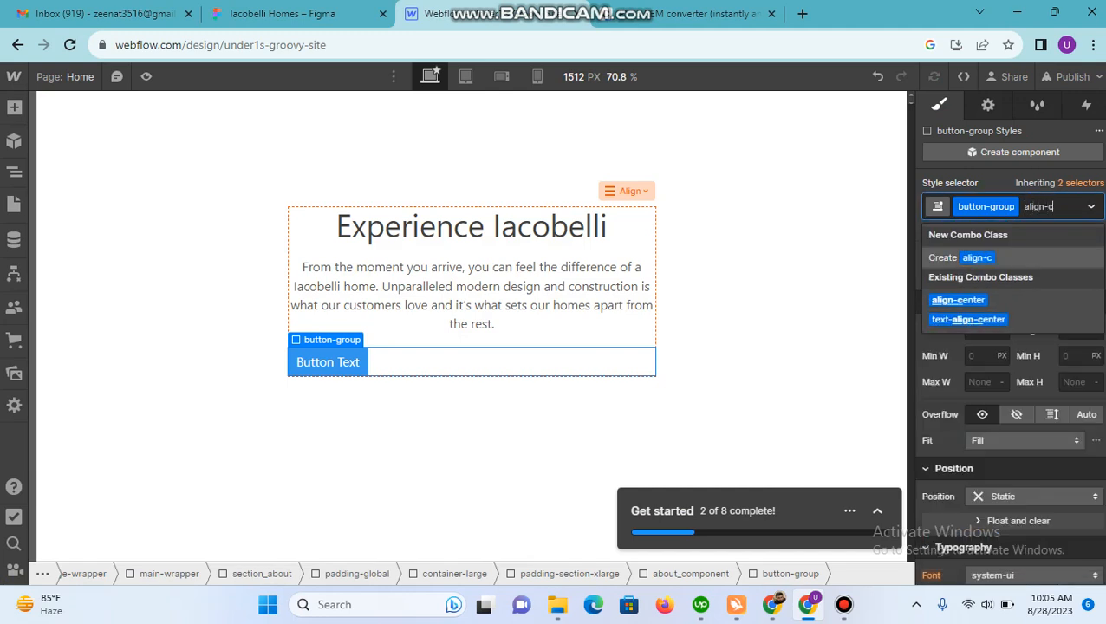
{"action": "key", "text": "Down"}
{"action": "key", "text": "Return"}
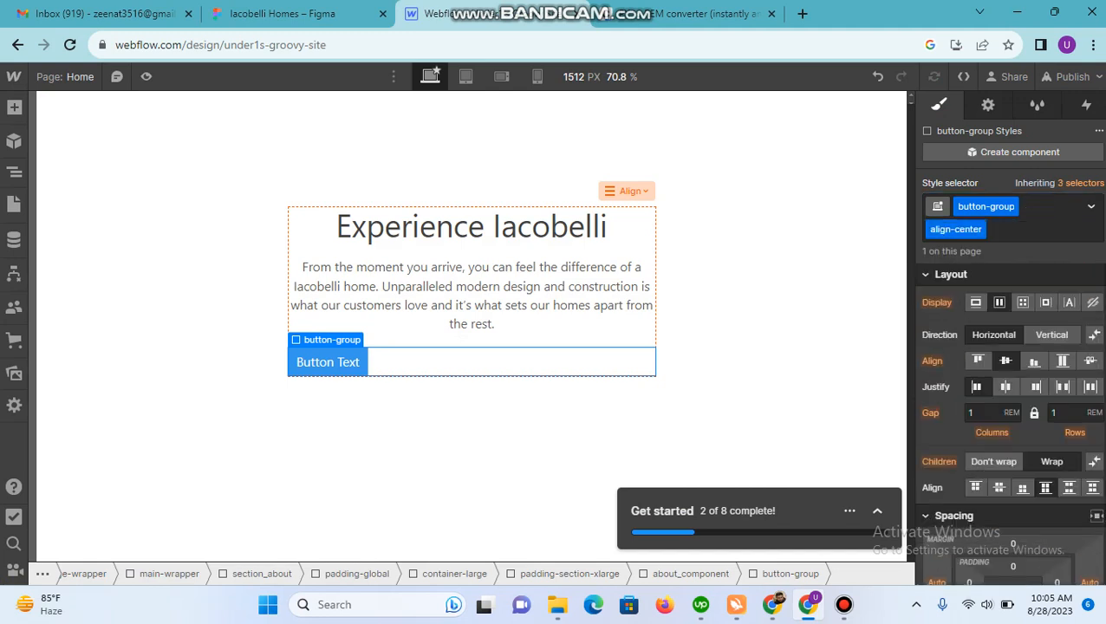
Step: Justify the button-group's children to the center with a horizontal flex direction
{"action": "left_click", "coordinate": [1005, 387]}
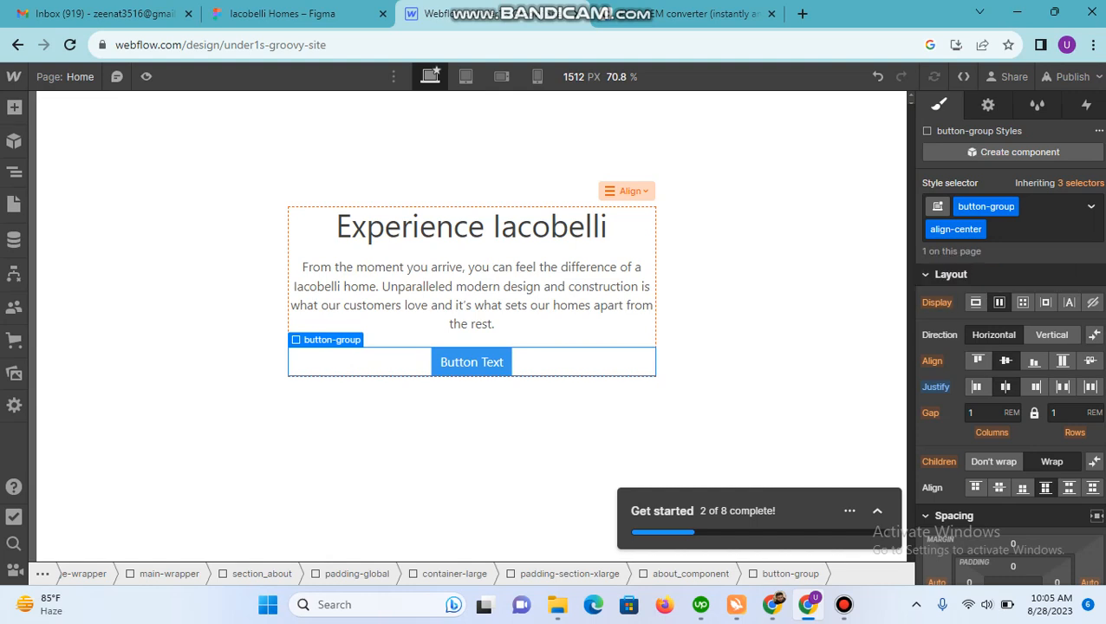
{"action": "left_click", "coordinate": [994, 335]}
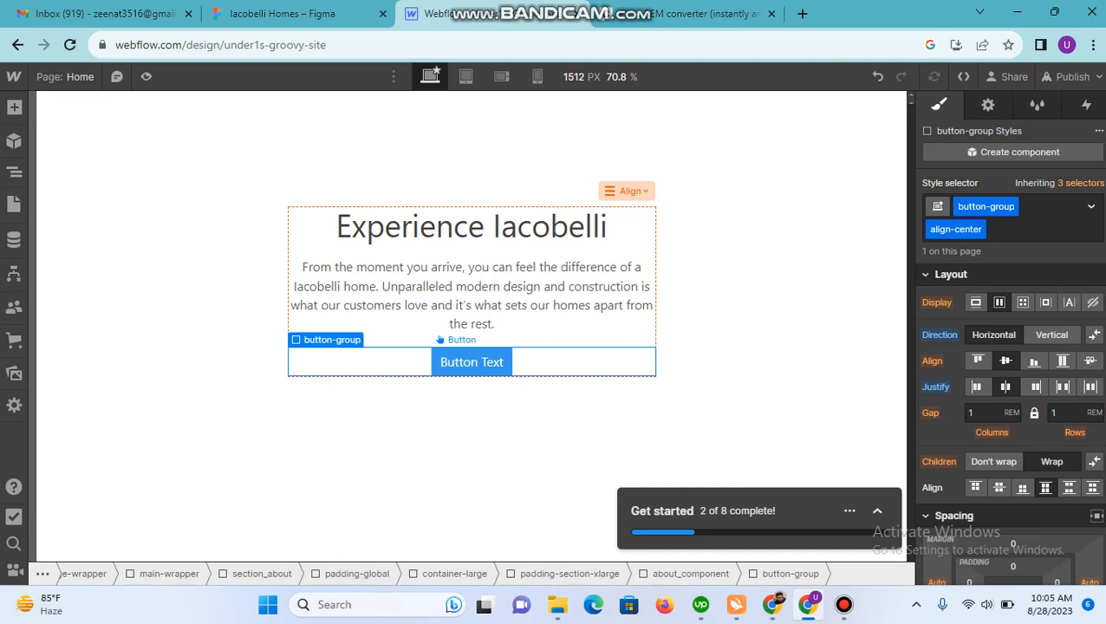
{"action": "left_click", "coordinate": [471, 363]}
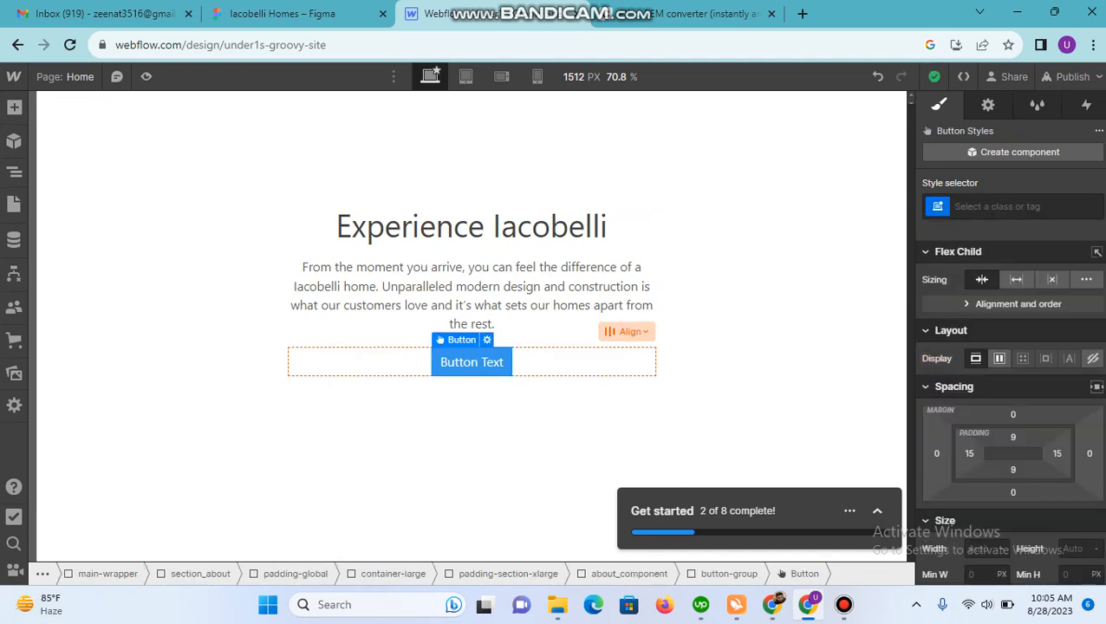
Step: In Figma, leave Dev Mode and copy the Learn More button frame's border colour #BEA565
{"action": "left_click", "coordinate": [282, 13]}
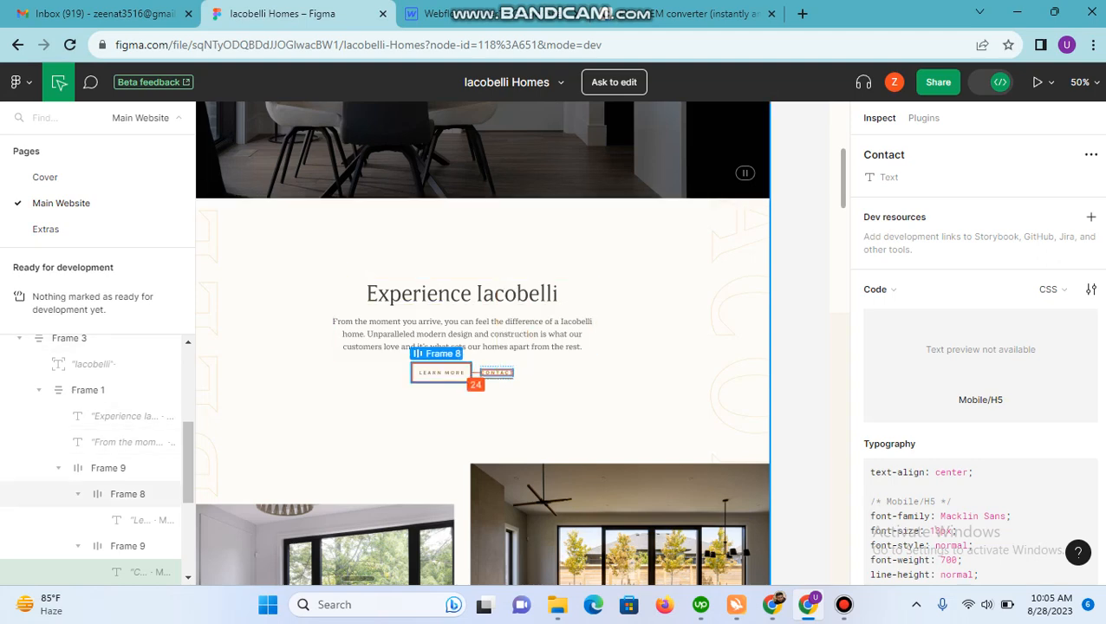
{"action": "left_click", "coordinate": [442, 373]}
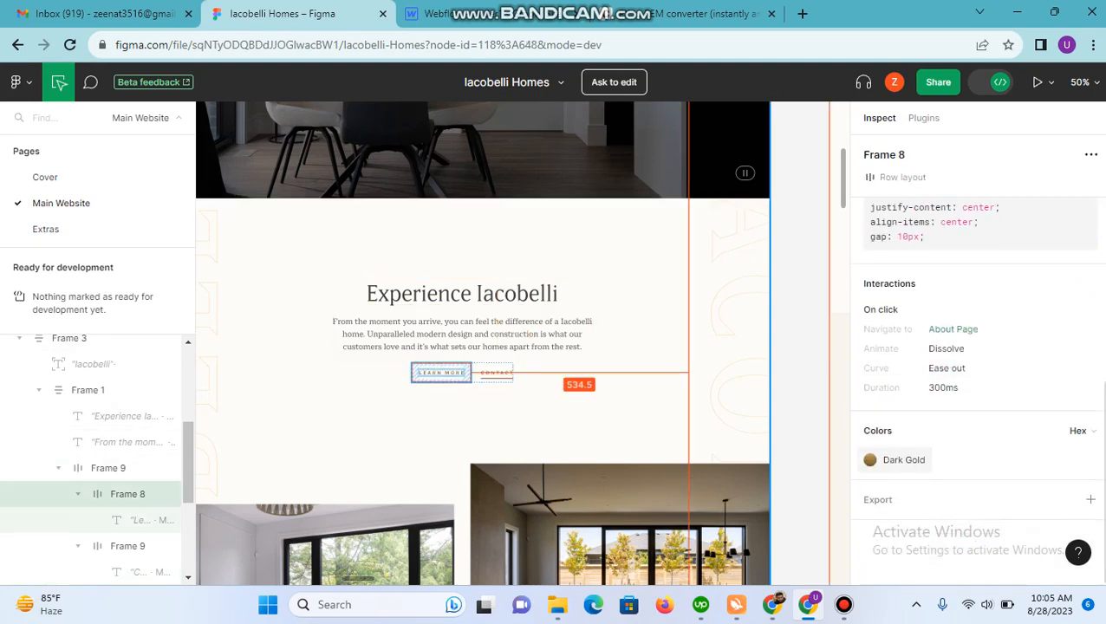
{"action": "key", "text": "shift+d"}
{"action": "scroll", "coordinate": [1012, 437], "scroll_direction": "down", "scroll_amount": 4}
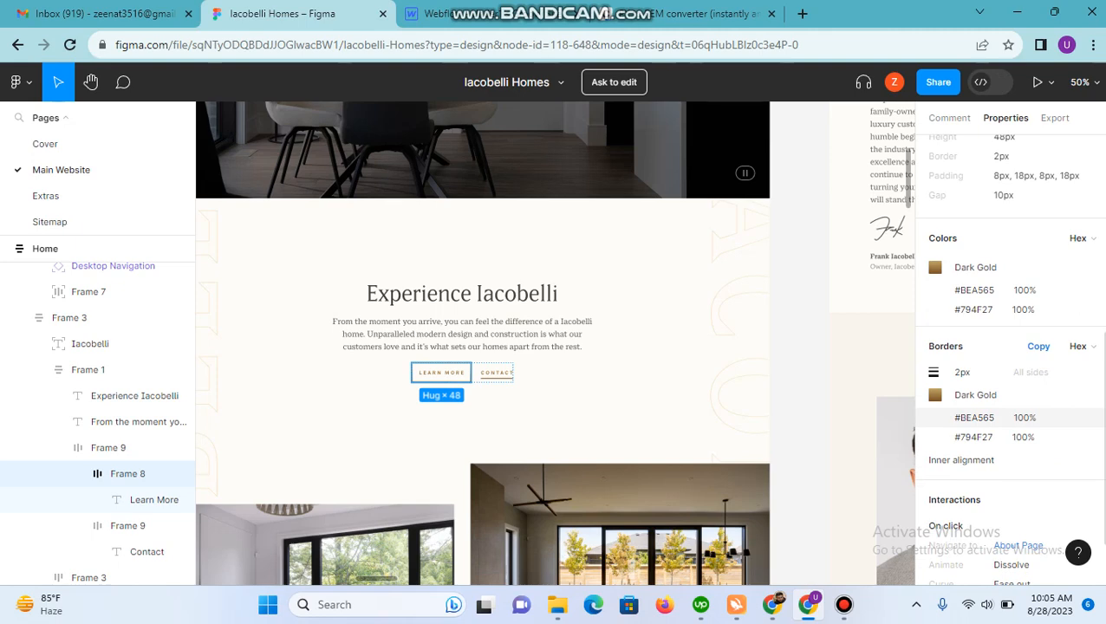
{"action": "left_click", "coordinate": [975, 417]}
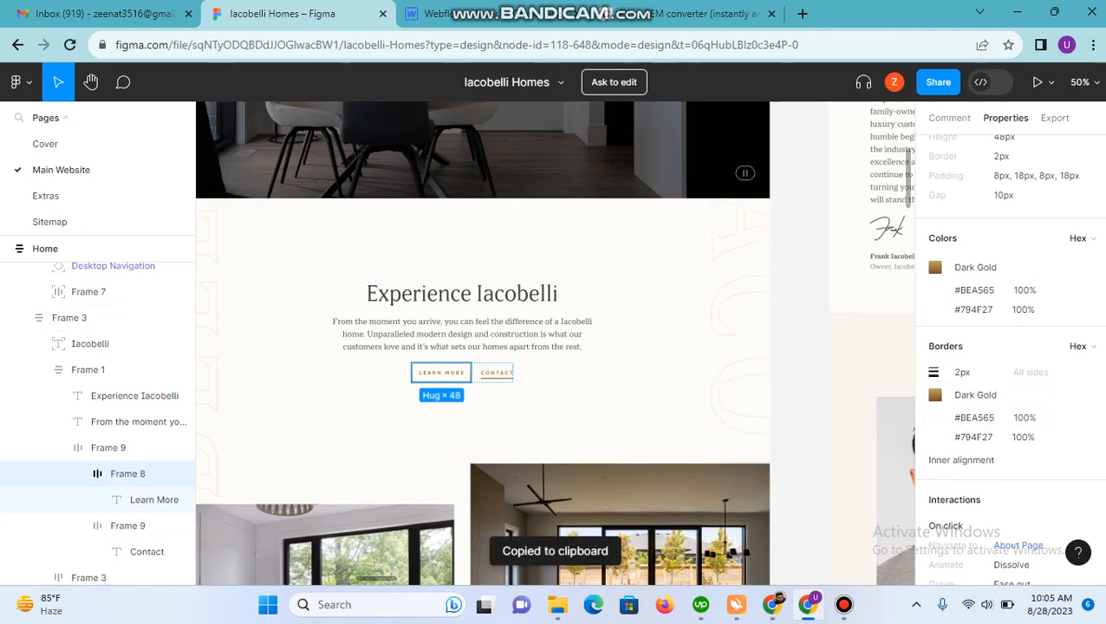
Step: In Webflow, apply the existing button class to the new button in the button-group
{"action": "left_click", "coordinate": [475, 13]}
{"action": "left_click_drag", "start_coordinate": [471, 362], "coordinate": [473, 364]}
{"action": "left_click", "coordinate": [1013, 207]}
{"action": "type", "text": "button"}
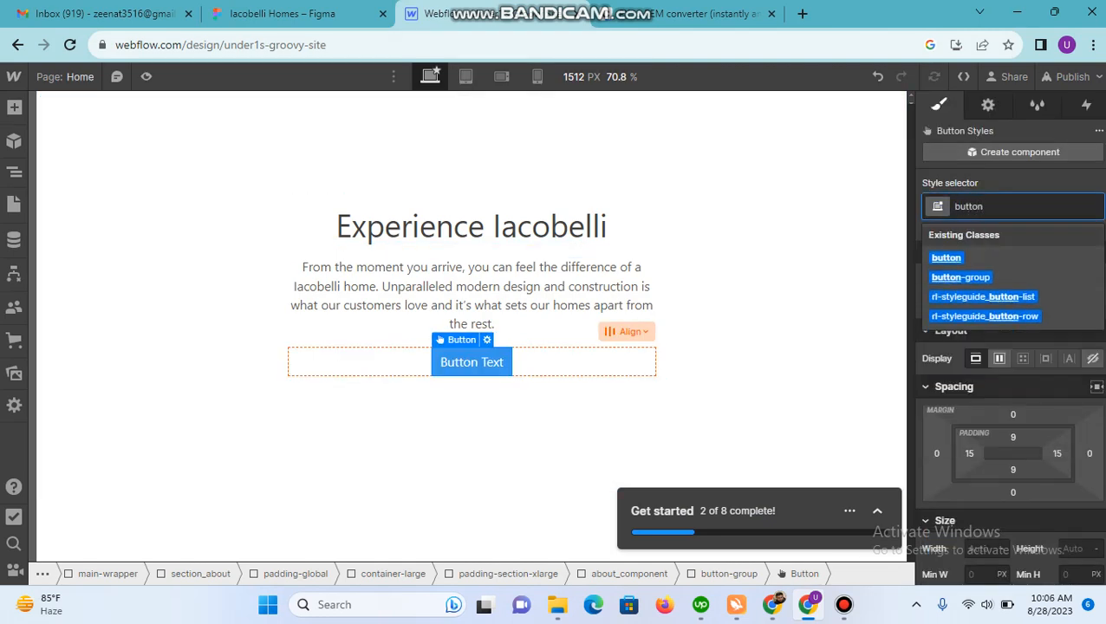
{"action": "key", "text": "Down"}
{"action": "key", "text": "Return"}
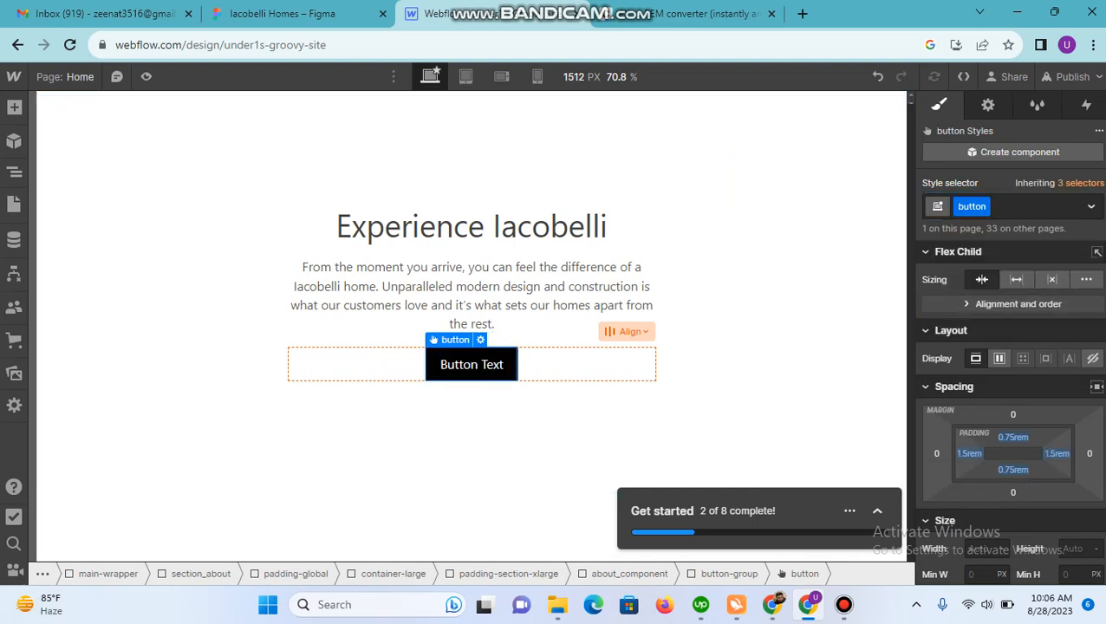
Step: Set the background colour of the button class to transparent
{"action": "scroll", "coordinate": [1010, 390], "scroll_direction": "down", "scroll_amount": 10}
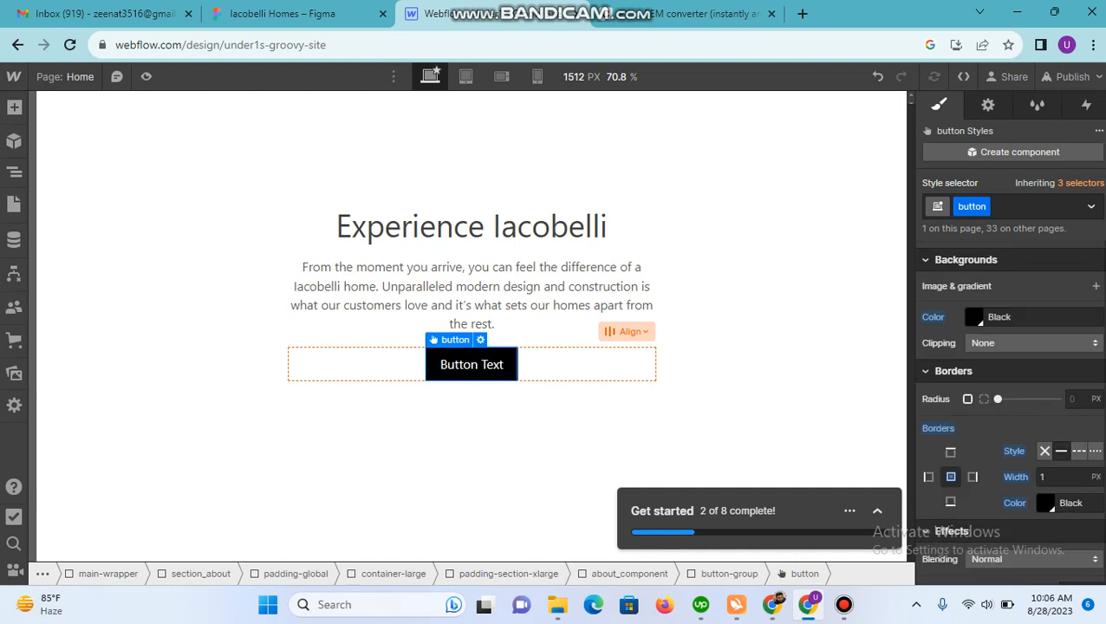
{"action": "left_click", "coordinate": [975, 318]}
{"action": "left_click", "coordinate": [931, 412]}
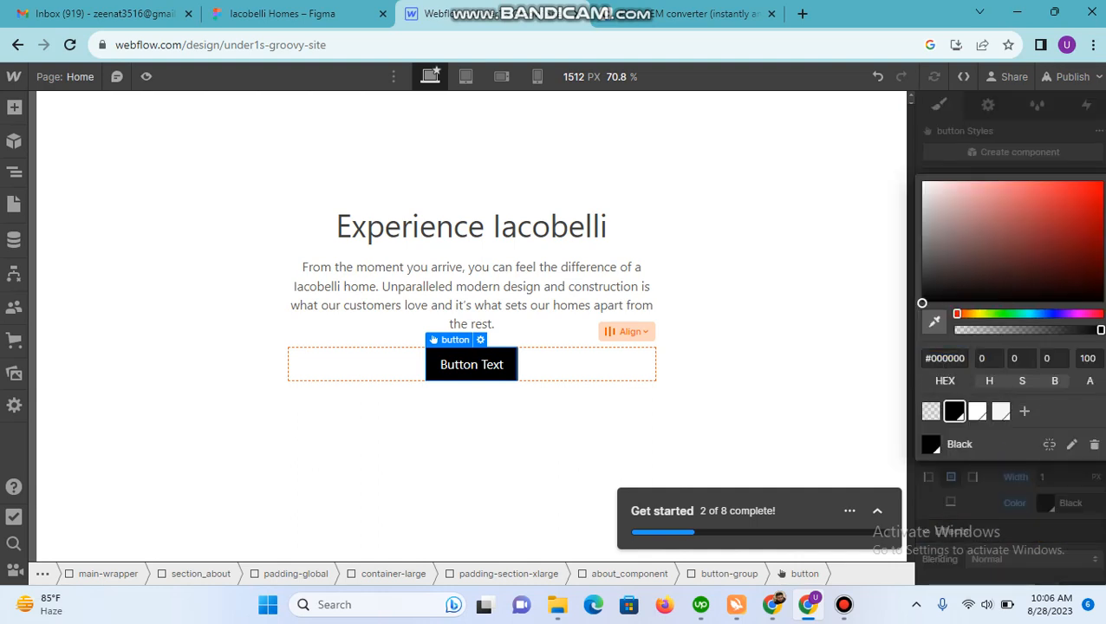
{"action": "left_click", "coordinate": [579, 368]}
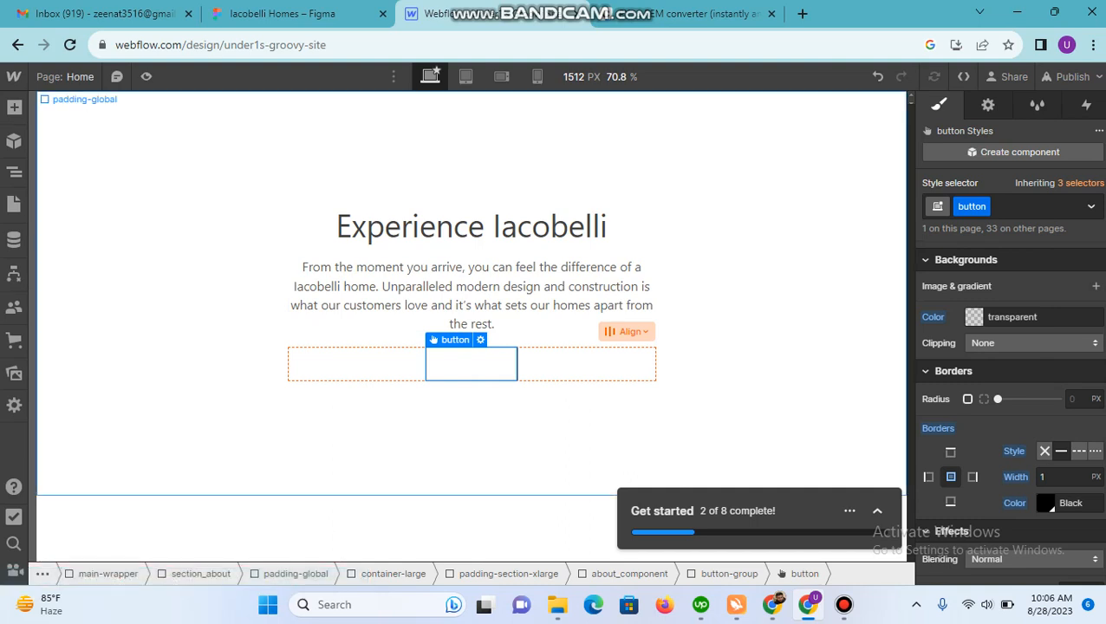
Step: Set the border colour of the button class to the copied value #bea565
{"action": "left_click", "coordinate": [1051, 506]}
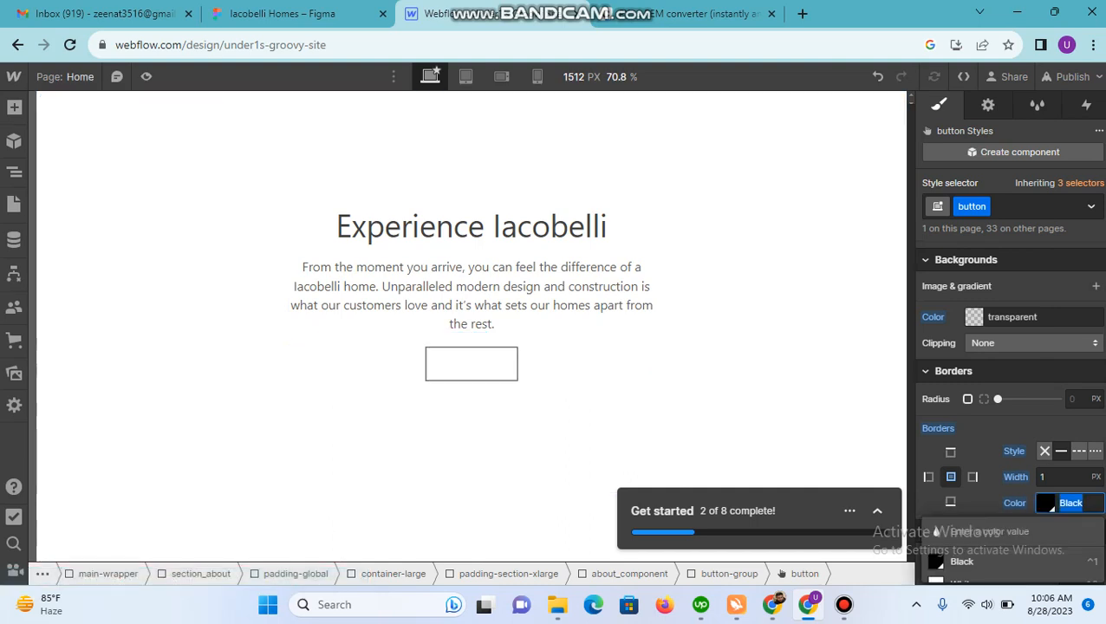
{"action": "key", "text": "ctrl+v"}
{"action": "key", "text": "Return"}
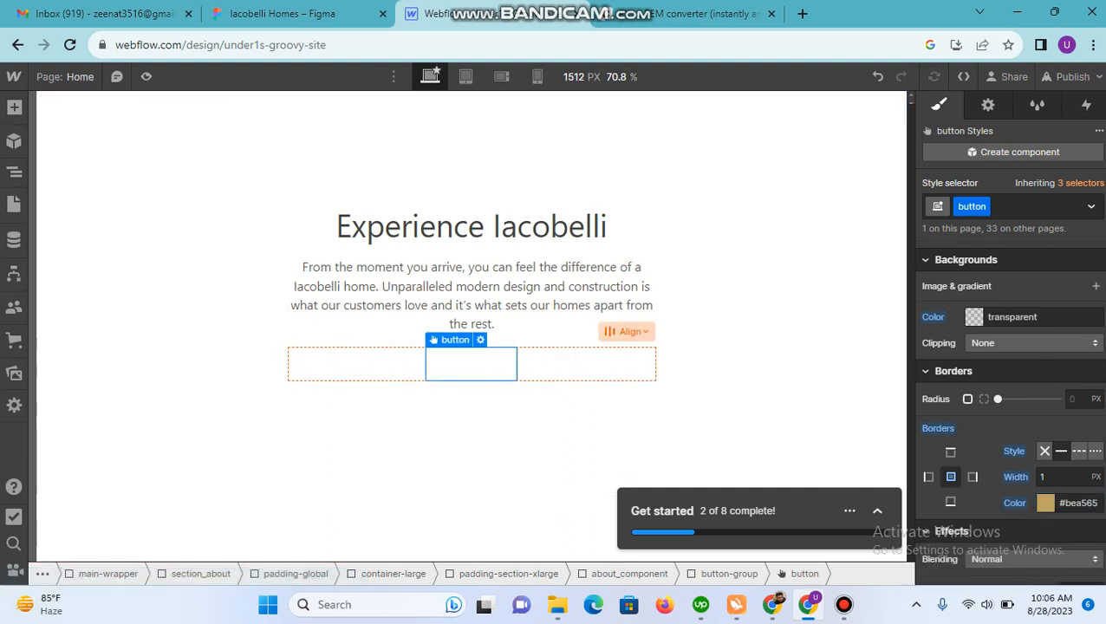
Step: Copy the Learn More frame's 2 px border width from Figma and set it on the button class in Webflow
{"action": "left_click", "coordinate": [334, 13]}
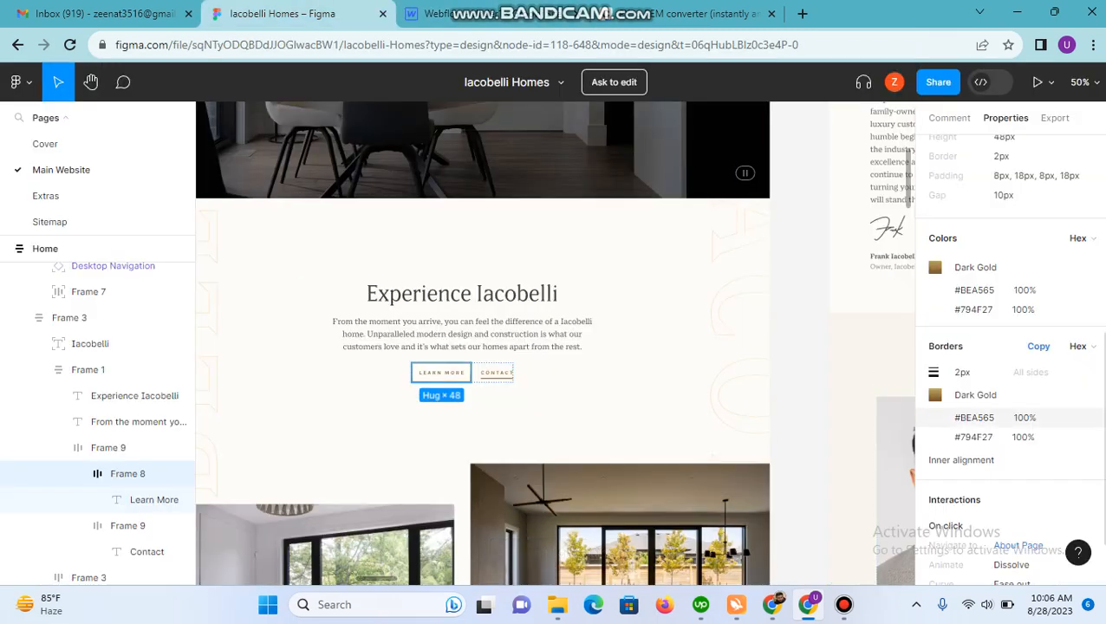
{"action": "left_click", "coordinate": [964, 373]}
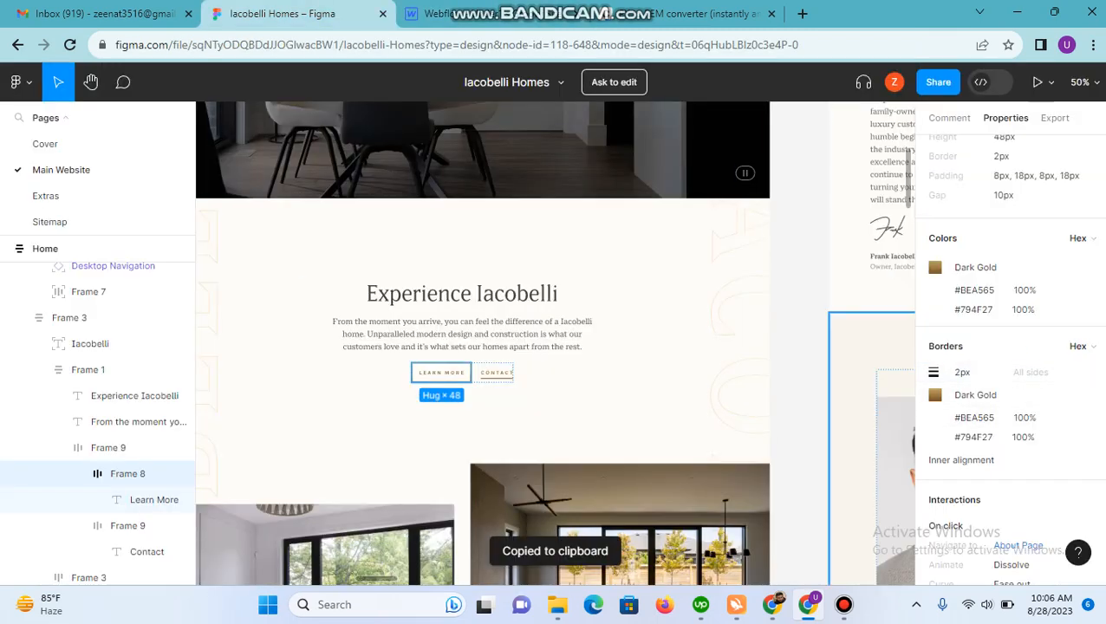
{"action": "left_click", "coordinate": [486, 14]}
{"action": "left_click", "coordinate": [1059, 477]}
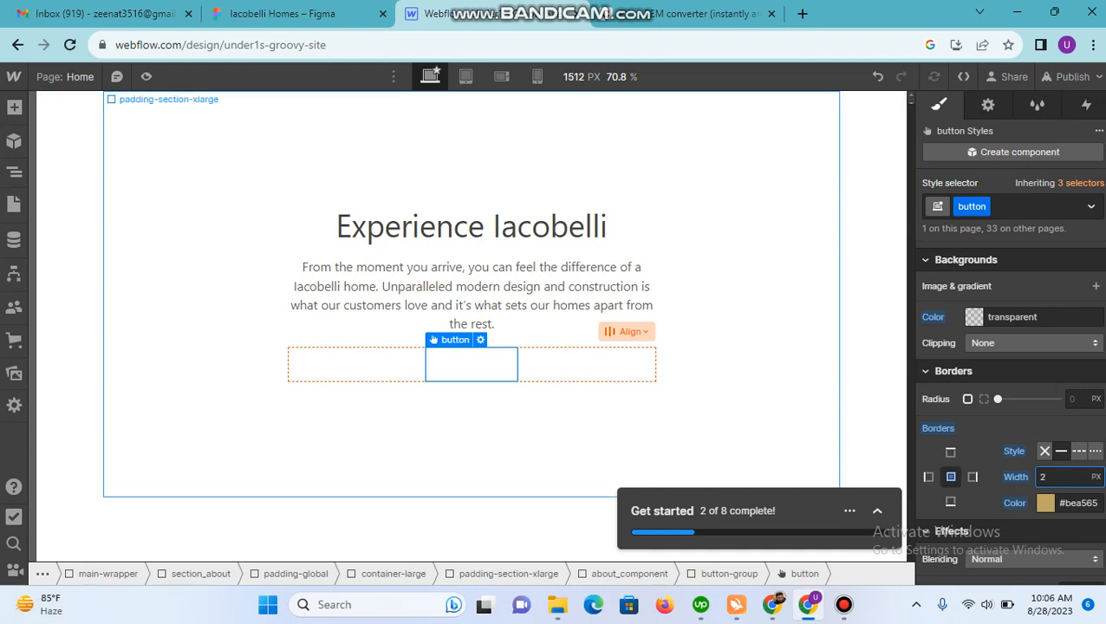
Step: In Figma, copy the text content of the Learn More label and check its typography
{"action": "scroll", "coordinate": [1010, 390], "scroll_direction": "up", "scroll_amount": 3}
{"action": "left_click", "coordinate": [284, 13]}
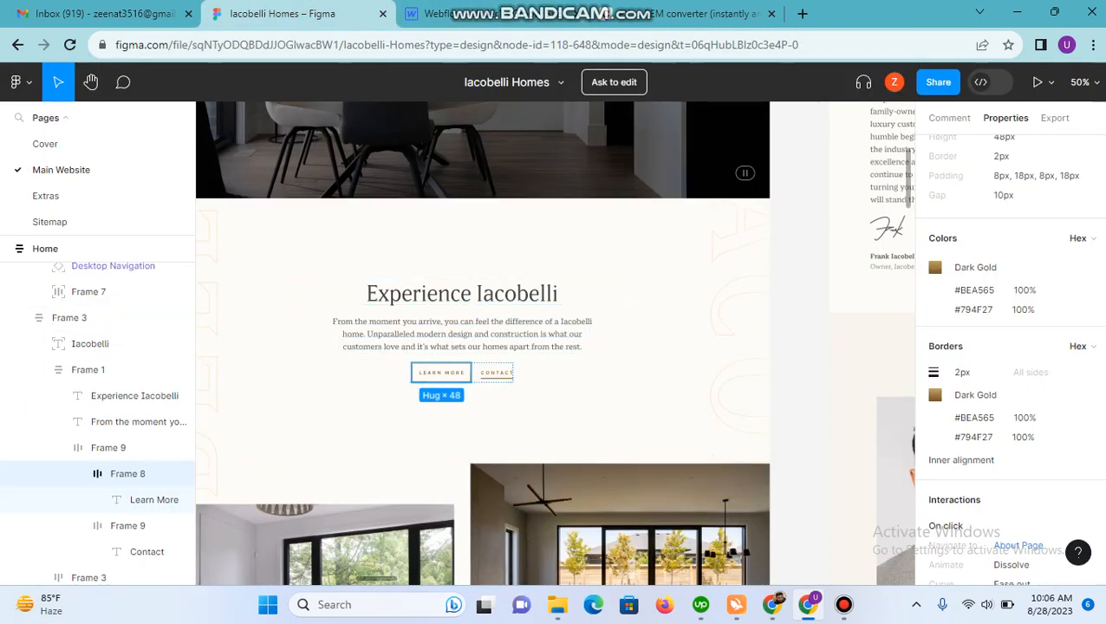
{"action": "double_click", "coordinate": [443, 372]}
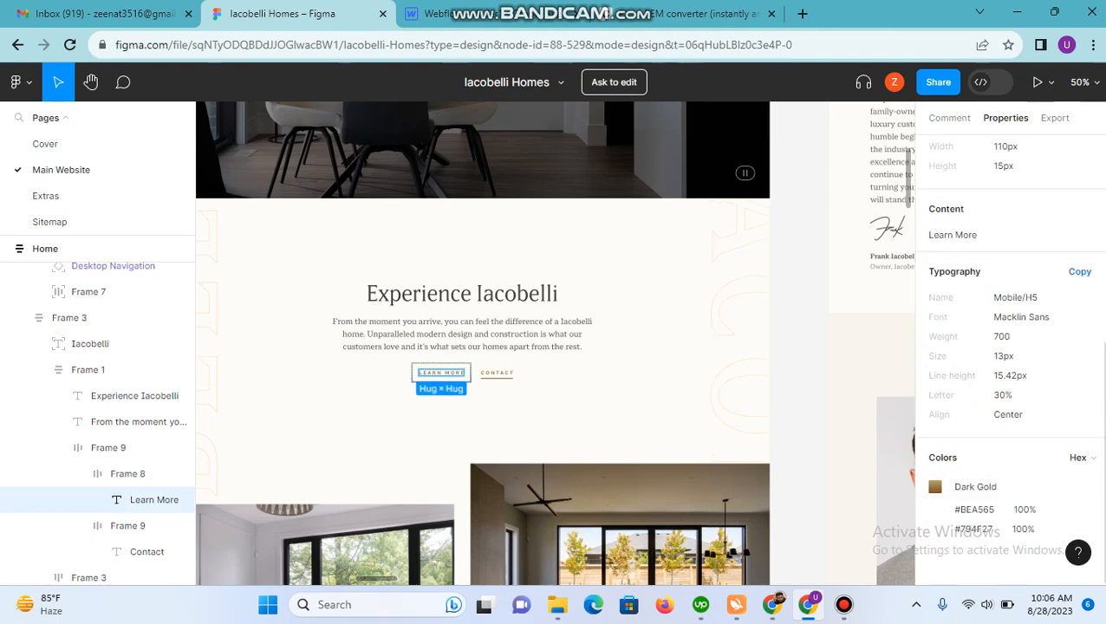
{"action": "scroll", "coordinate": [1006, 390], "scroll_direction": "up", "scroll_amount": 3}
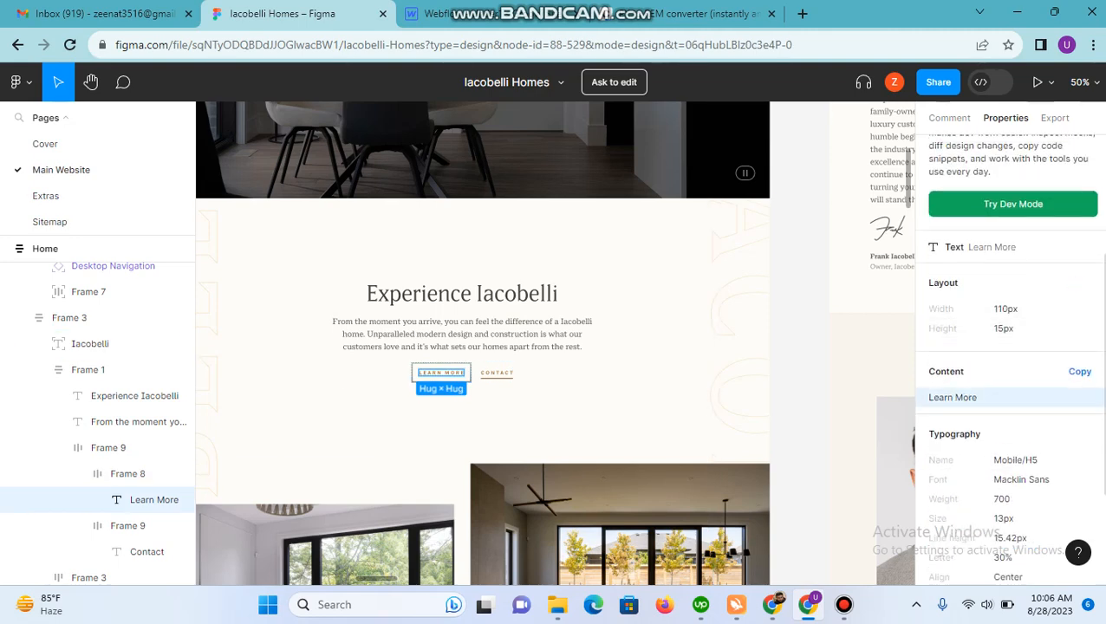
{"action": "left_click", "coordinate": [1080, 372]}
{"action": "scroll", "coordinate": [1079, 373], "scroll_direction": "down", "scroll_amount": 3}
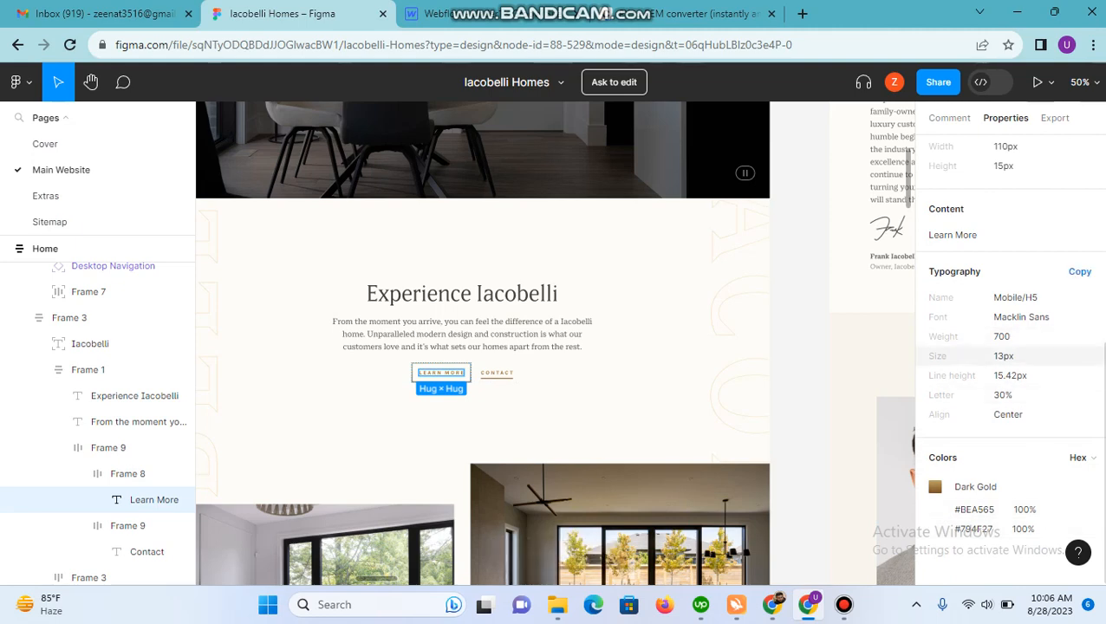
Step: Convert 13 px with the PX to REM converter and set the button class's font size to 0.813 rem in Webflow
{"action": "key", "text": "ctrl+Tab"}
{"action": "key", "text": "ctrl+Tab"}
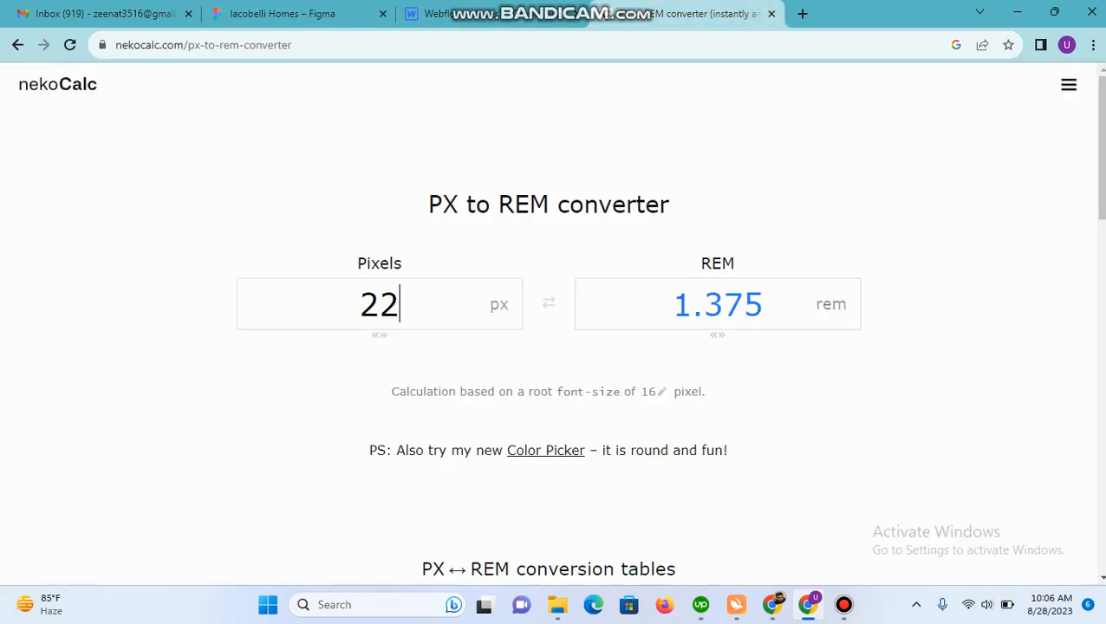
{"action": "key", "text": "ctrl+a"}
{"action": "type", "text": "13"}
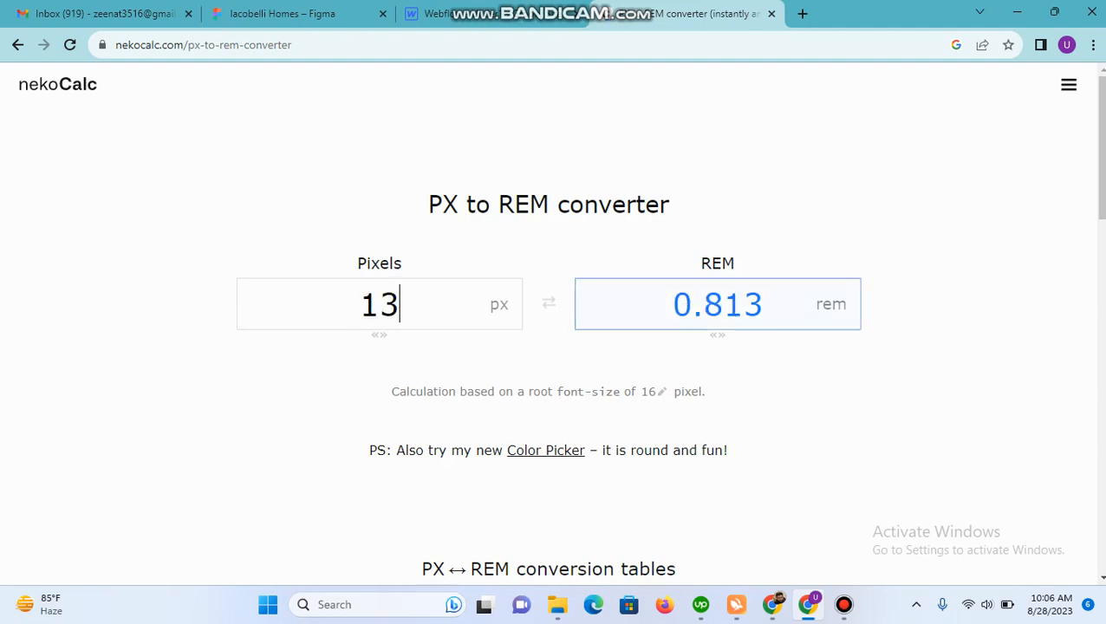
{"action": "key", "text": "ctrl+shift+Tab"}
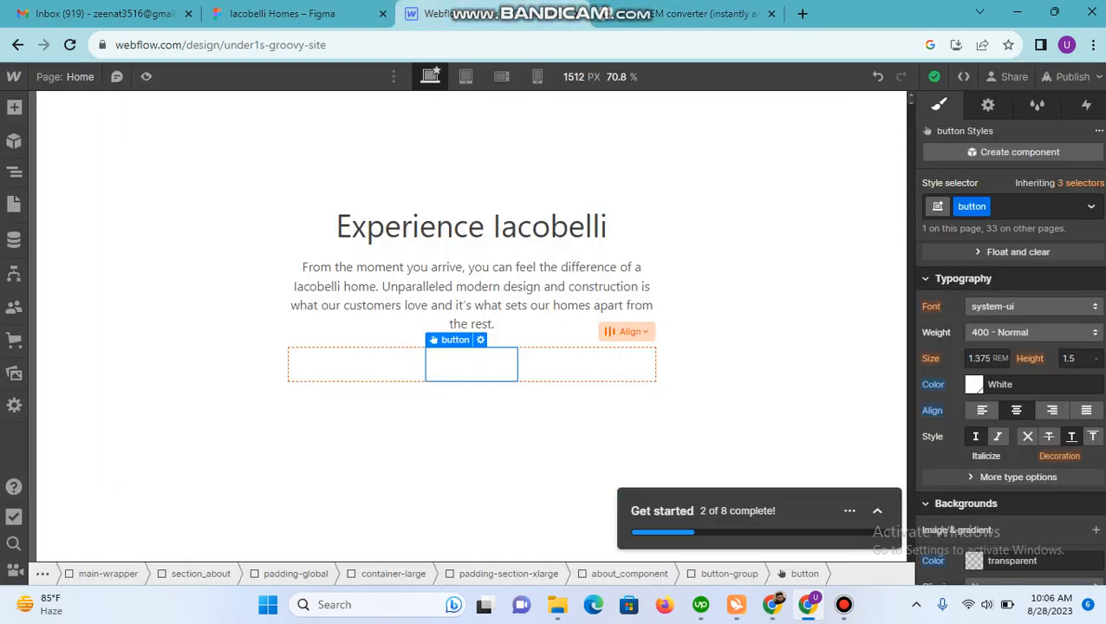
{"action": "left_click", "coordinate": [981, 358]}
{"action": "key", "text": "BackSpace"}
{"action": "key", "text": "Return"}
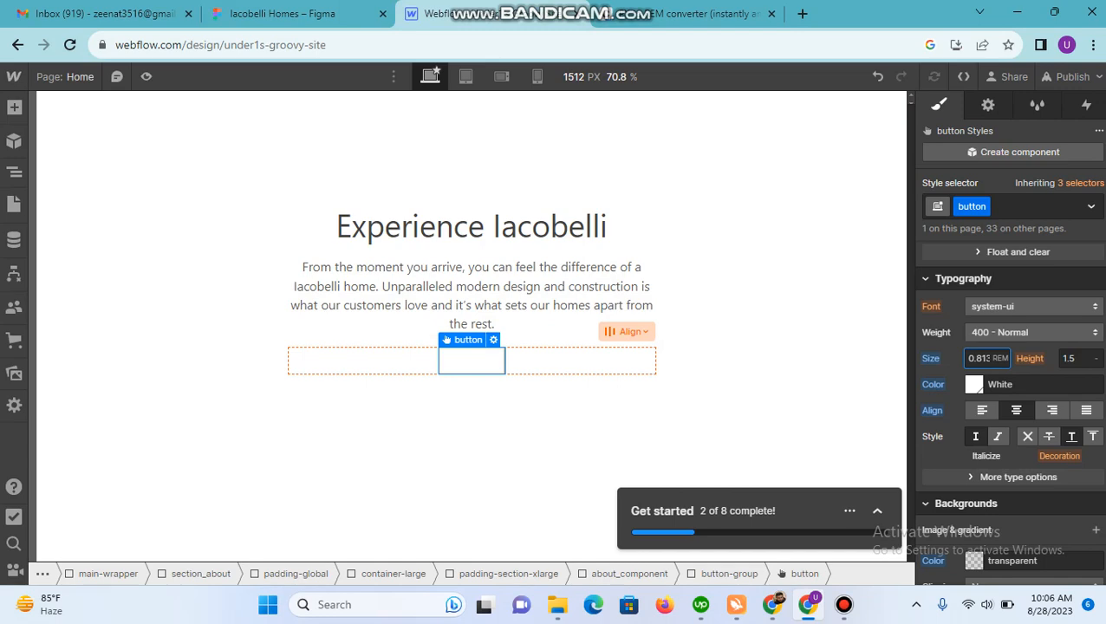
Step: Copy the Learn More label's colour #BEA565 from Figma and set it as the button class's text colour in Webflow
{"action": "left_click", "coordinate": [1011, 384]}
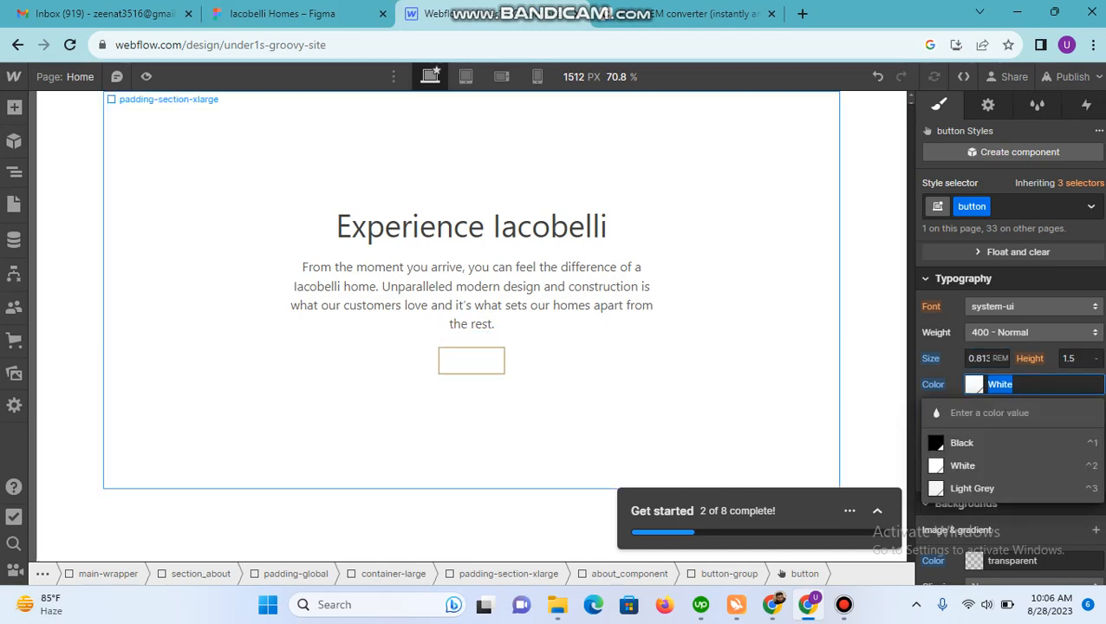
{"action": "left_click", "coordinate": [319, 14]}
{"action": "left_click", "coordinate": [975, 510]}
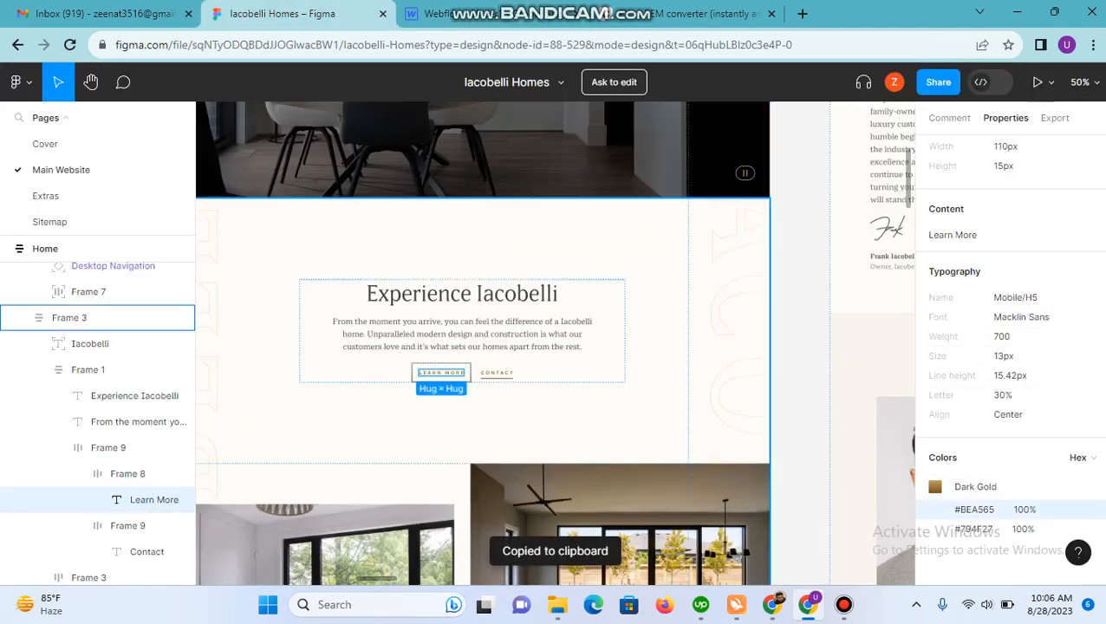
{"action": "left_click", "coordinate": [447, 14]}
{"action": "left_click", "coordinate": [1010, 384]}
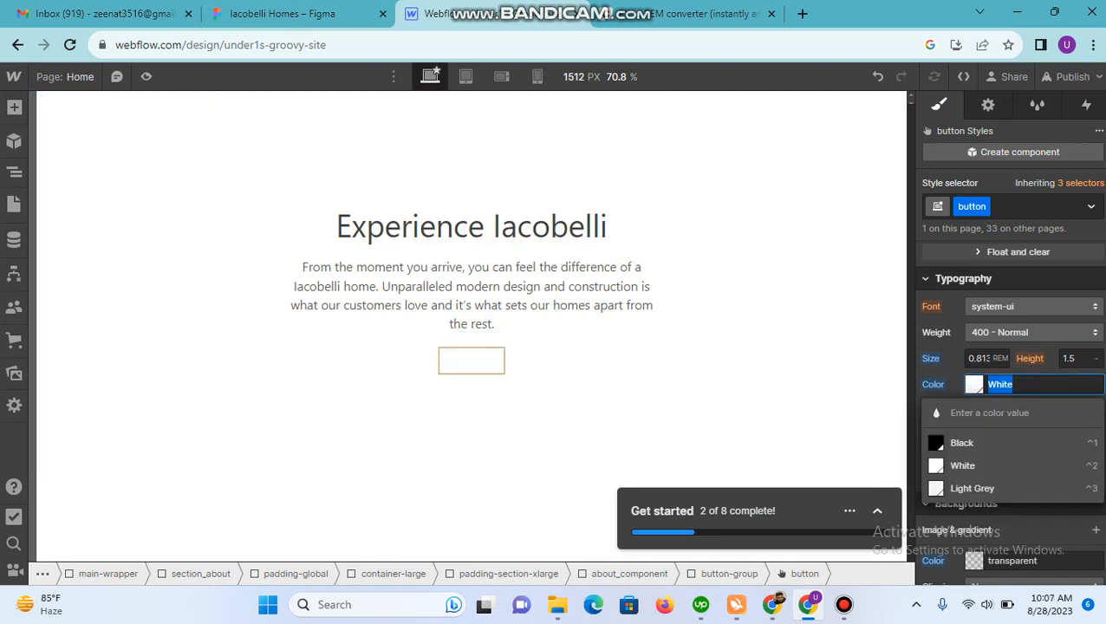
{"action": "key", "text": "ctrl+v"}
{"action": "key", "text": "Return"}
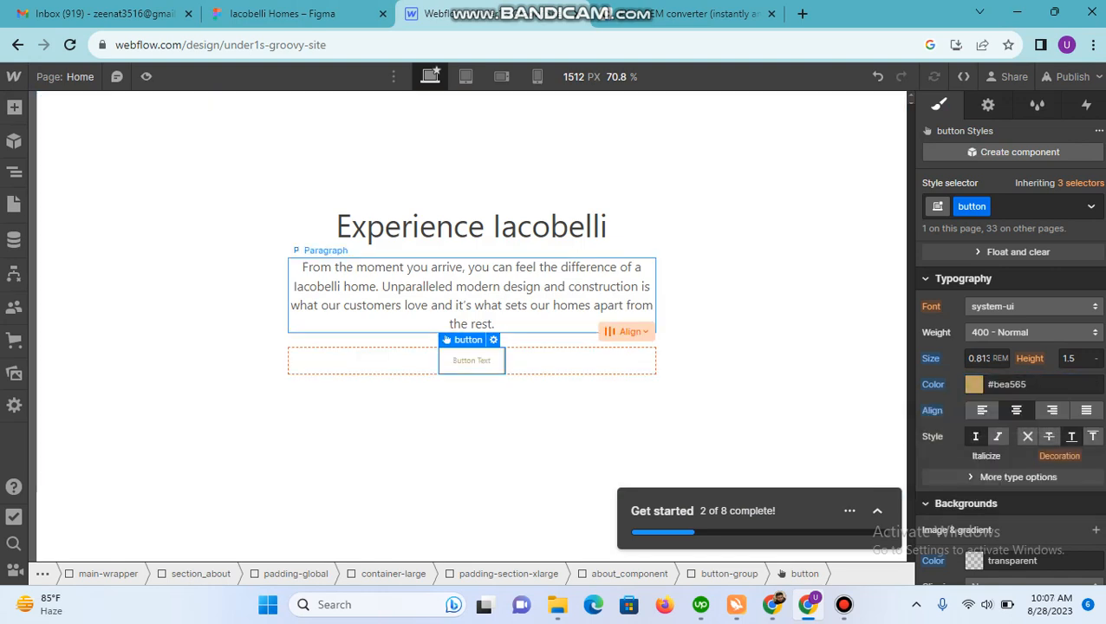
Step: Replace the button's placeholder label with "Learn more"
{"action": "double_click", "coordinate": [471, 361]}
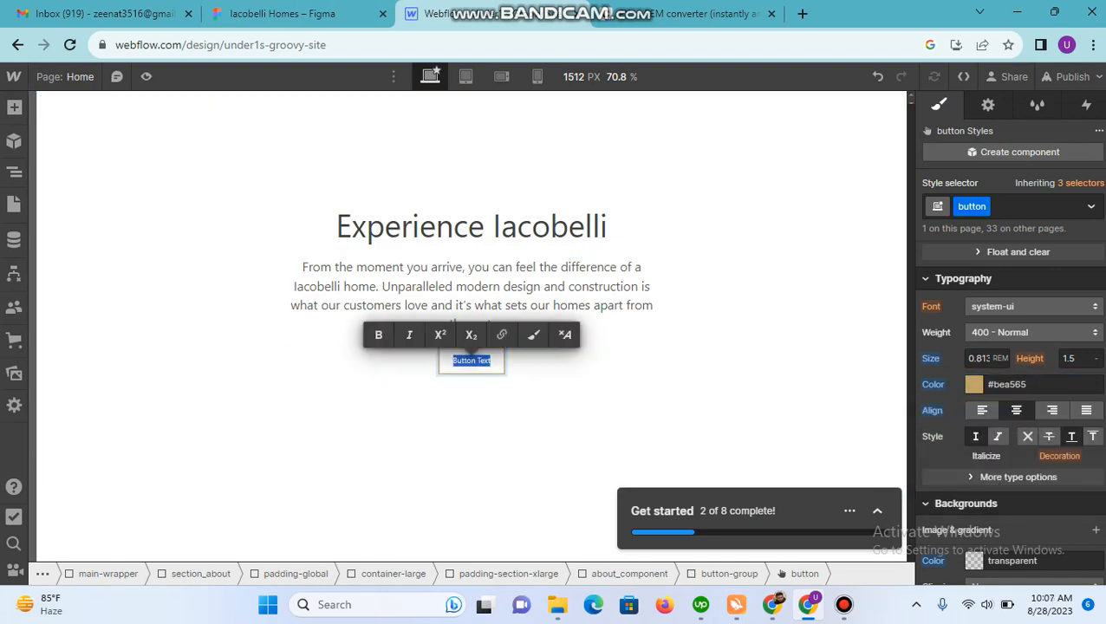
{"action": "type", "text": "Learn"}
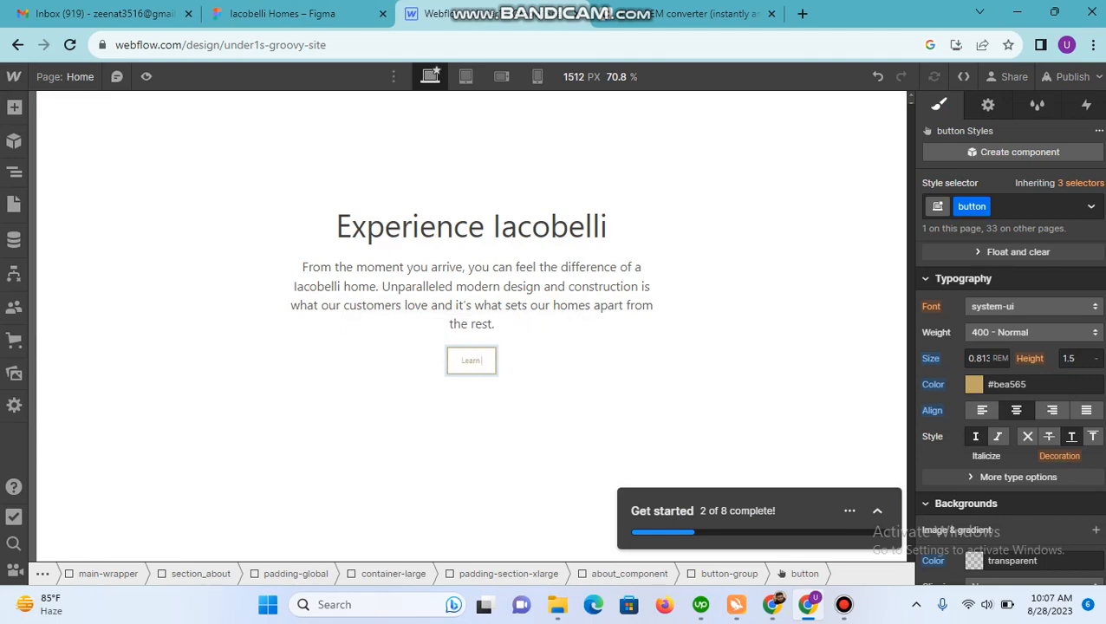
{"action": "type", "text": " more"}
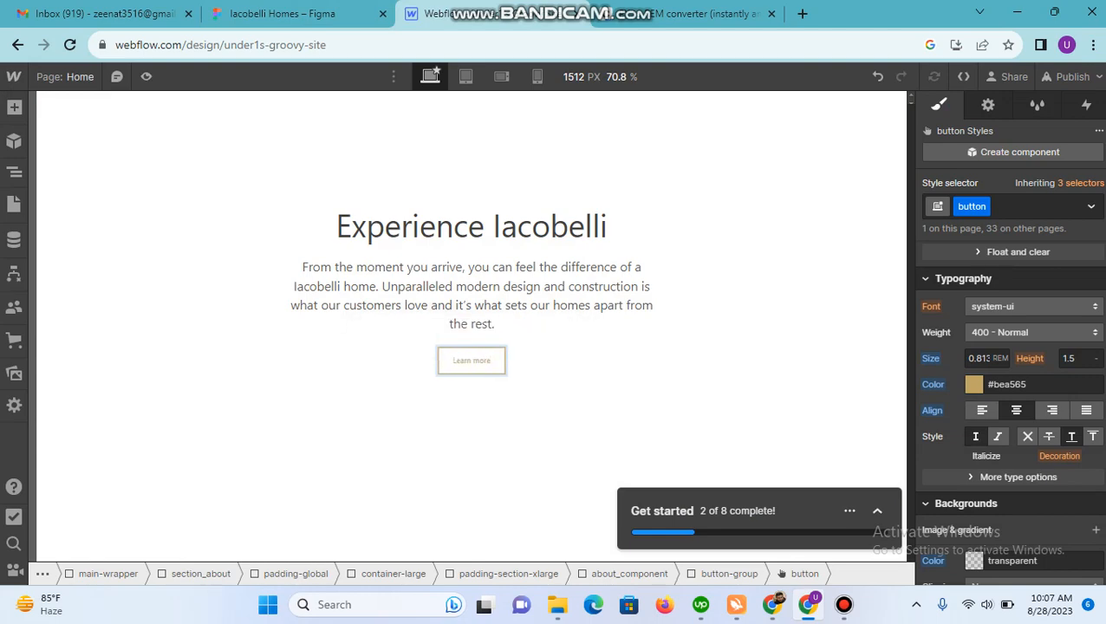
Step: Check the Learn More label in Figma and set the Webflow button class's capitalization to all uppercase
{"action": "left_click", "coordinate": [295, 14]}
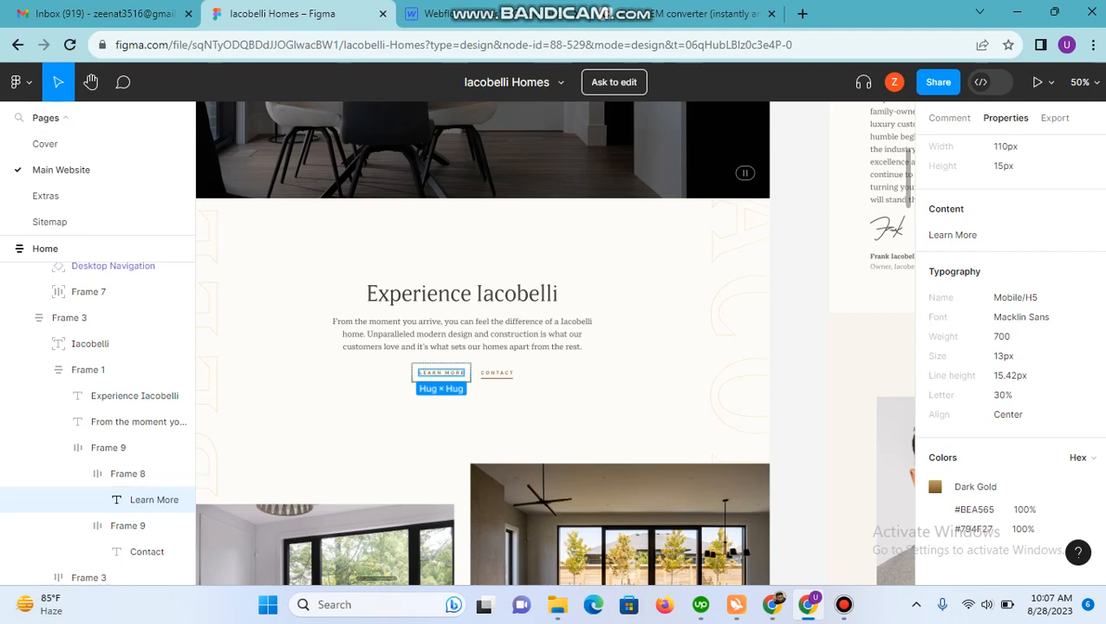
{"action": "left_click", "coordinate": [451, 13]}
{"action": "left_click", "coordinate": [547, 361]}
{"action": "left_click", "coordinate": [546, 361]}
{"action": "left_click", "coordinate": [472, 361]}
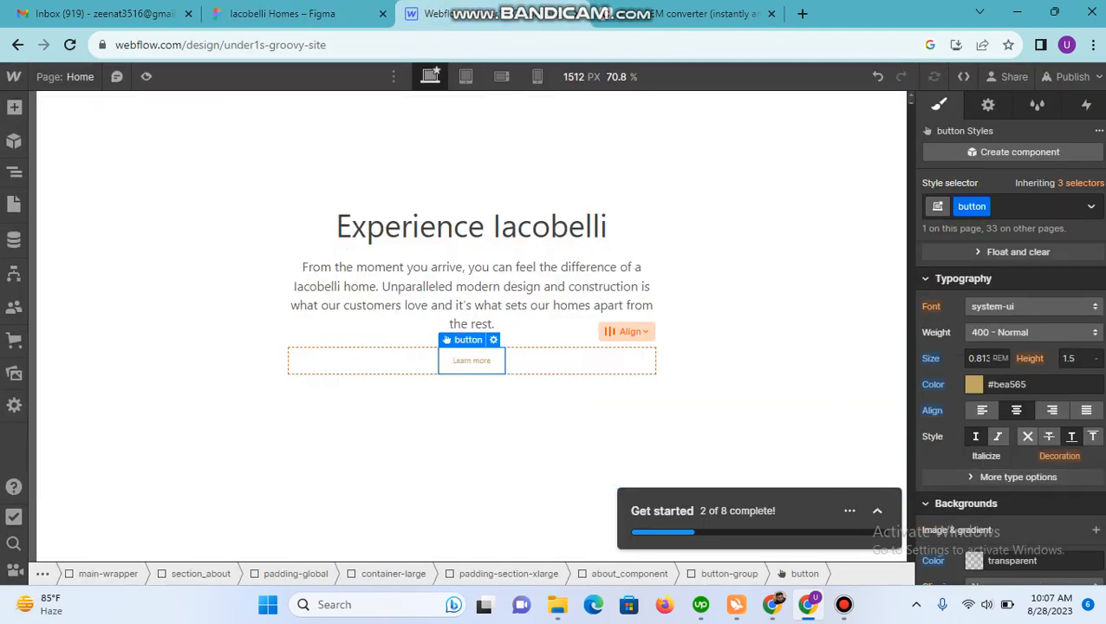
{"action": "left_click", "coordinate": [997, 477]}
{"action": "scroll", "coordinate": [993, 390], "scroll_direction": "down", "scroll_amount": 2}
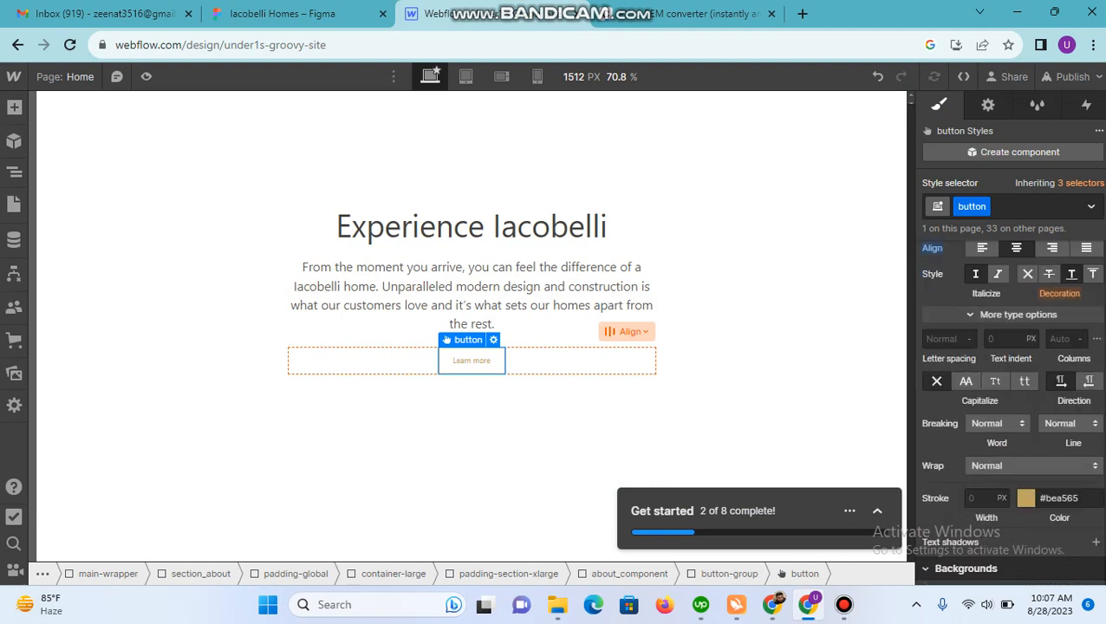
{"action": "left_click", "coordinate": [966, 381]}
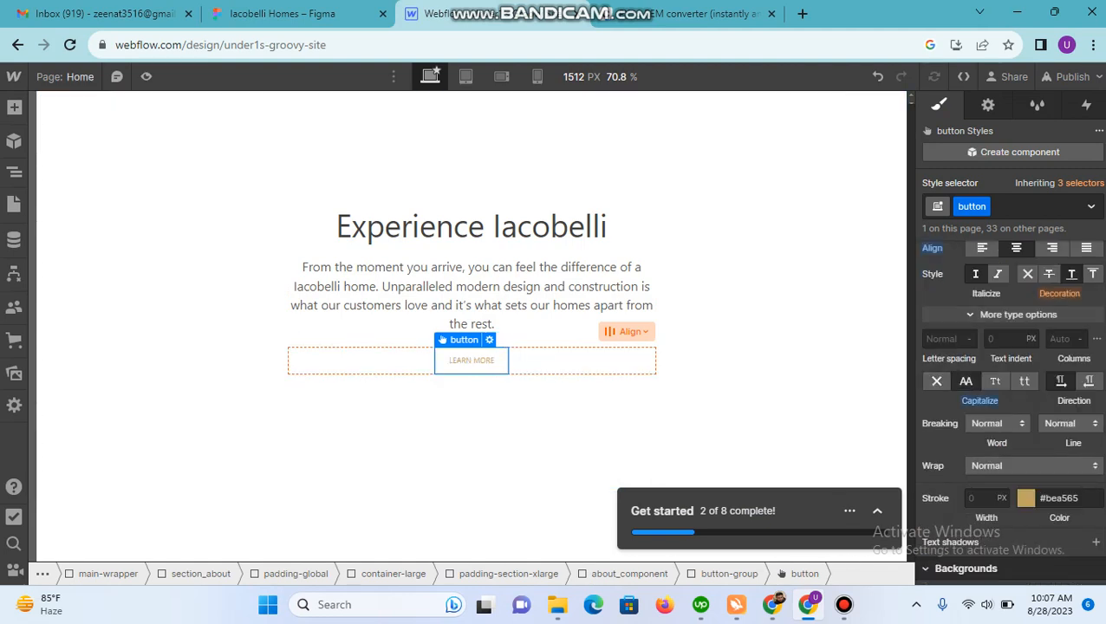
Step: Compare the button with the Figma design and review the Webflow wrappers section_about, padding-global, container-large and padding-section-xlarge
{"action": "left_click", "coordinate": [471, 286]}
{"action": "left_click", "coordinate": [282, 13]}
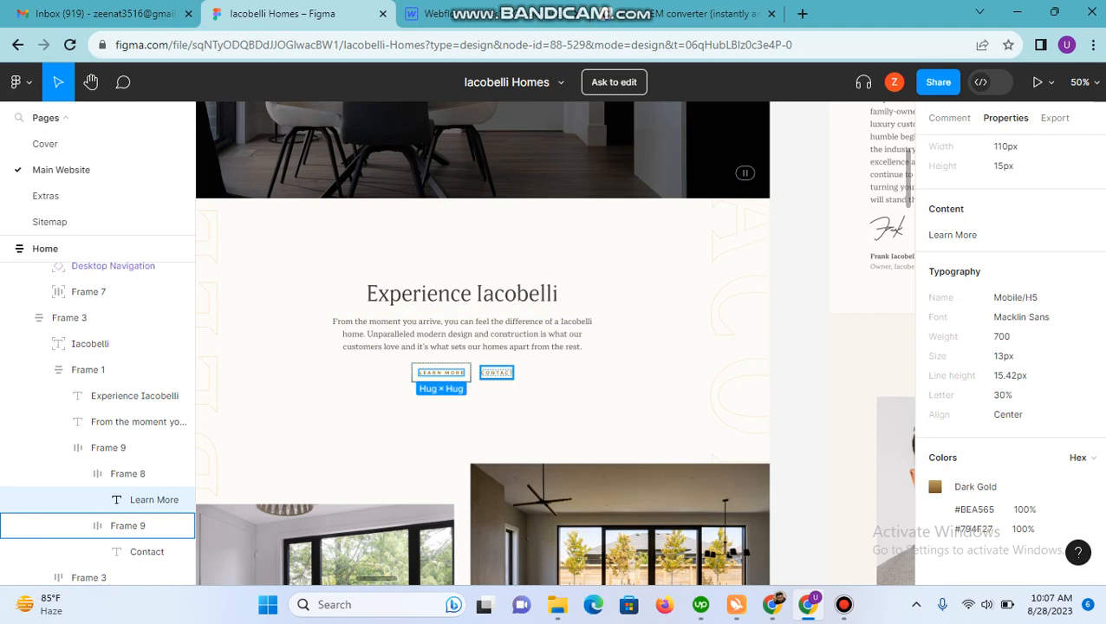
{"action": "left_click", "coordinate": [468, 13]}
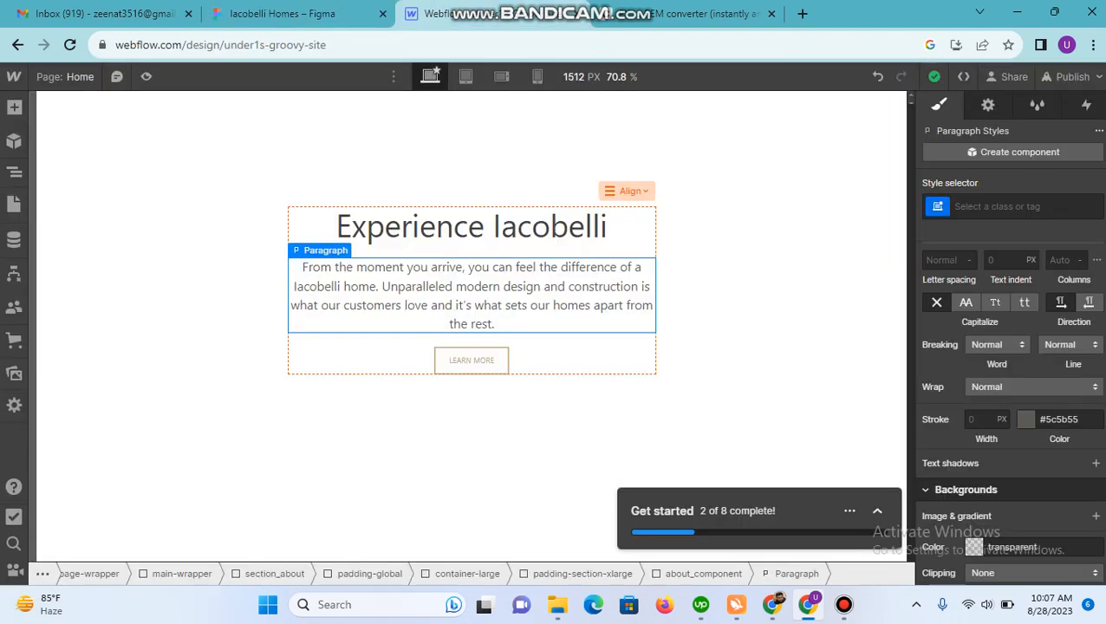
{"action": "left_click", "coordinate": [227, 224]}
{"action": "left_click", "coordinate": [14, 173]}
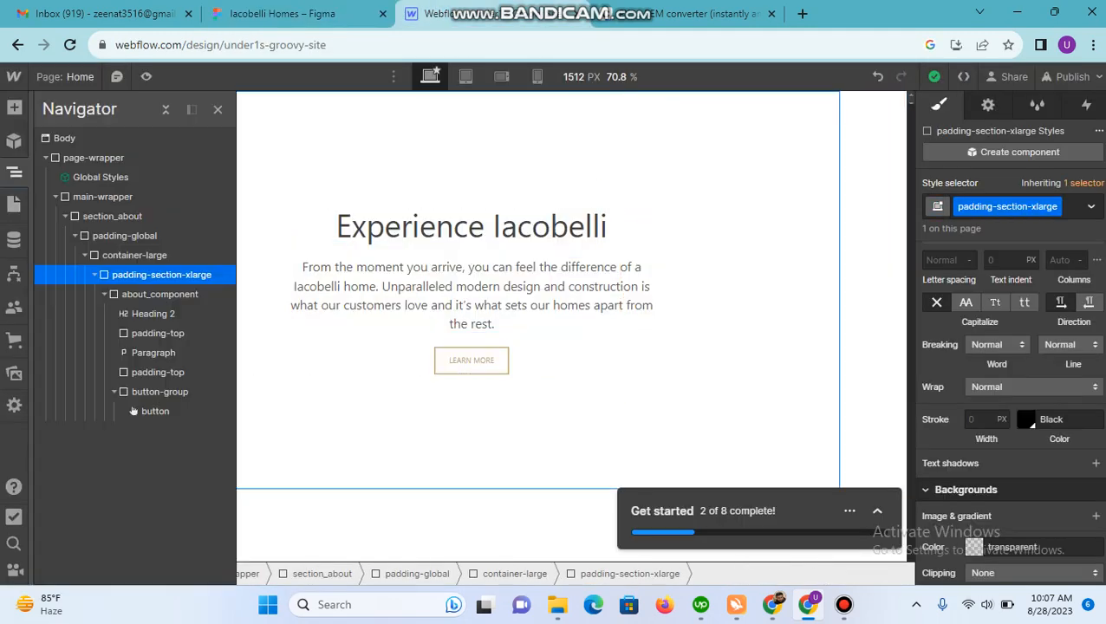
{"action": "left_click", "coordinate": [104, 294]}
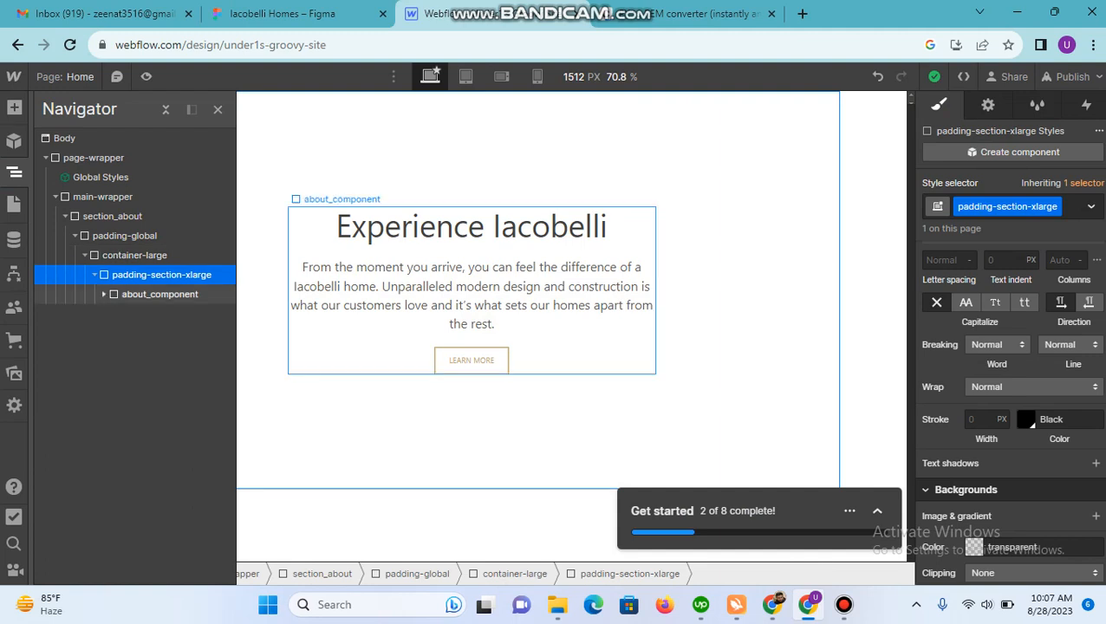
{"action": "left_click", "coordinate": [113, 216]}
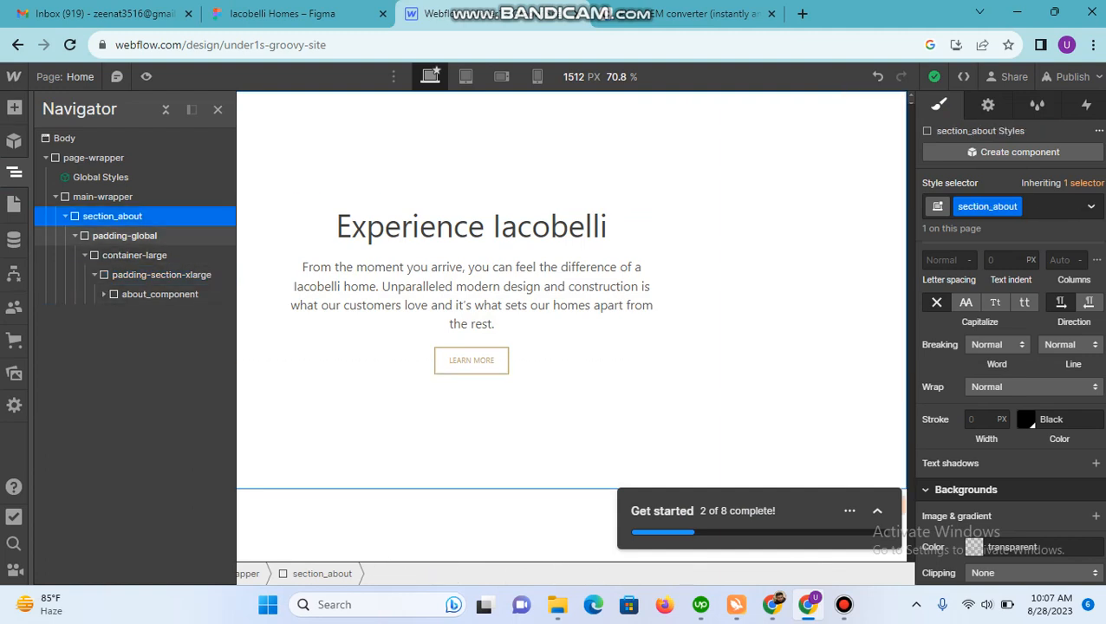
{"action": "left_click", "coordinate": [124, 235]}
{"action": "left_click", "coordinate": [134, 256]}
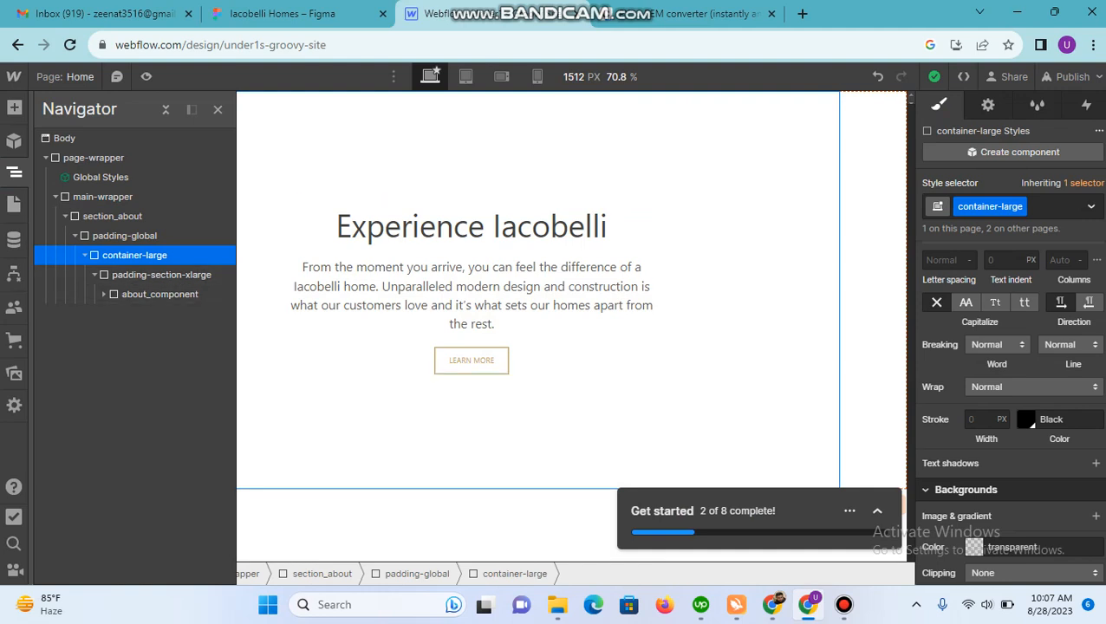
{"action": "left_click", "coordinate": [161, 275]}
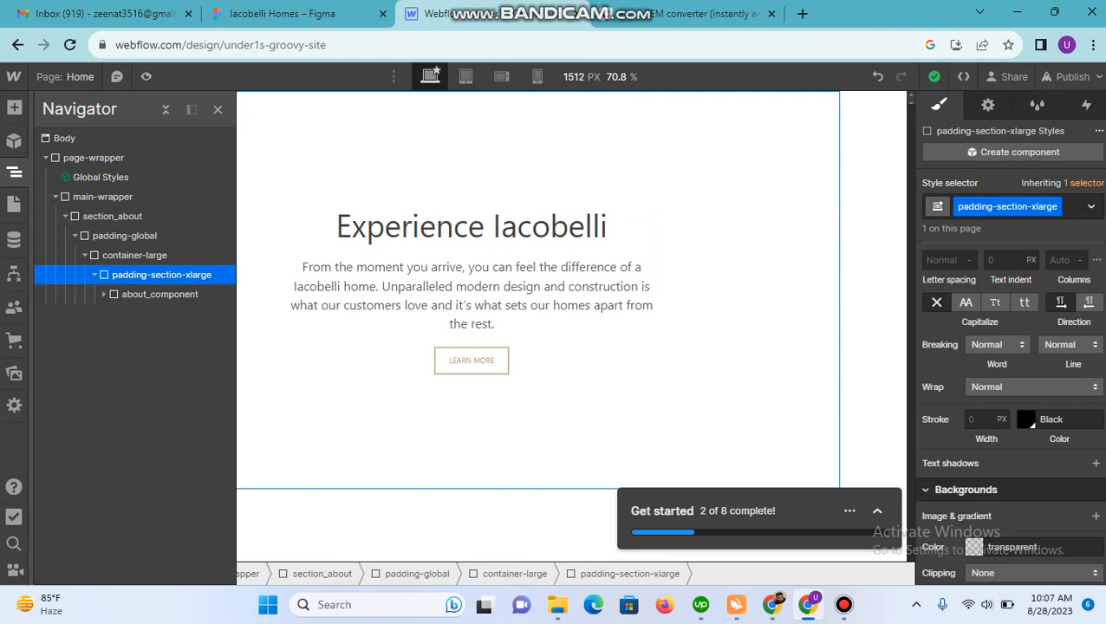
Step: Inspect Frame 3's padding in Figma's Dev Mode and compare it with the padding-section-xlarge spacing in Webflow
{"action": "key", "text": "ctrl+shift+Tab"}
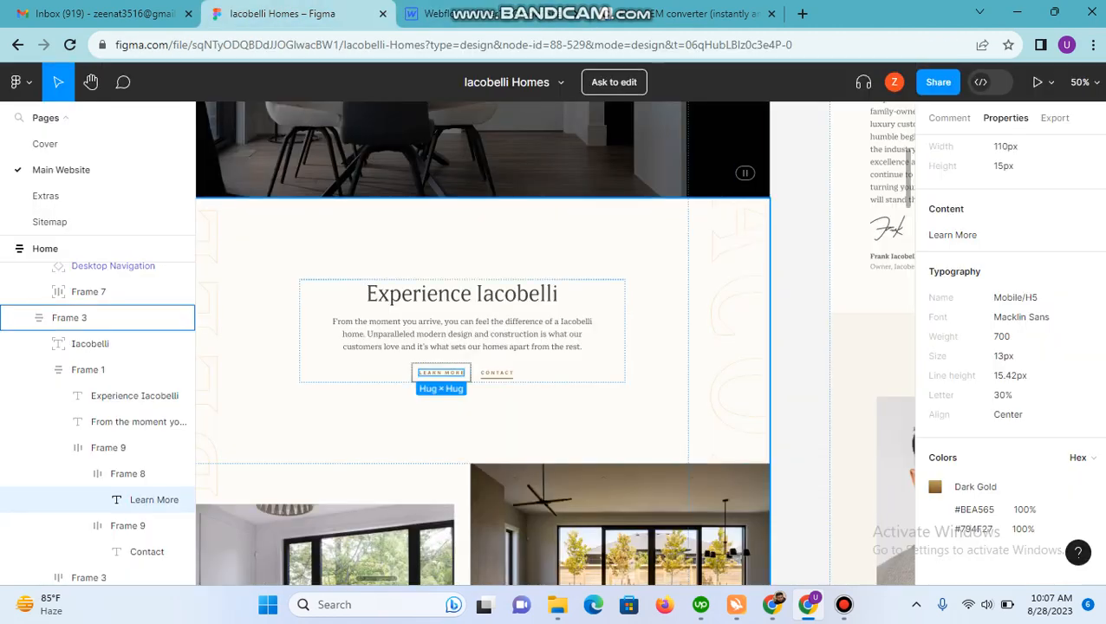
{"action": "left_click", "coordinate": [981, 81]}
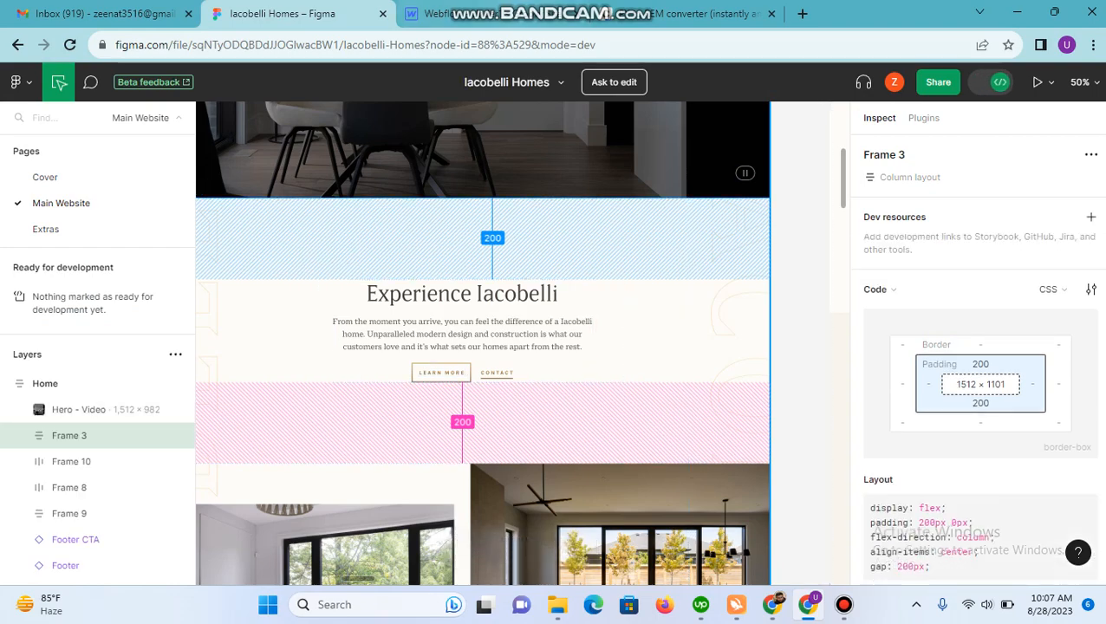
{"action": "key", "text": "ctrl+Tab"}
{"action": "key", "text": "z"}
{"action": "scroll", "coordinate": [1011, 407], "scroll_direction": "up", "scroll_amount": 6}
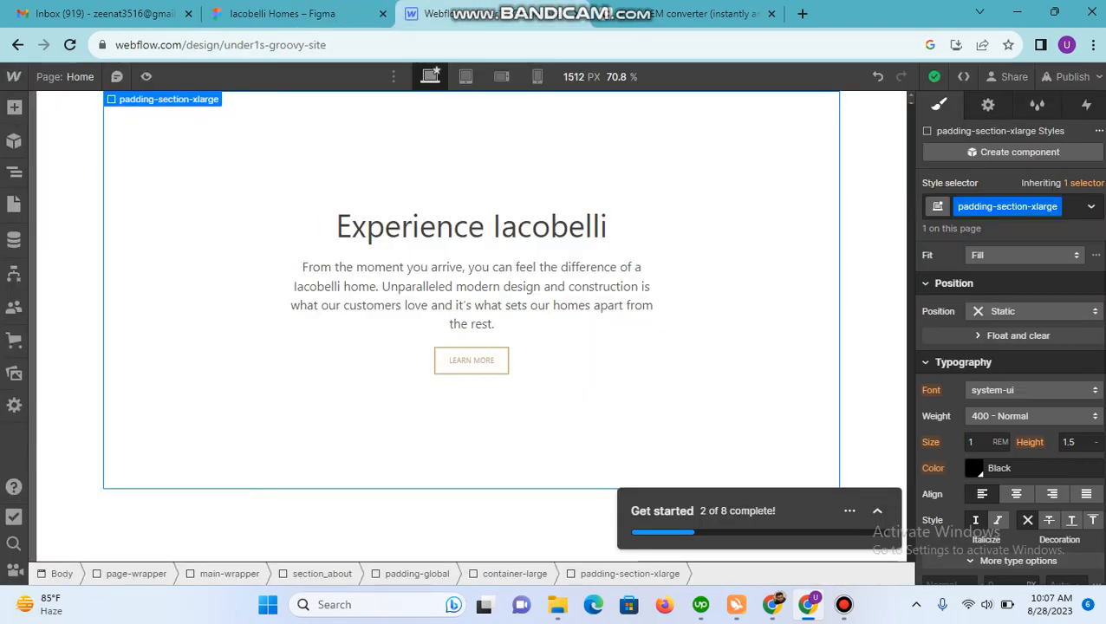
{"action": "scroll", "coordinate": [1011, 407], "scroll_direction": "up", "scroll_amount": 1}
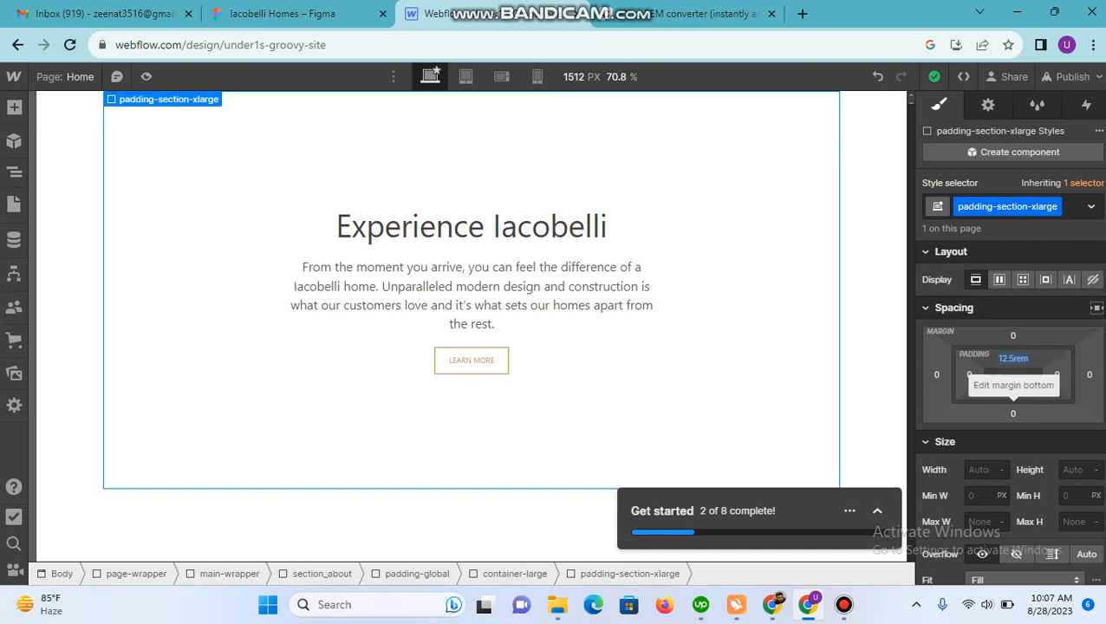
{"action": "left_click", "coordinate": [295, 14]}
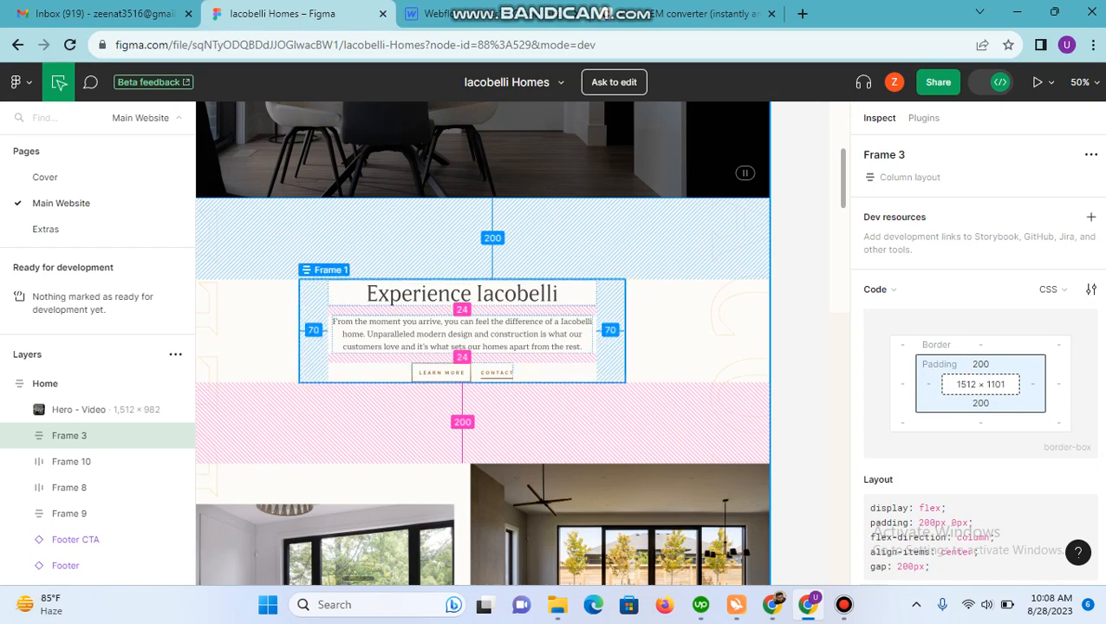
{"action": "left_click", "coordinate": [468, 14]}
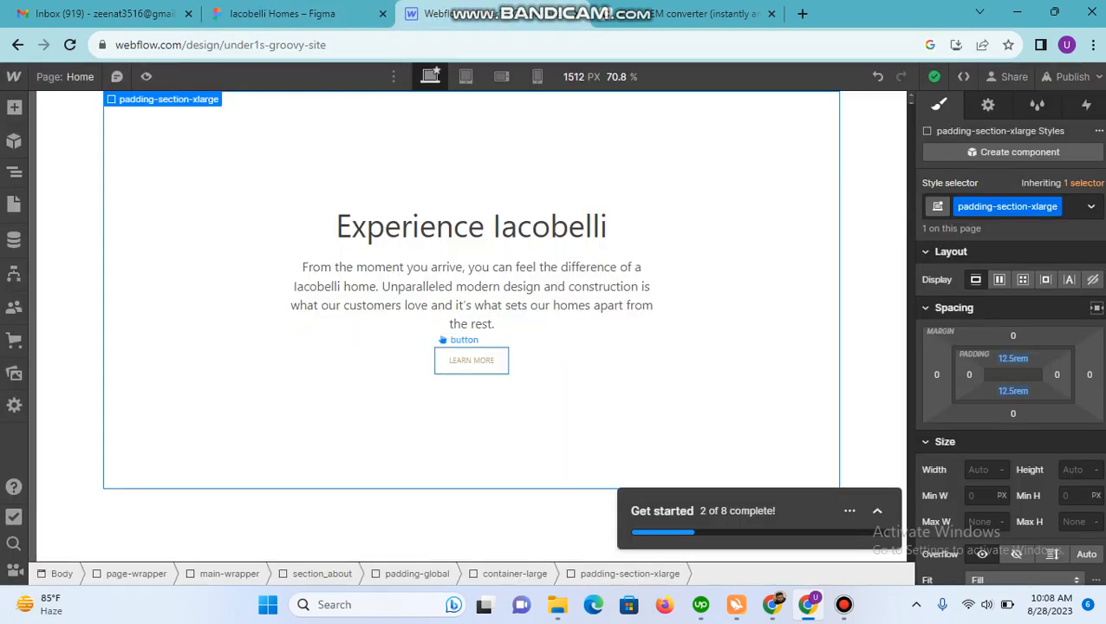
{"action": "scroll", "coordinate": [1045, 494], "scroll_direction": "down", "scroll_amount": 10}
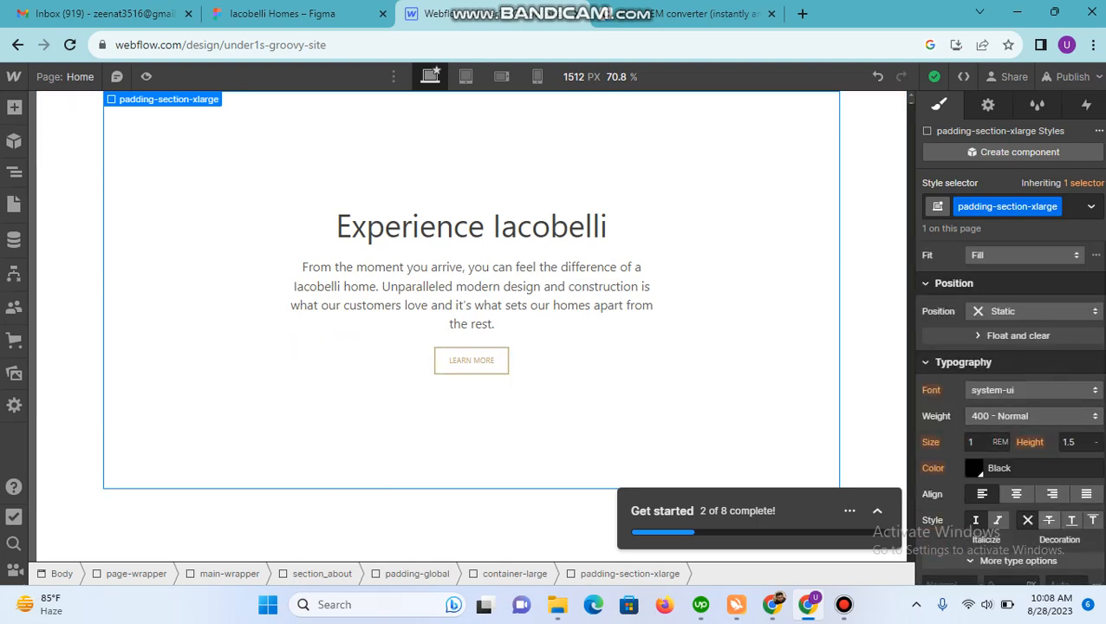
{"action": "scroll", "coordinate": [1010, 390], "scroll_direction": "up", "scroll_amount": 4}
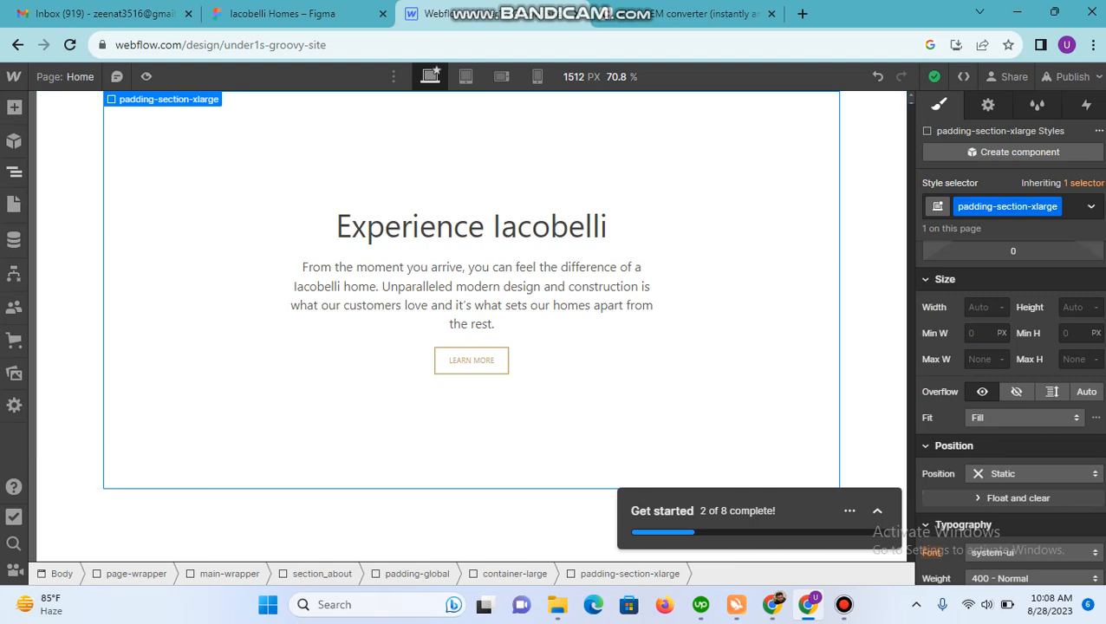
Step: Examine the elements nested inside about_component in the page structure, including the button-group
{"action": "left_click", "coordinate": [14, 171]}
{"action": "left_click", "coordinate": [104, 294]}
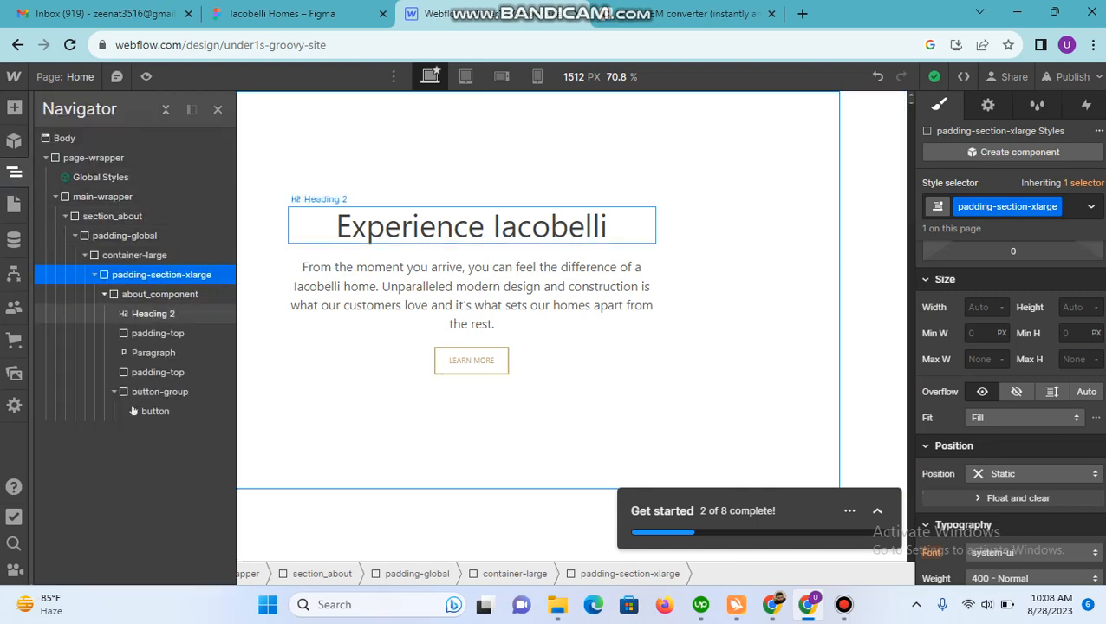
{"action": "left_click", "coordinate": [114, 392]}
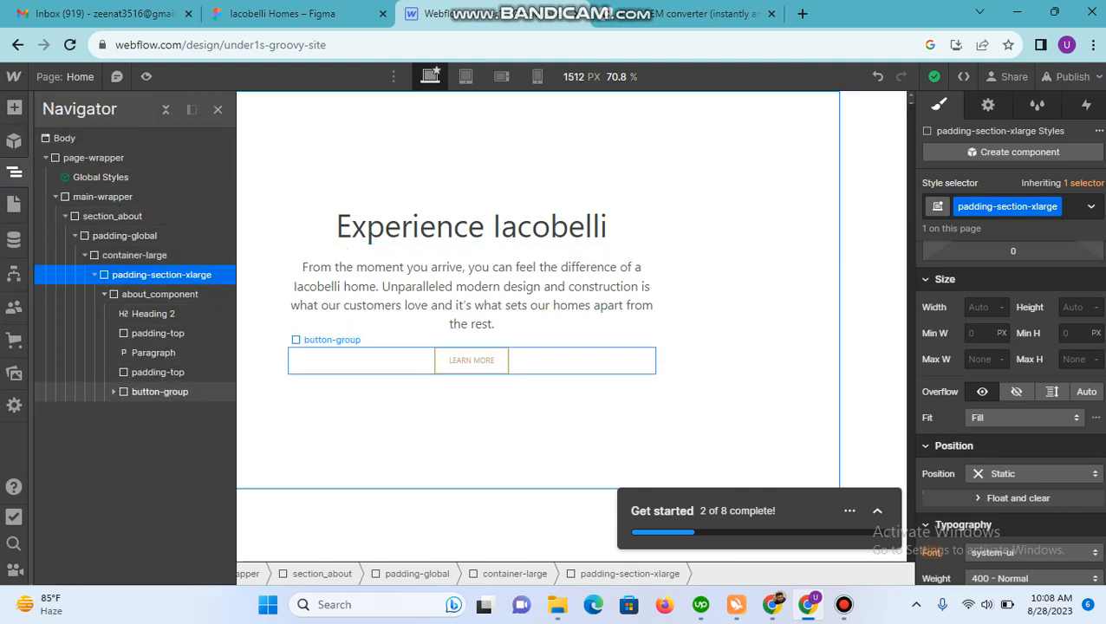
Step: Create a new class text-color-red on the "Experience Iacobelli" heading
{"action": "left_click", "coordinate": [472, 227]}
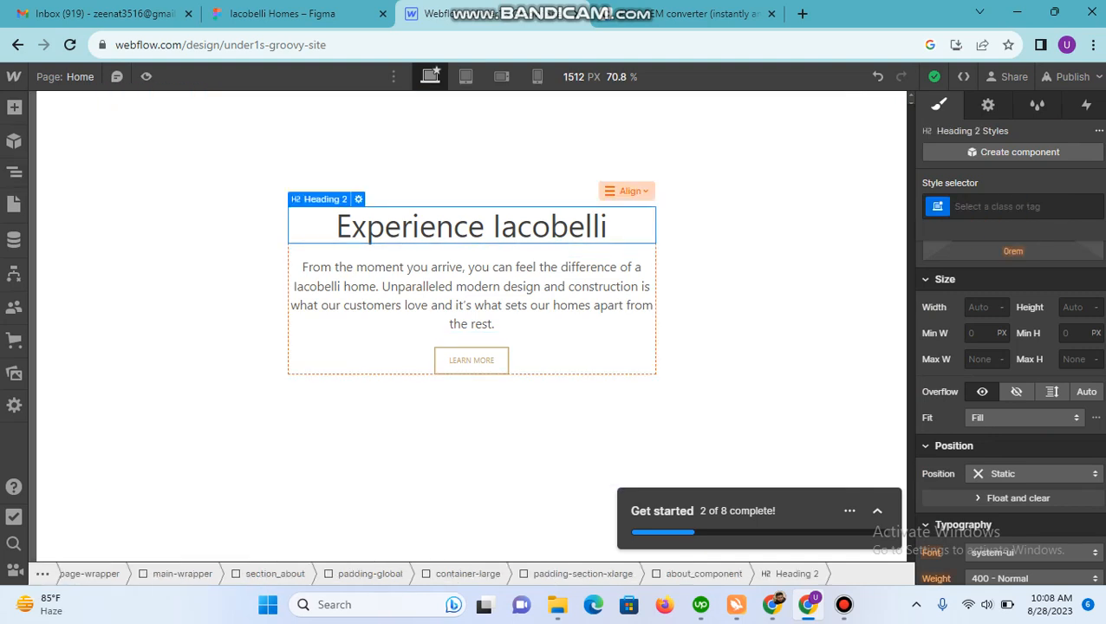
{"action": "left_click", "coordinate": [1013, 207]}
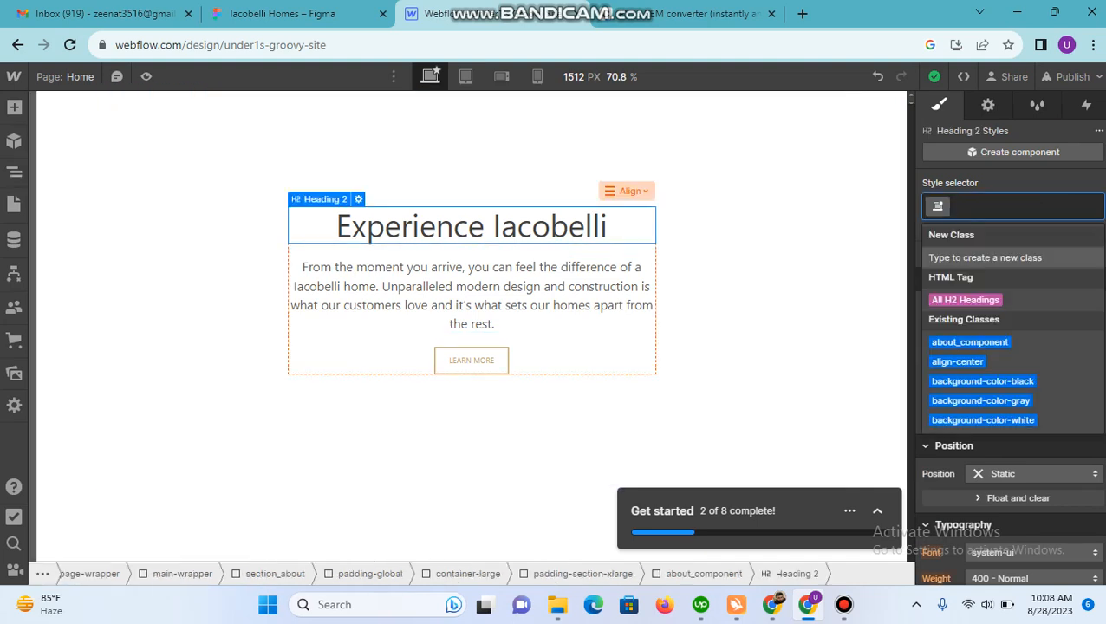
{"action": "type", "text": "text-color"}
{"action": "key", "text": "Down"}
{"action": "key", "text": "Down"}
{"action": "key", "text": "Down"}
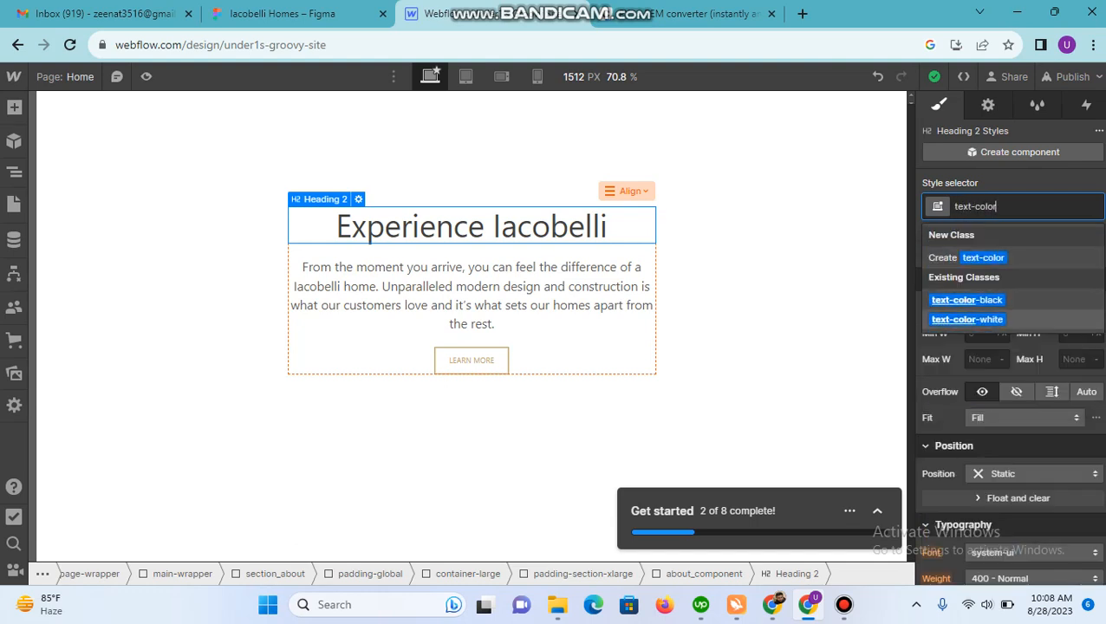
{"action": "type", "text": "-"}
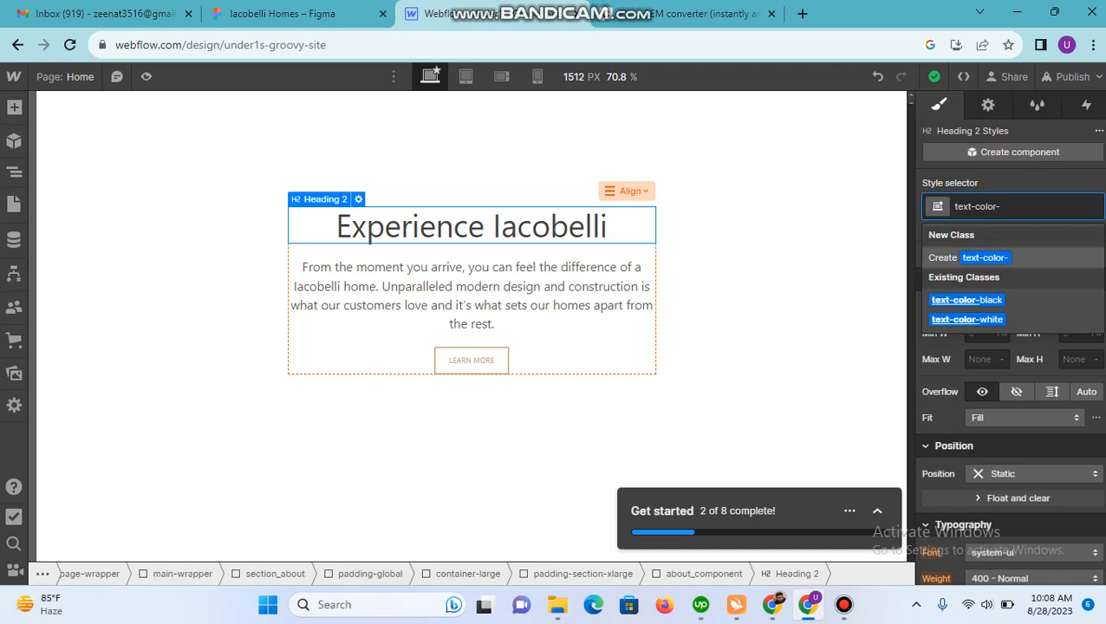
{"action": "type", "text": "red"}
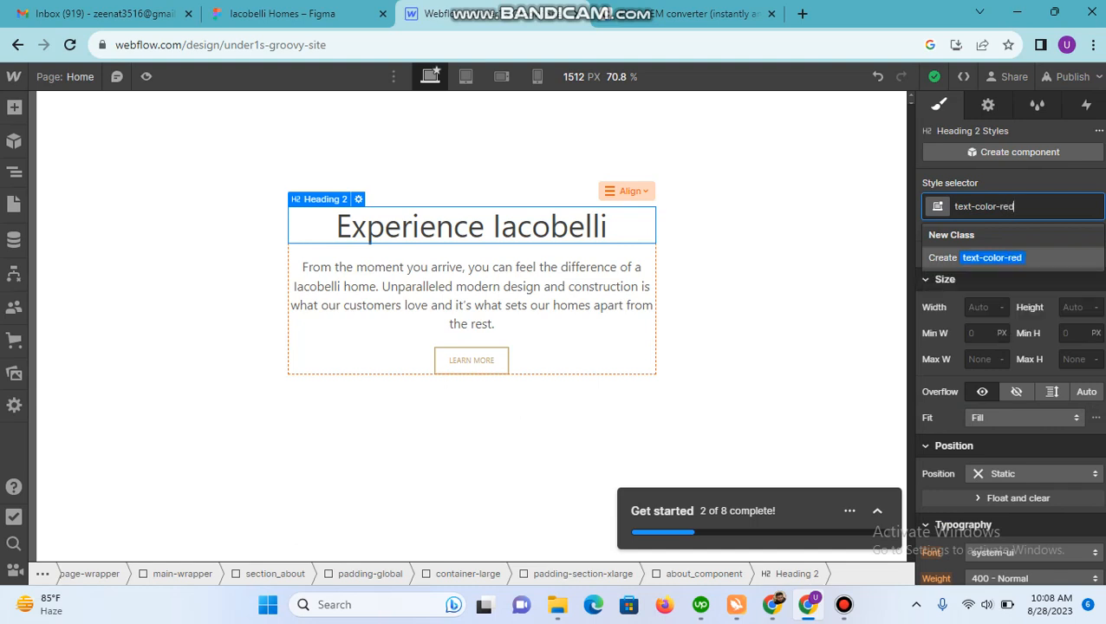
{"action": "key", "text": "Return"}
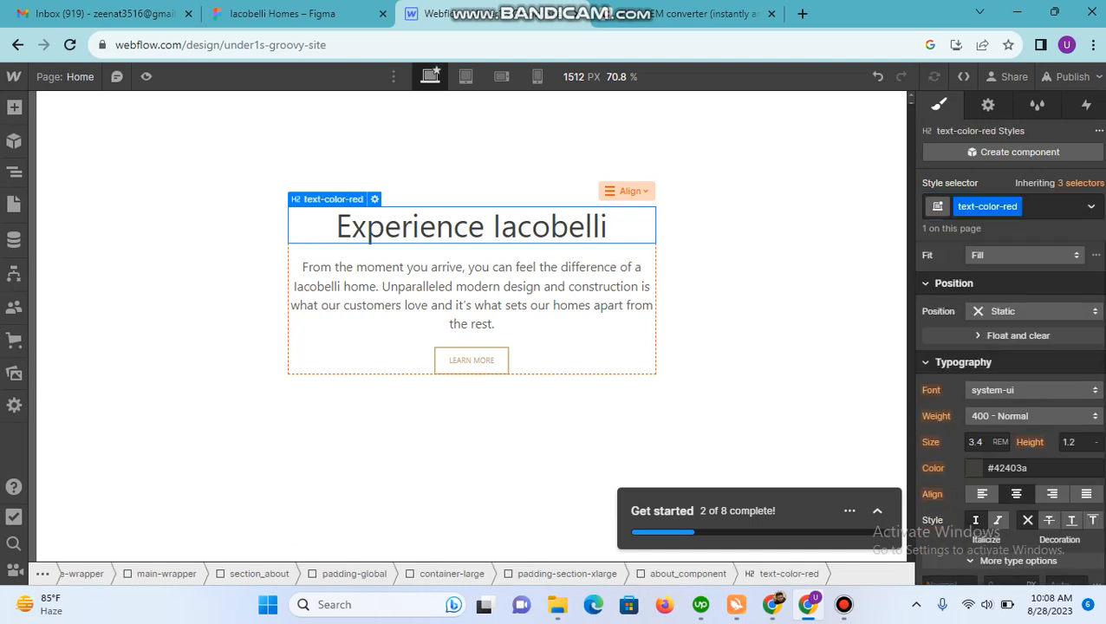
Step: Set the text-color-red class's font color to red #b6392c
{"action": "left_click", "coordinate": [1032, 468]}
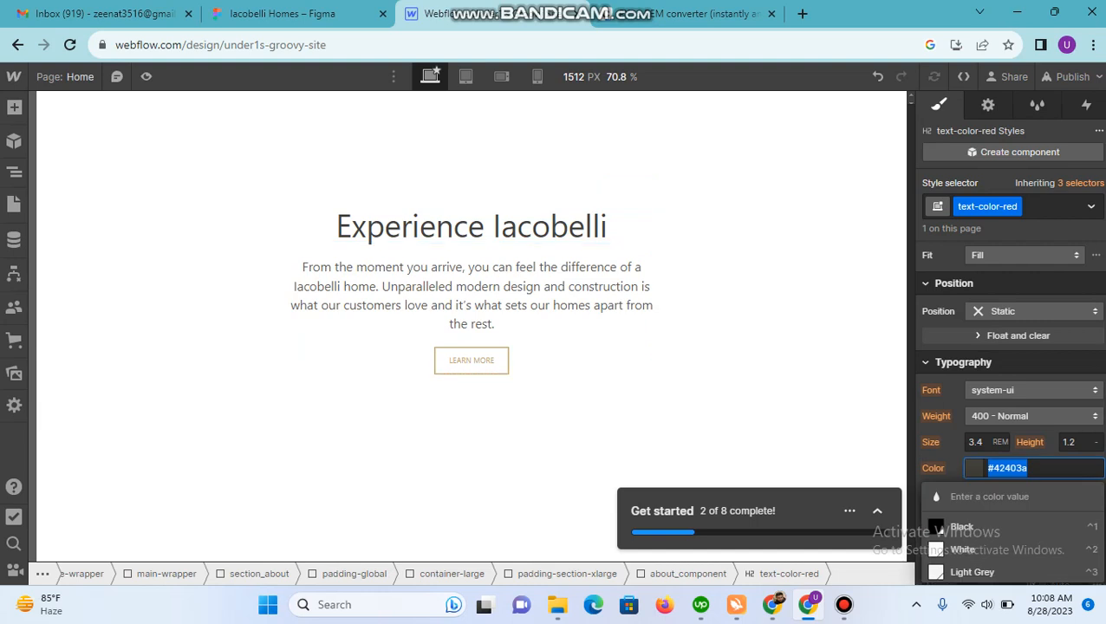
{"action": "left_click", "coordinate": [974, 468]}
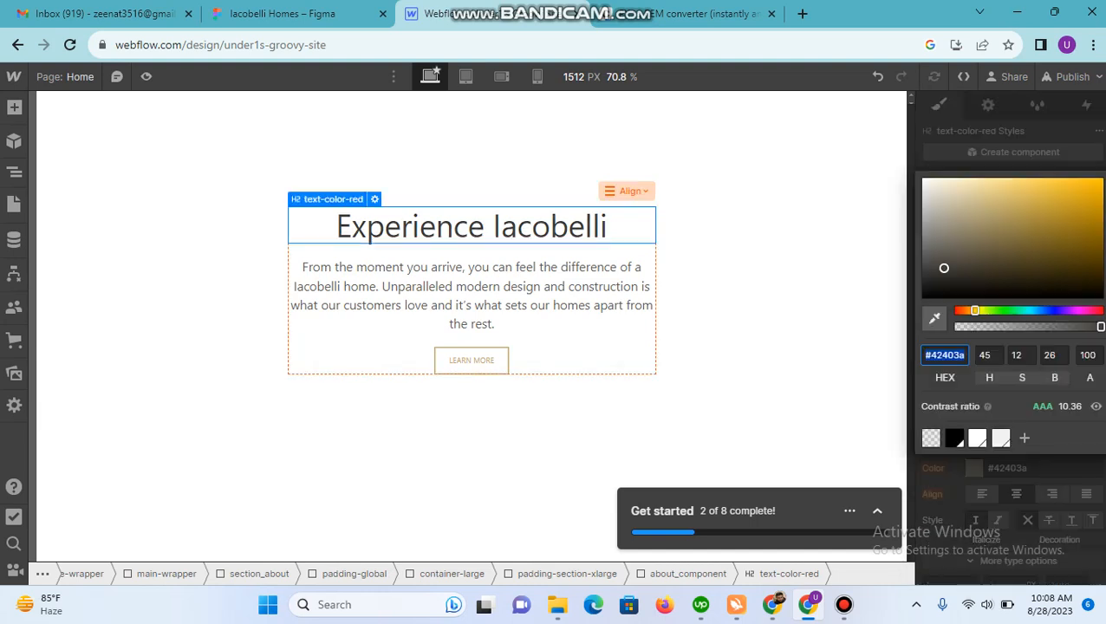
{"action": "left_click", "coordinate": [959, 310]}
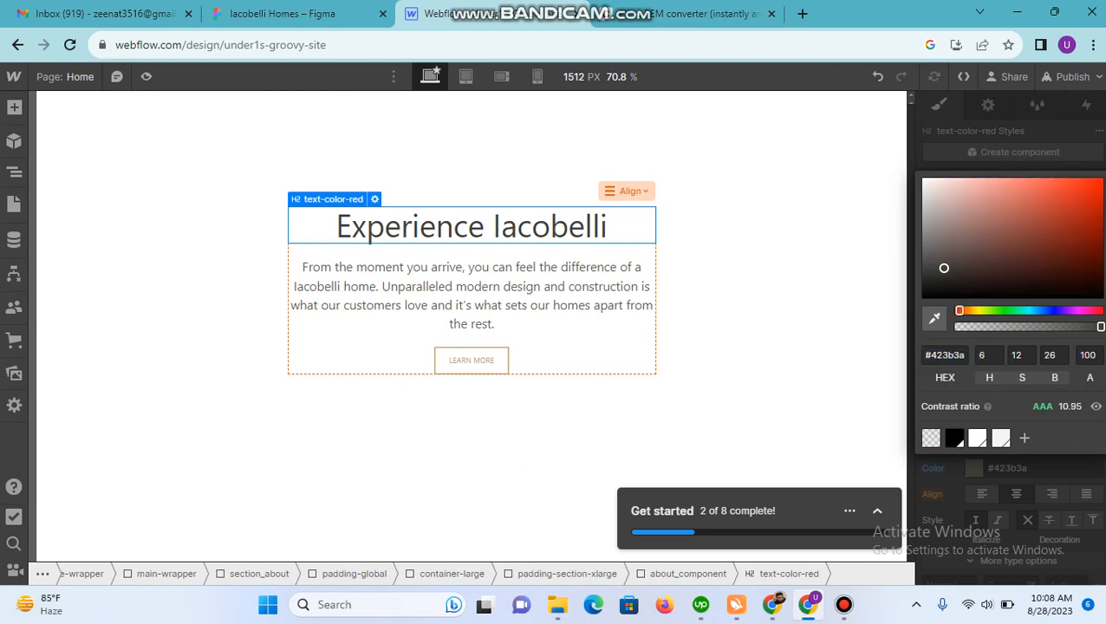
{"action": "left_click", "coordinate": [1061, 213]}
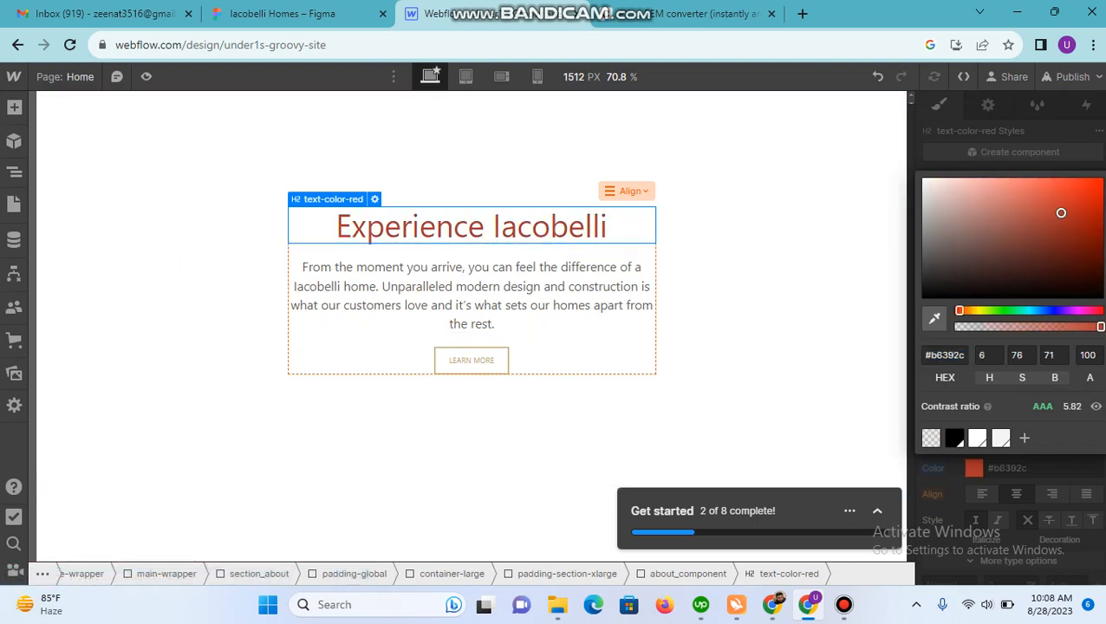
{"action": "left_click", "coordinate": [885, 303]}
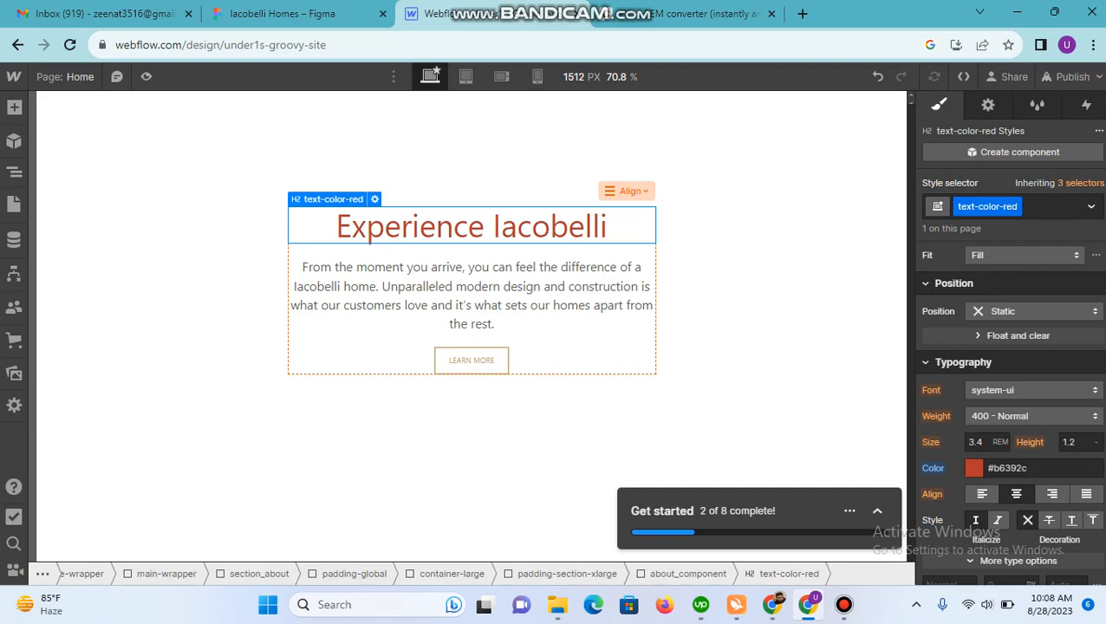